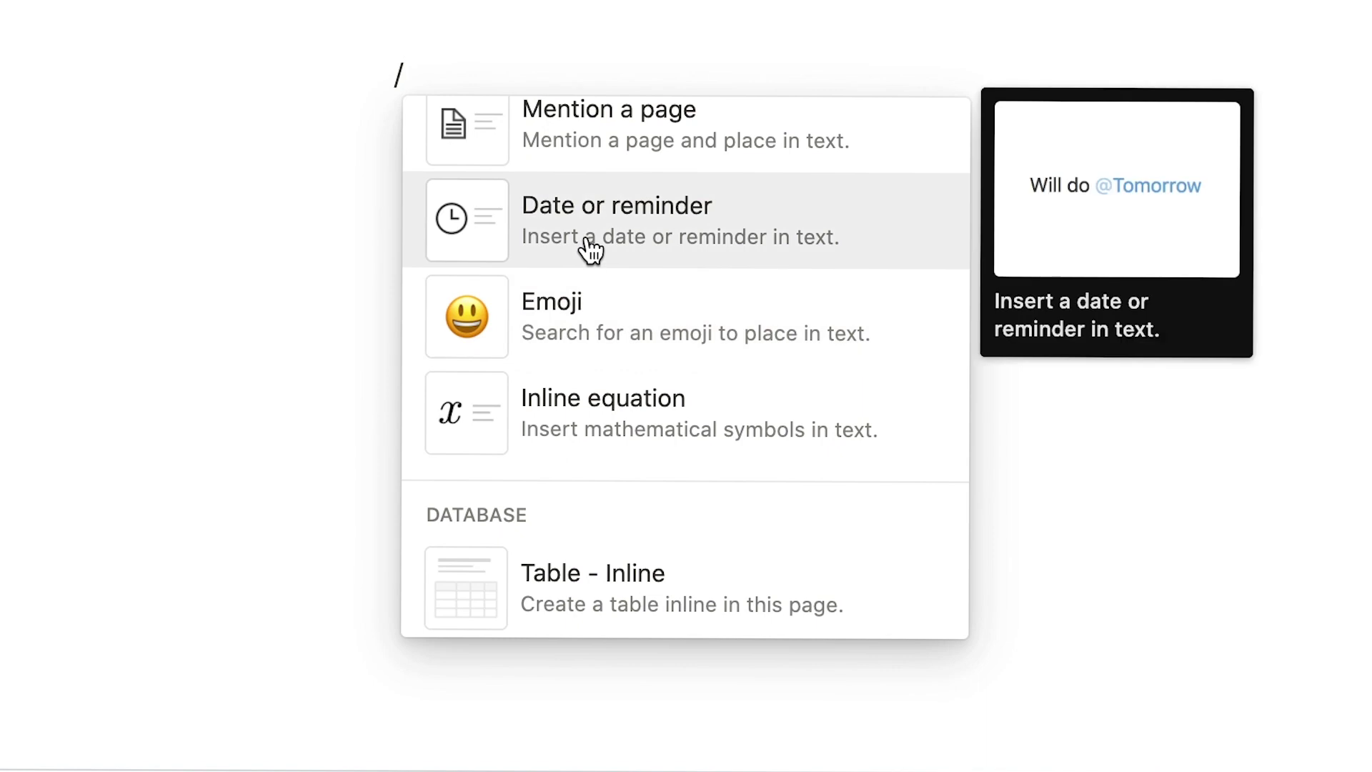
# Browse the available block types, from inline and database blocks through media and embeds to advanced blocks
pyautogui.scroll(-20, 611, 397)
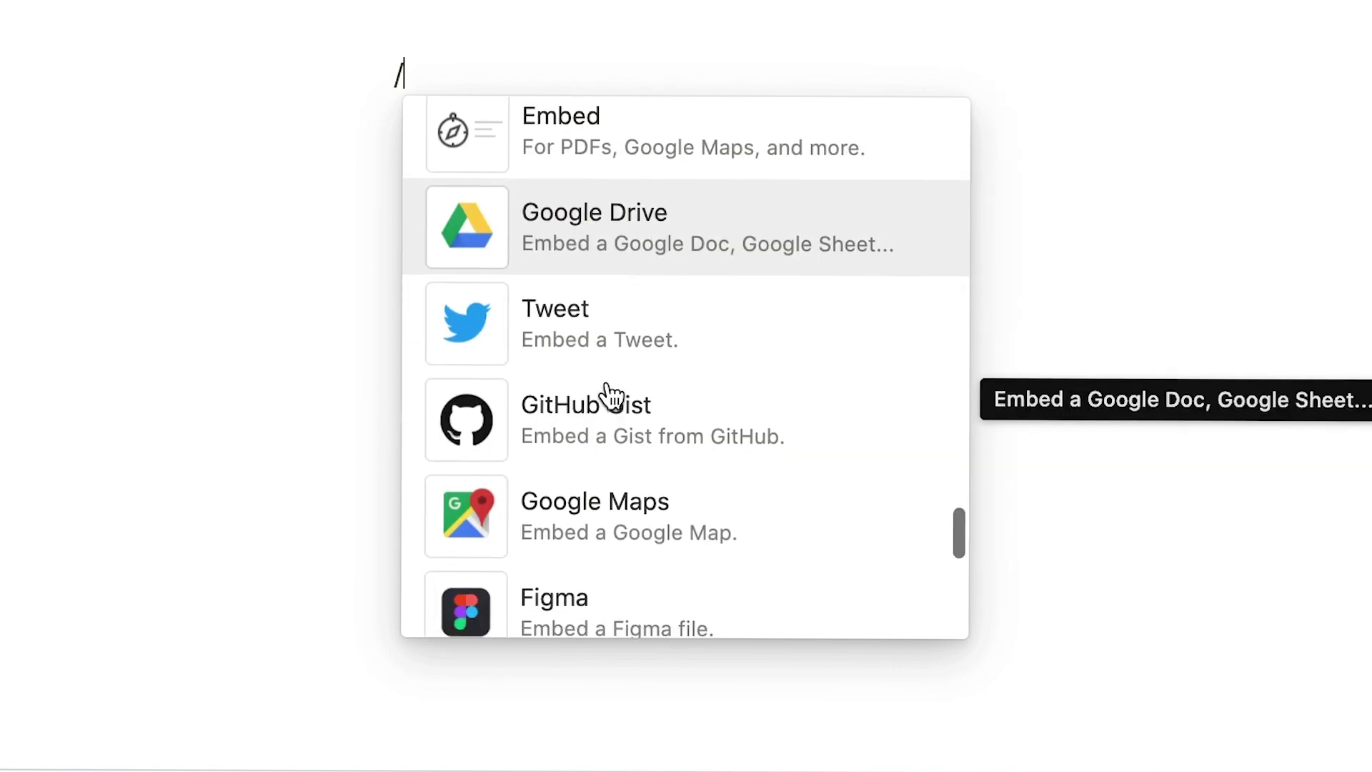
pyautogui.scroll(20, 646, 451)
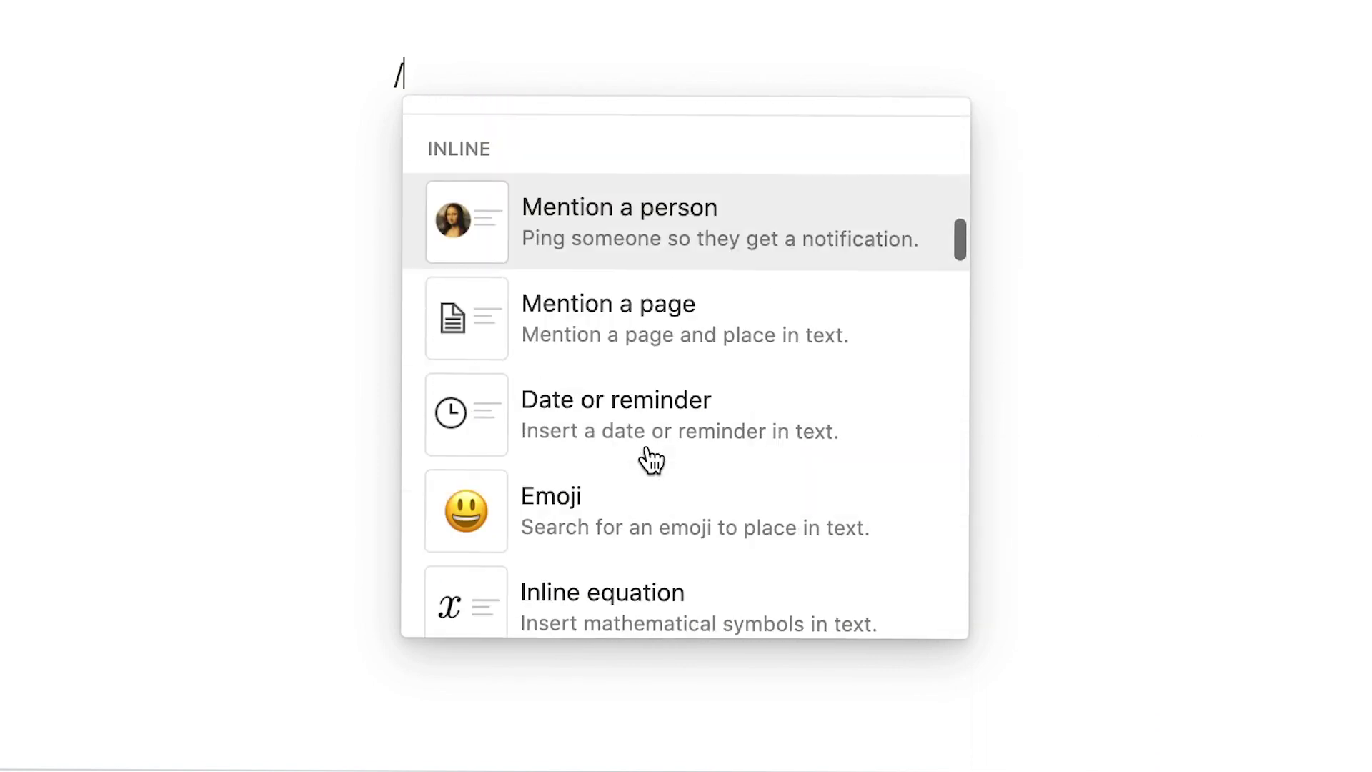
pyautogui.scroll(-5, 647, 450)
pyautogui.scroll(-20, 650, 458)
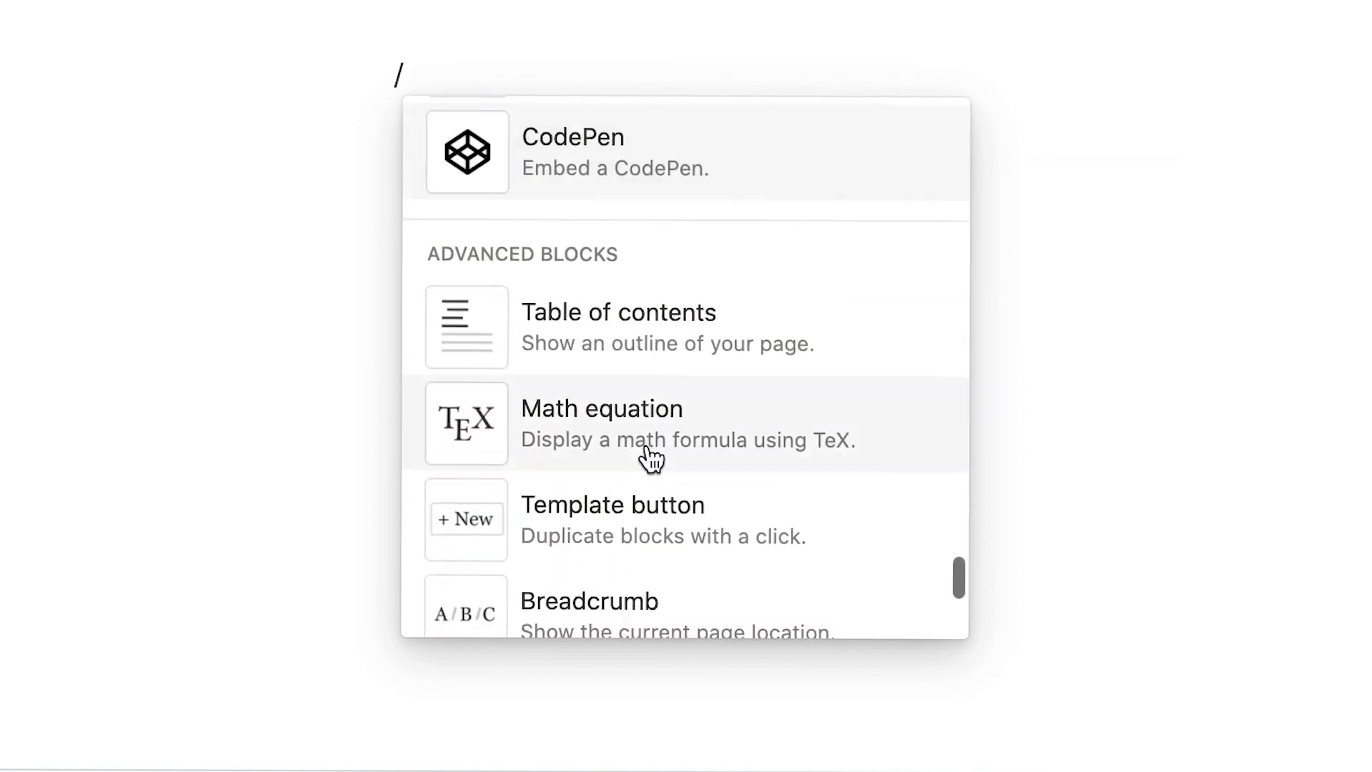
pyautogui.scroll(10, 650, 459)
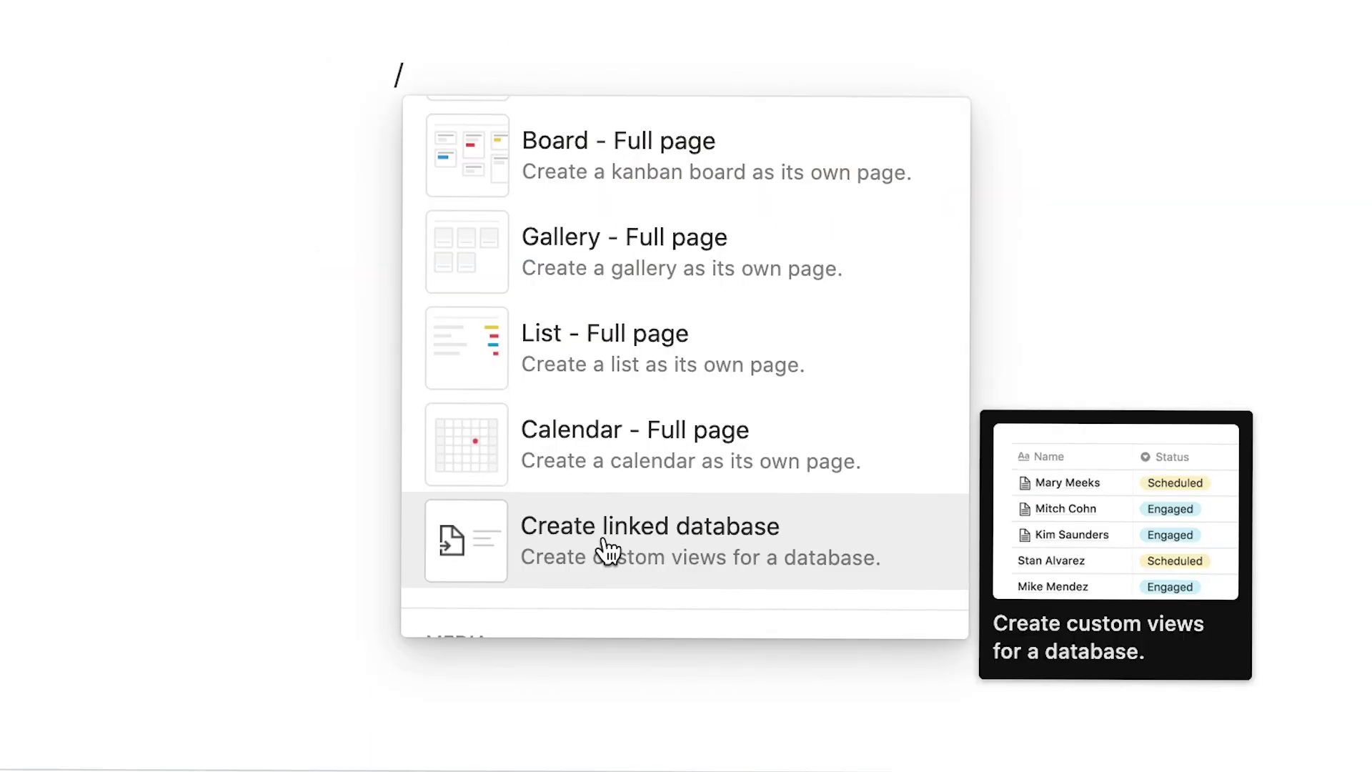
pyautogui.scroll(-5, 607, 550)
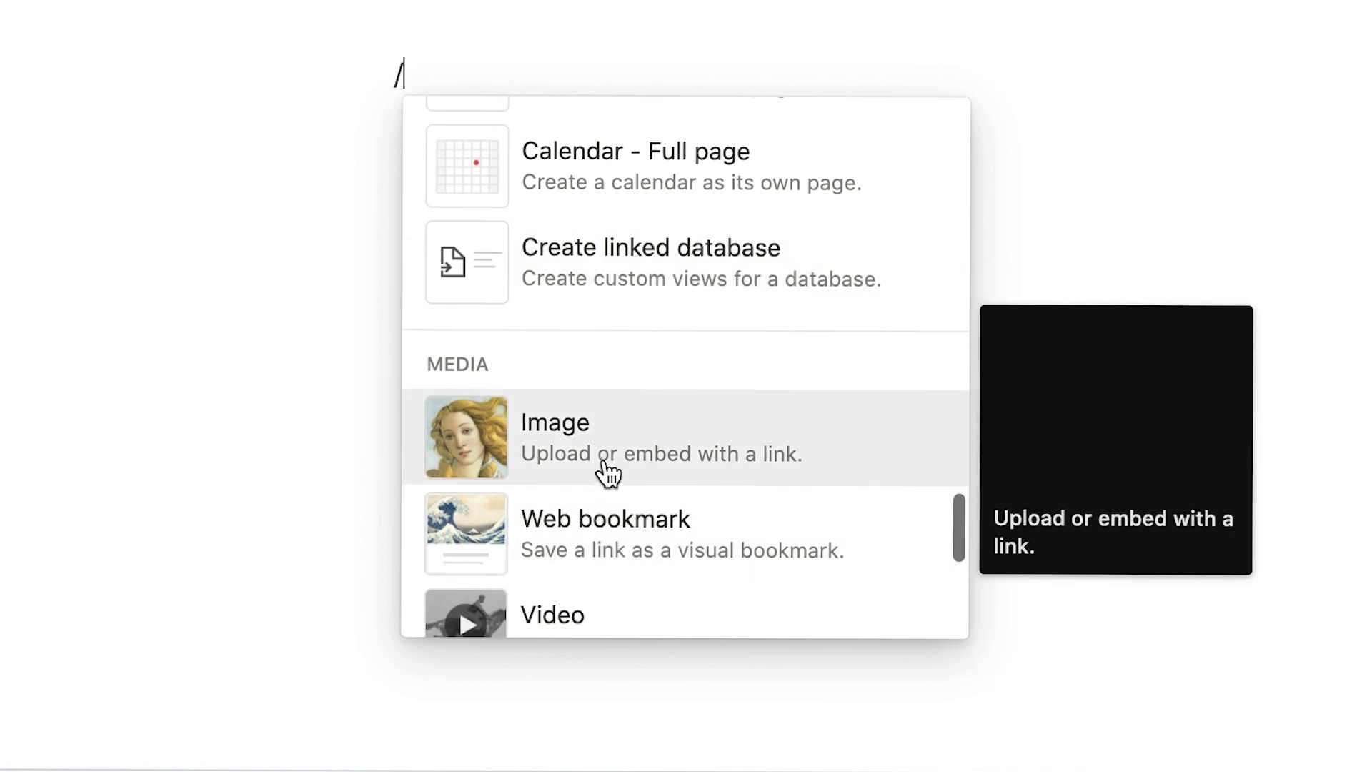
pyautogui.scroll(-1, 609, 529)
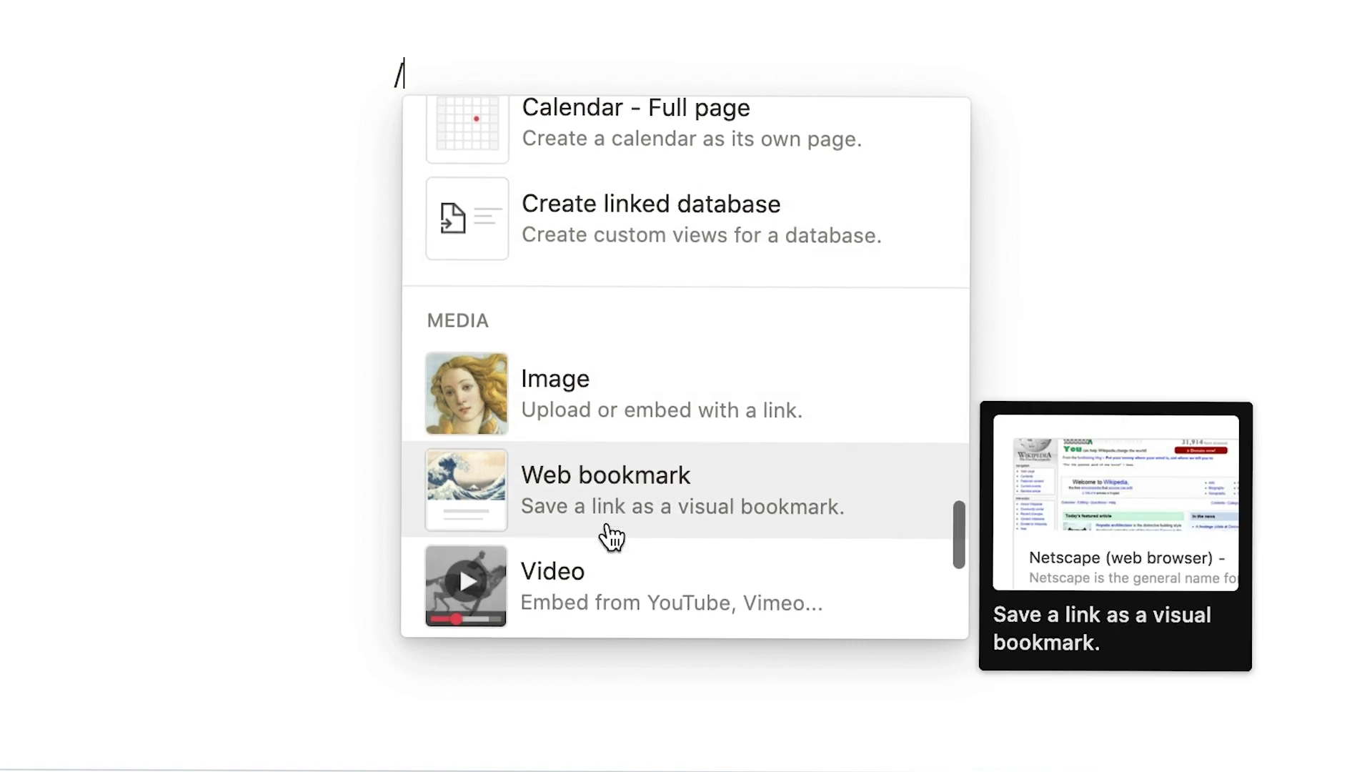
pyautogui.scroll(-1, 611, 535)
pyautogui.scroll(-3, 613, 535)
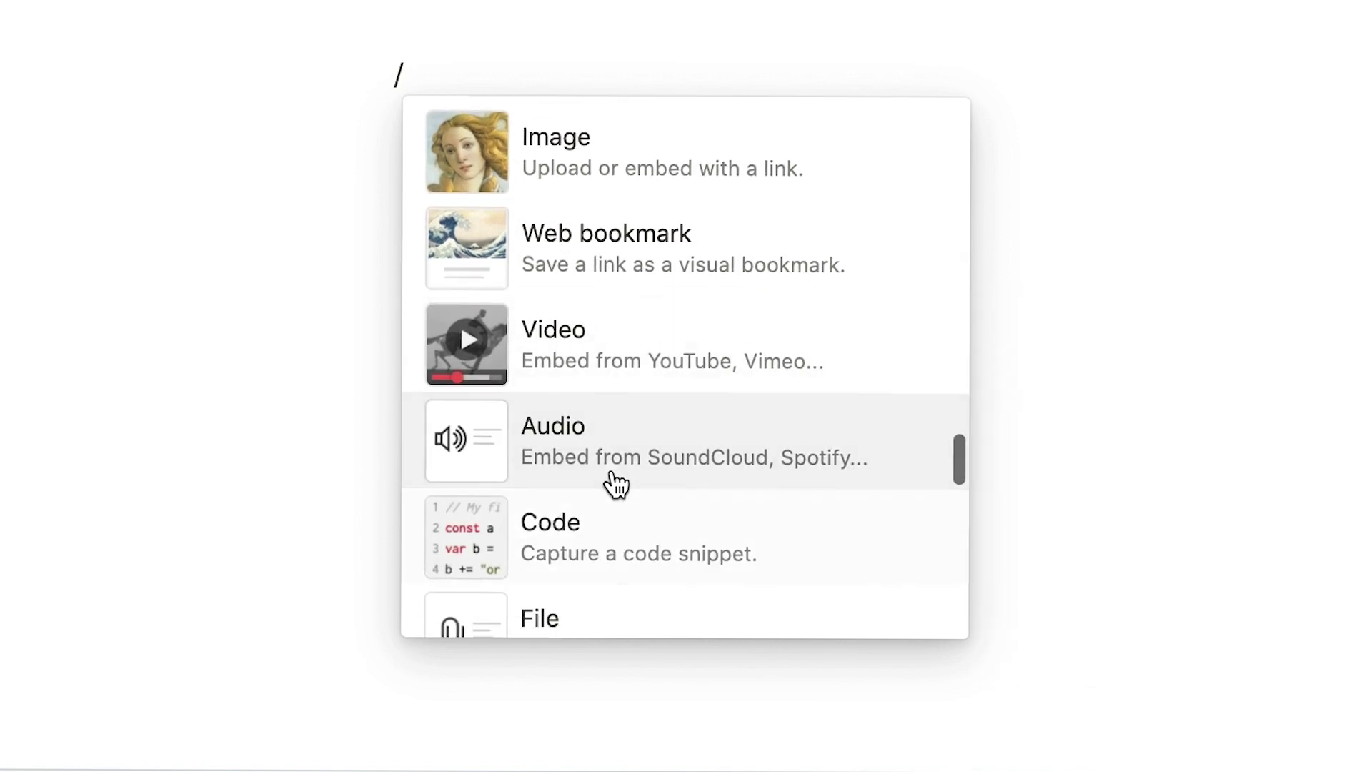
pyautogui.scroll(-3, 613, 478)
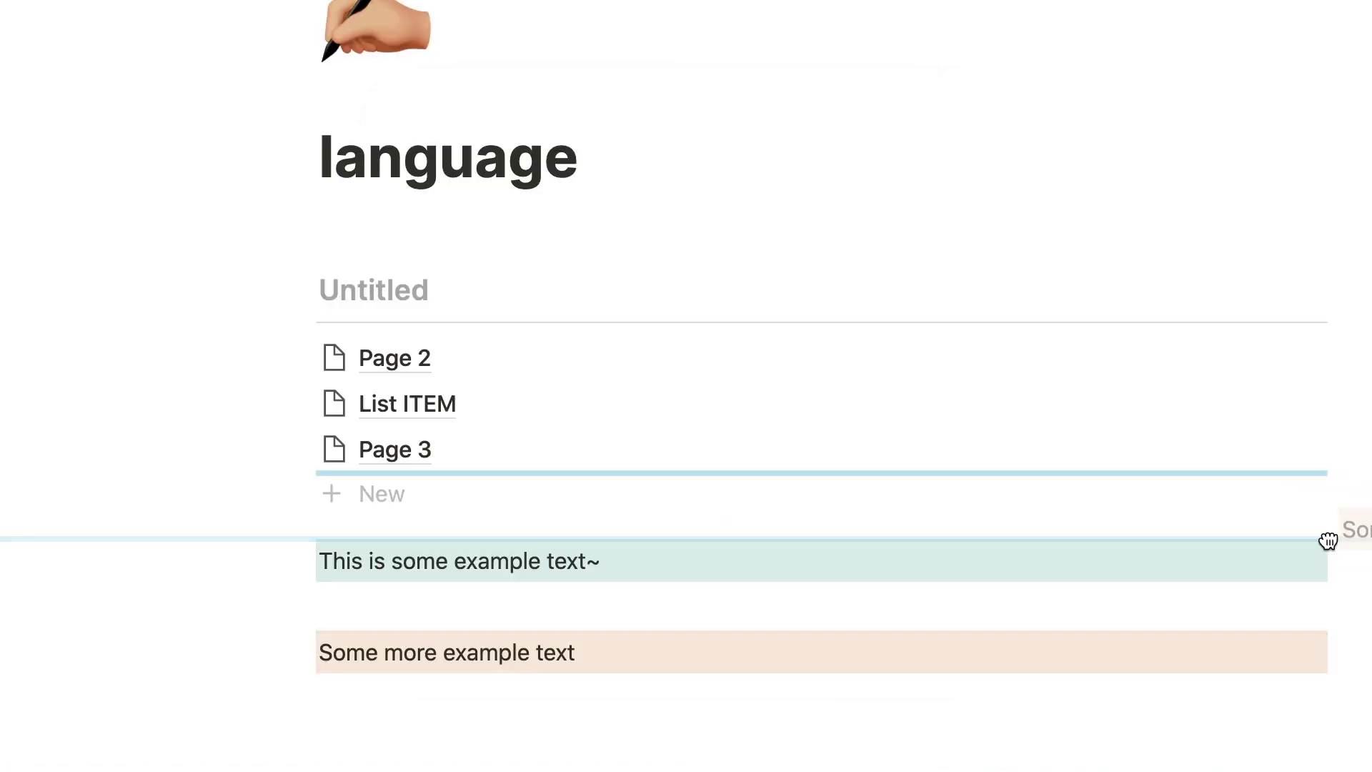
# Insert a bulleted list below the example text and move List ITEM beneath Page 2 in the inline list
pyautogui.moveTo(1327, 539); pyautogui.dragTo(1347, 569)
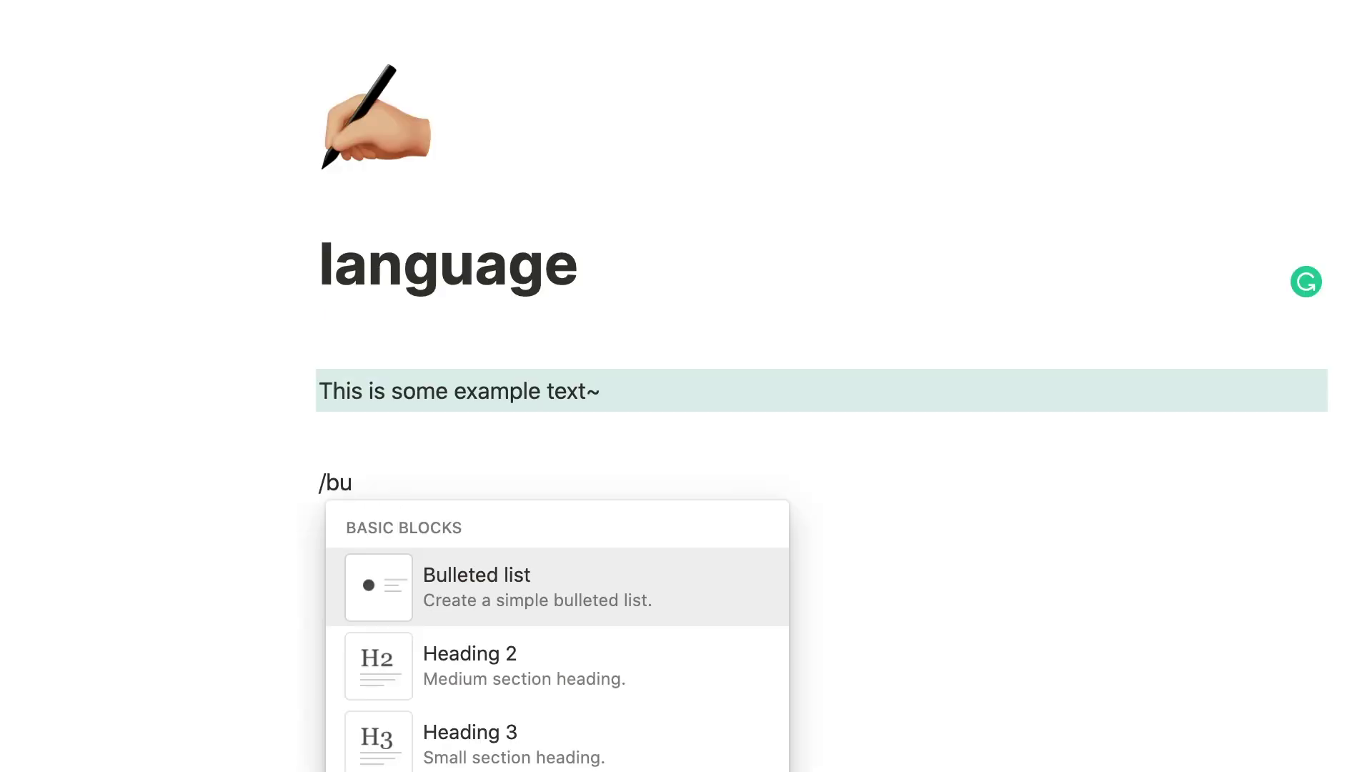
pyautogui.press('Return')
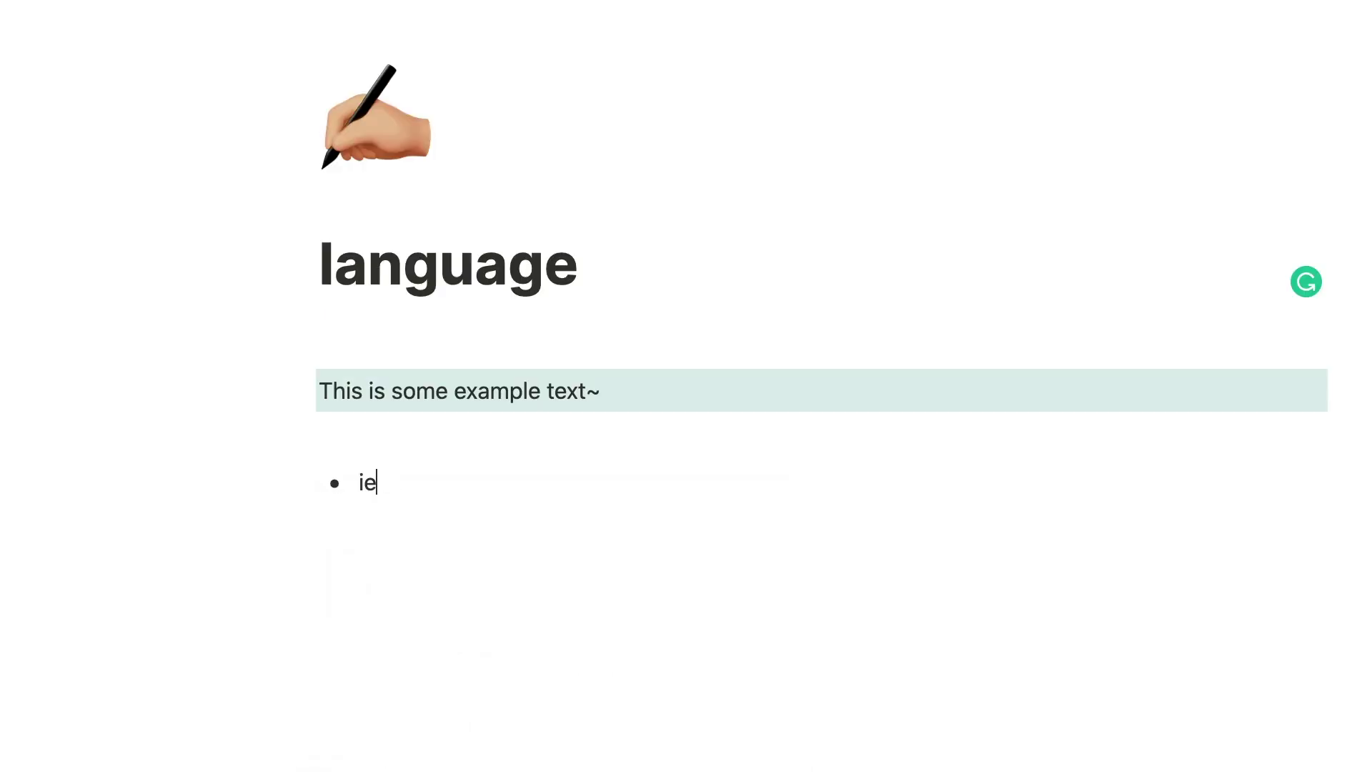
pyautogui.moveTo(300, 472); pyautogui.dragTo(303, 536)
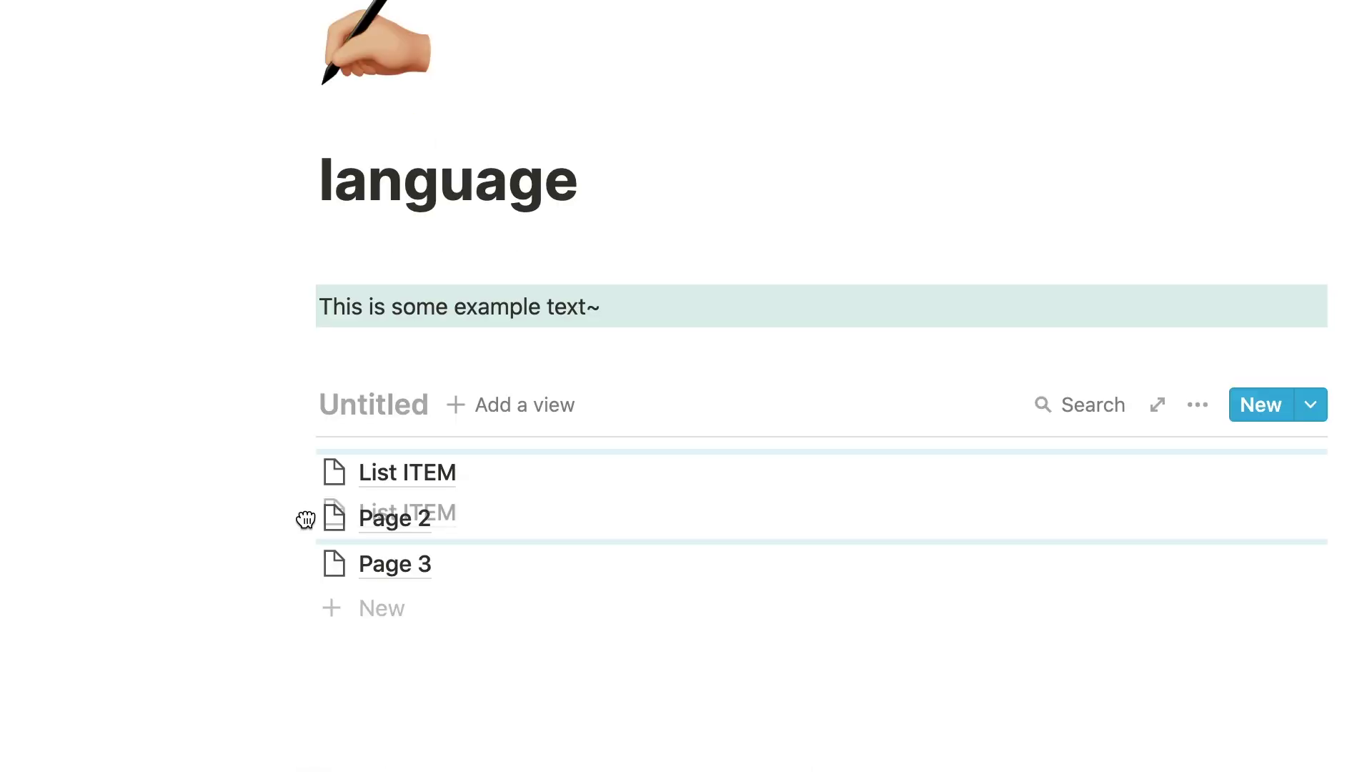
pyautogui.moveTo(478, 322); pyautogui.dragTo(717, 267)
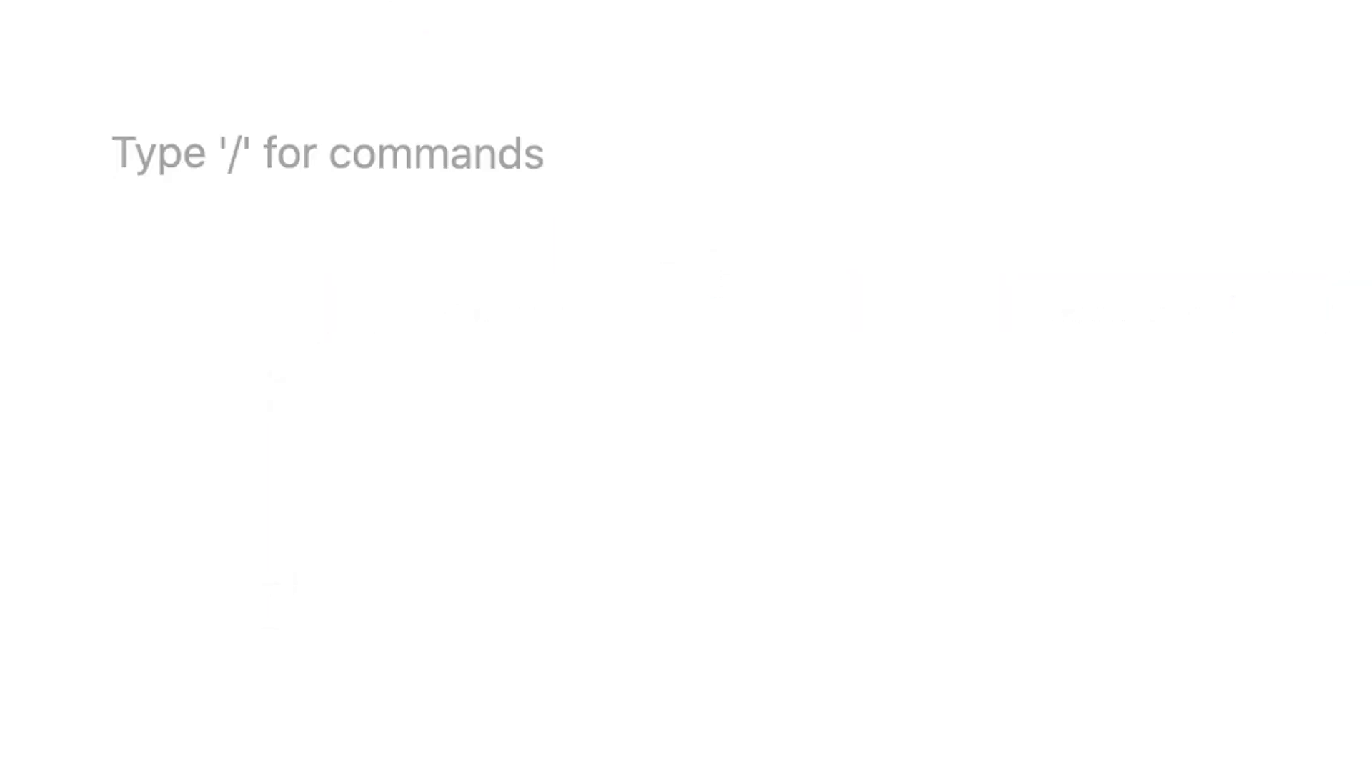
# Write "This is some example text~" on the empty line and give it a yellow background
pyautogui.write('This is some example text')
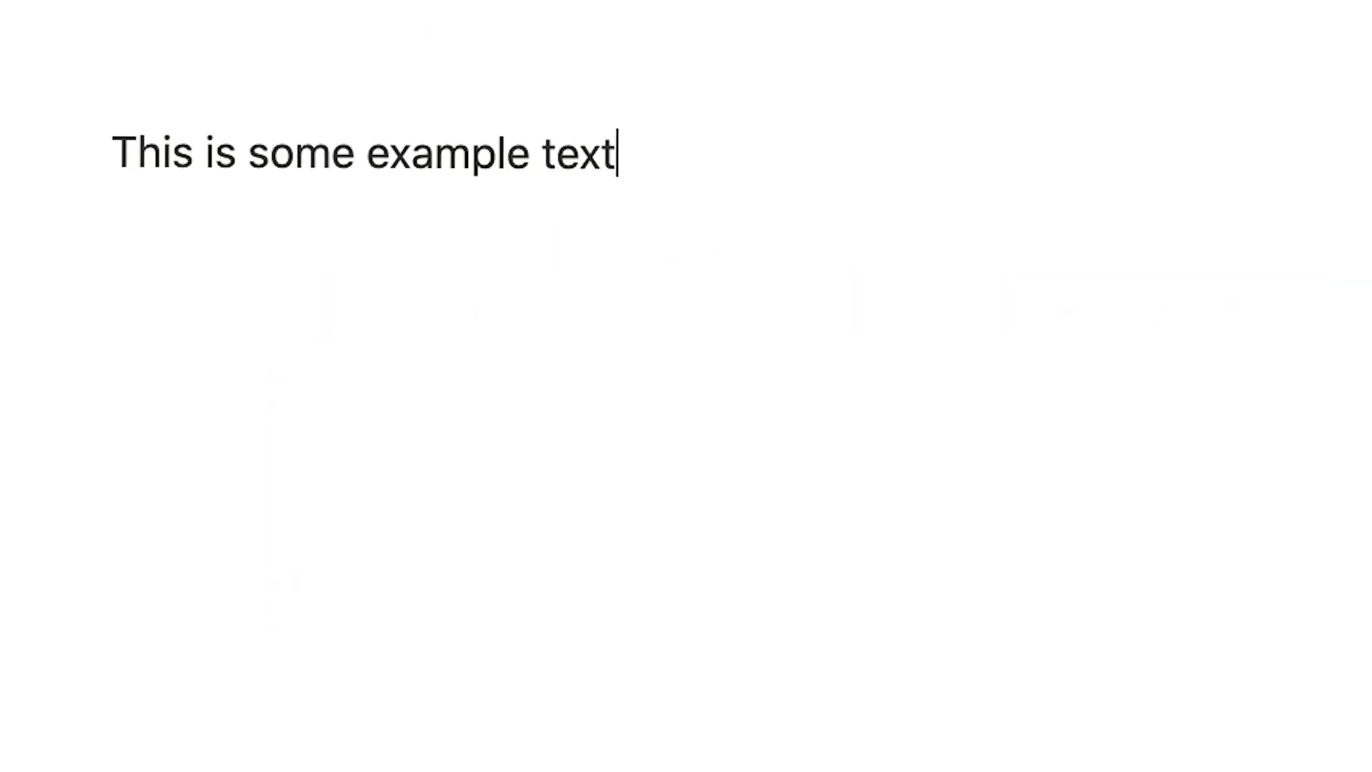
pyautogui.write('~ /col')
pyautogui.press('BackSpace')
pyautogui.press('BackSpace')
pyautogui.press('BackSpace')
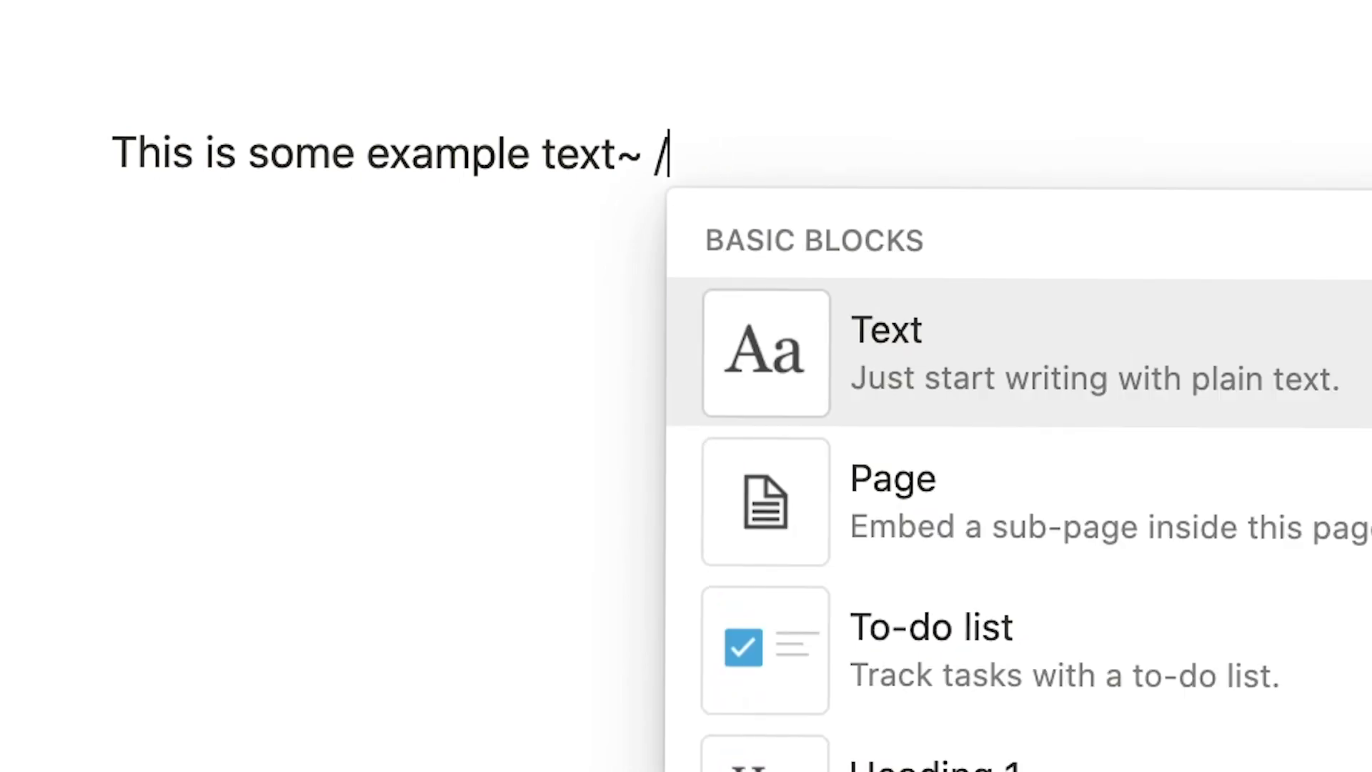
pyautogui.write('color')
pyautogui.scroll(-5, 1321, 239)
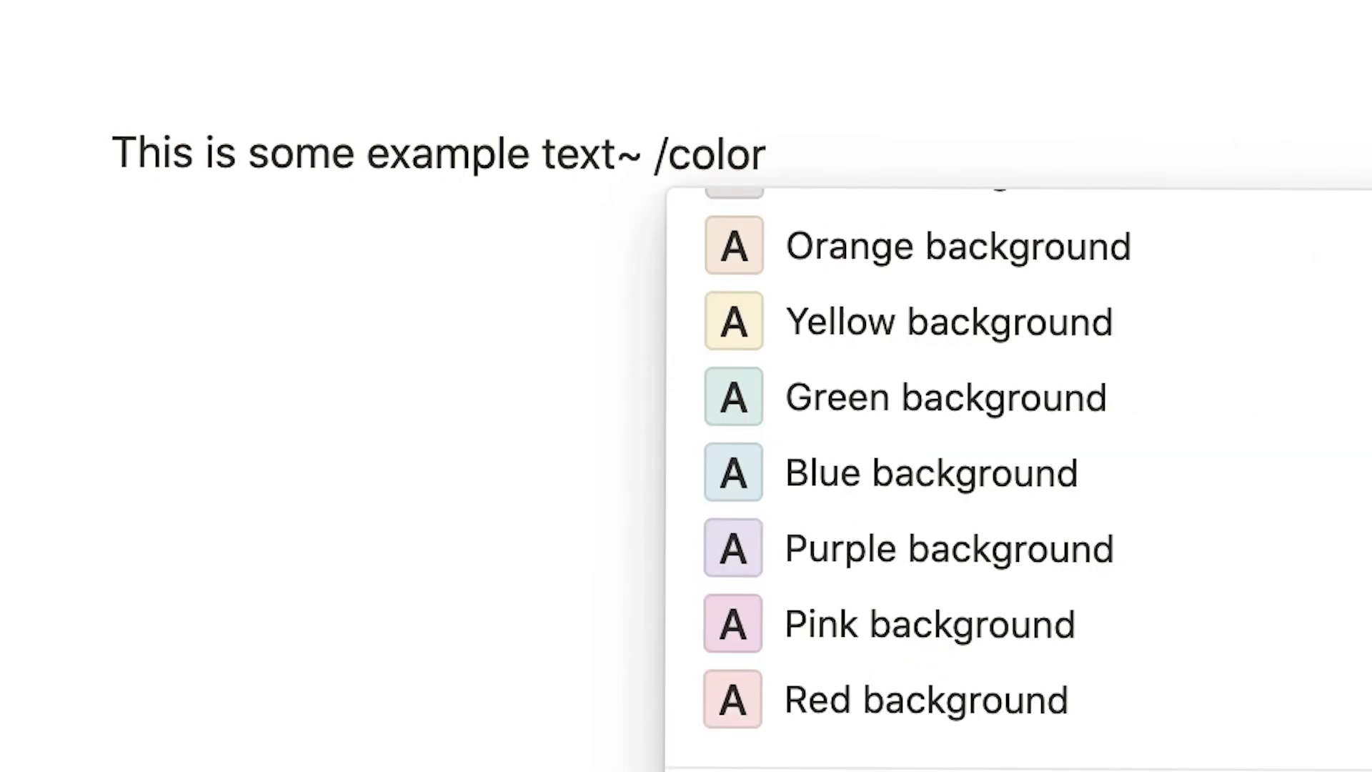
pyautogui.scroll(3, 1079, 500)
pyautogui.click(934, 579)
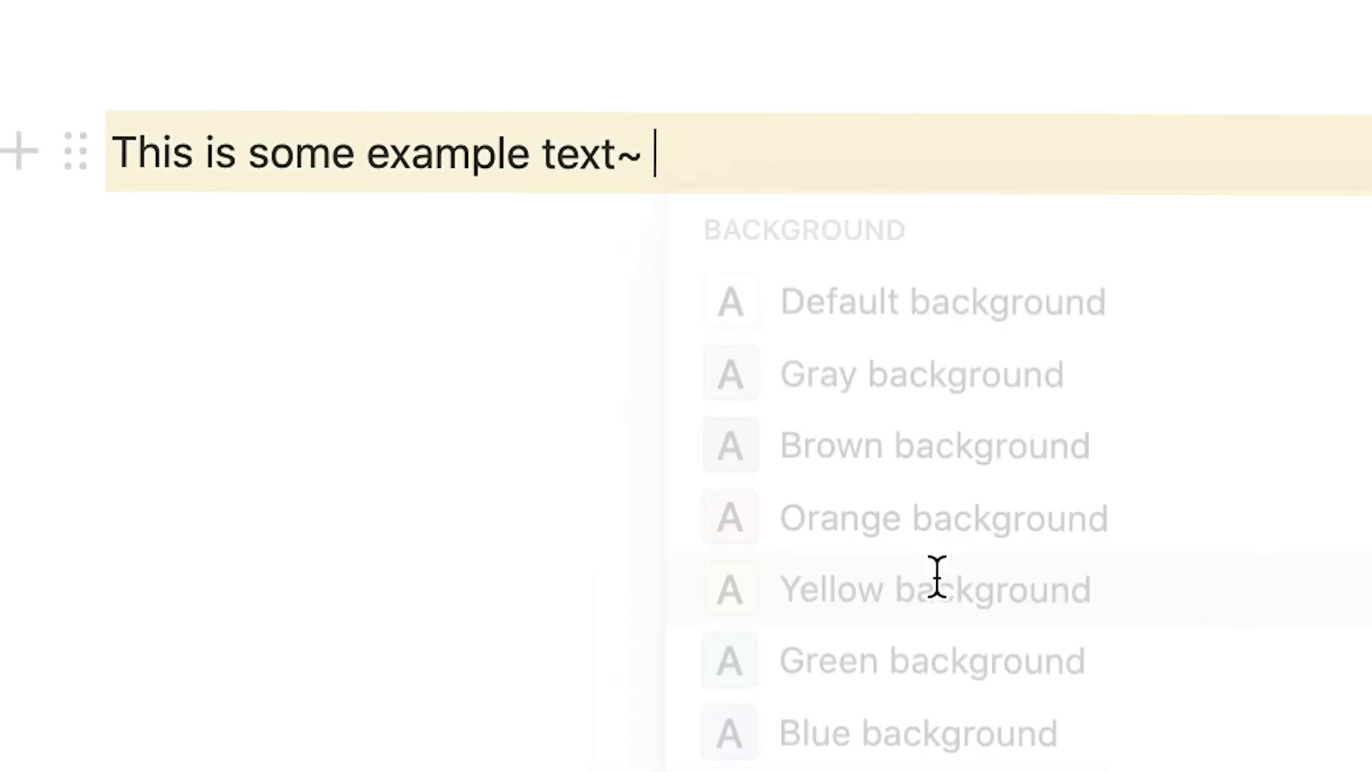
# Insert a shopping cart and a sparkling heart emoji below the example text, with a mouthless face emoji two lines further down
pyautogui.write('shoppi')
pyautogui.press('Return')
pyautogui.press('Return')
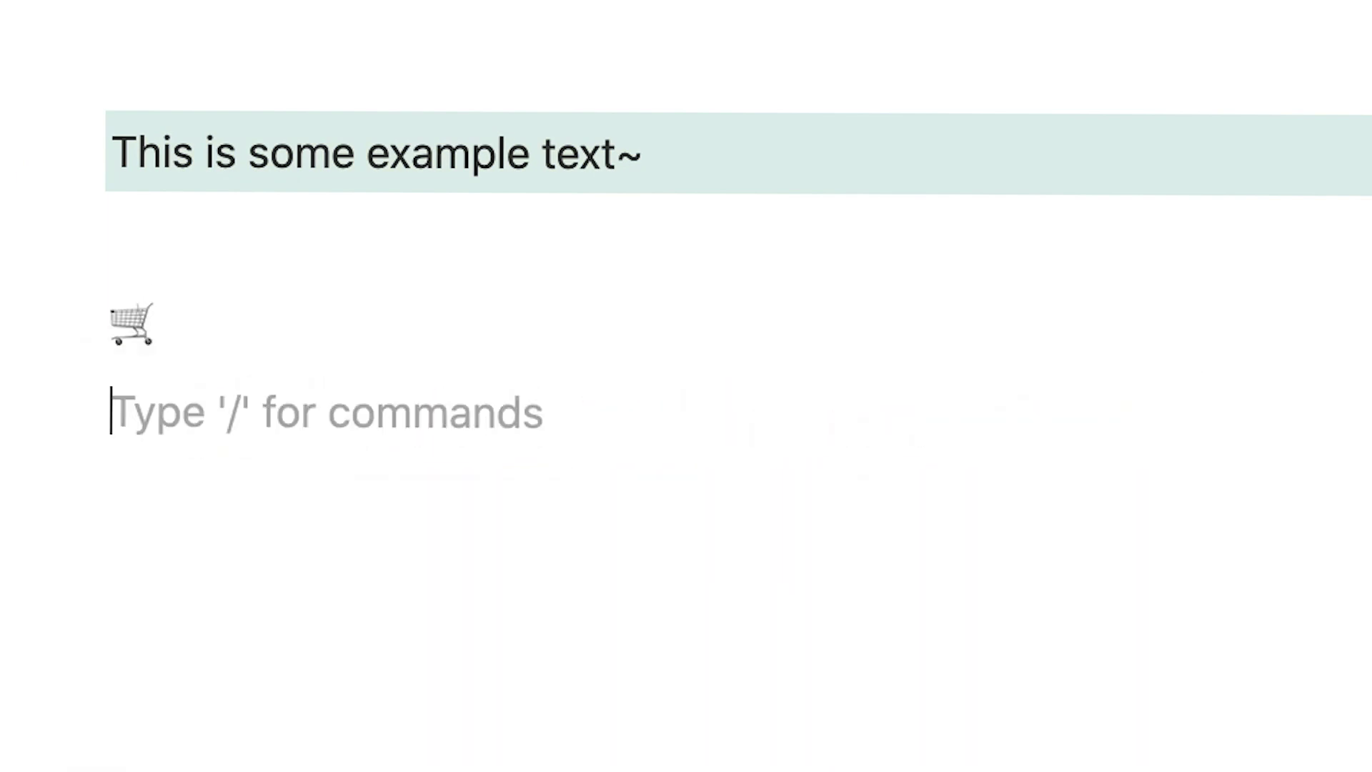
pyautogui.press('Return')
pyautogui.write(':hell')
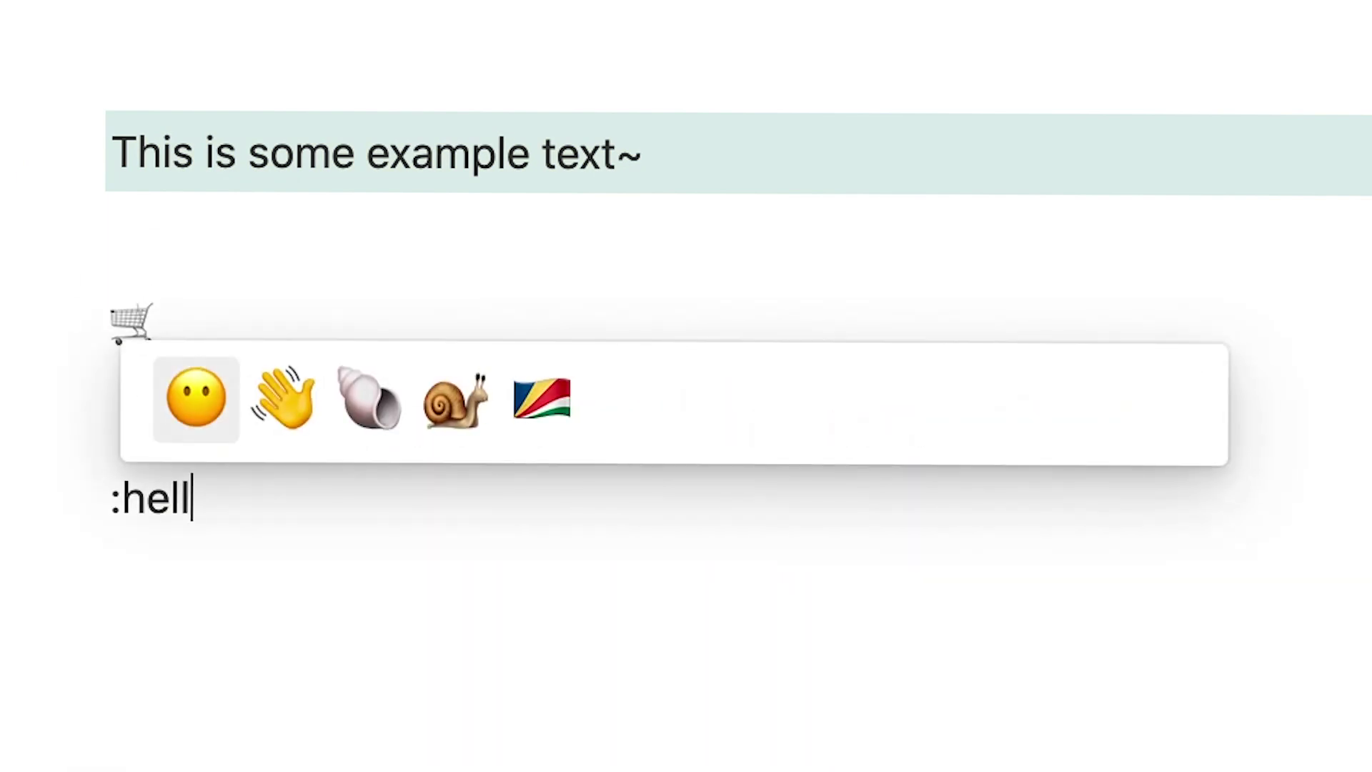
pyautogui.press('Return')
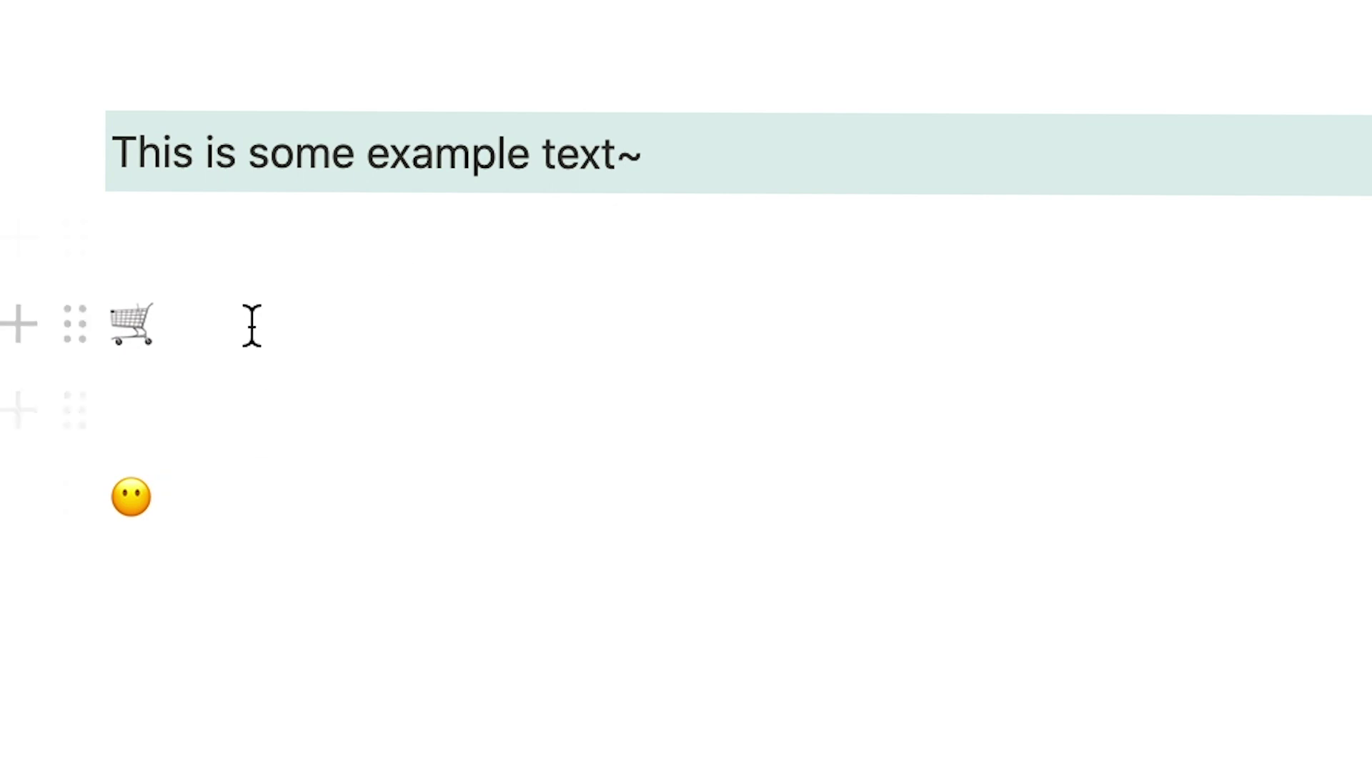
pyautogui.write(':sparkl')
pyautogui.press('Return')
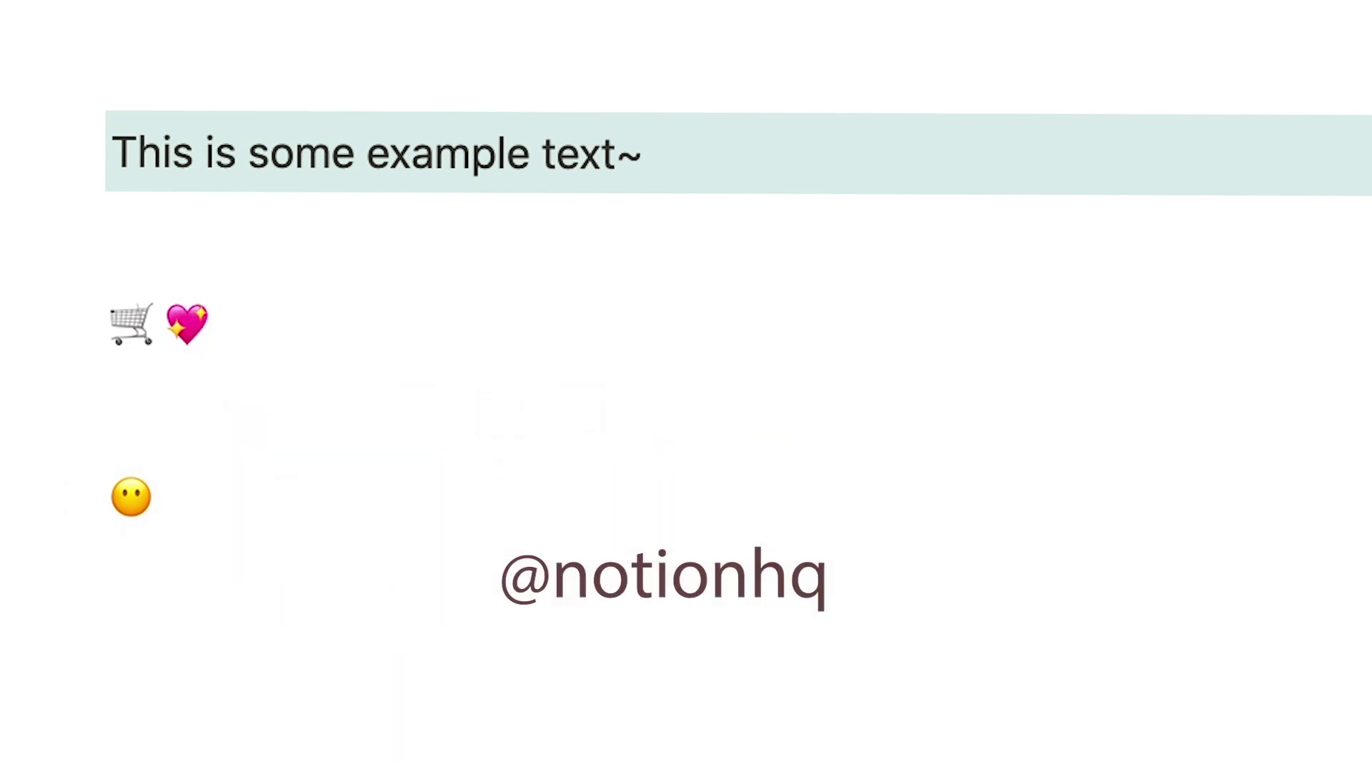
# Delete all the emojis below the example text
pyautogui.click(476, 425)
pyautogui.moveTo(245, 544); pyautogui.dragTo(203, 343)
pyautogui.press('BackSpace')
pyautogui.press('Return')
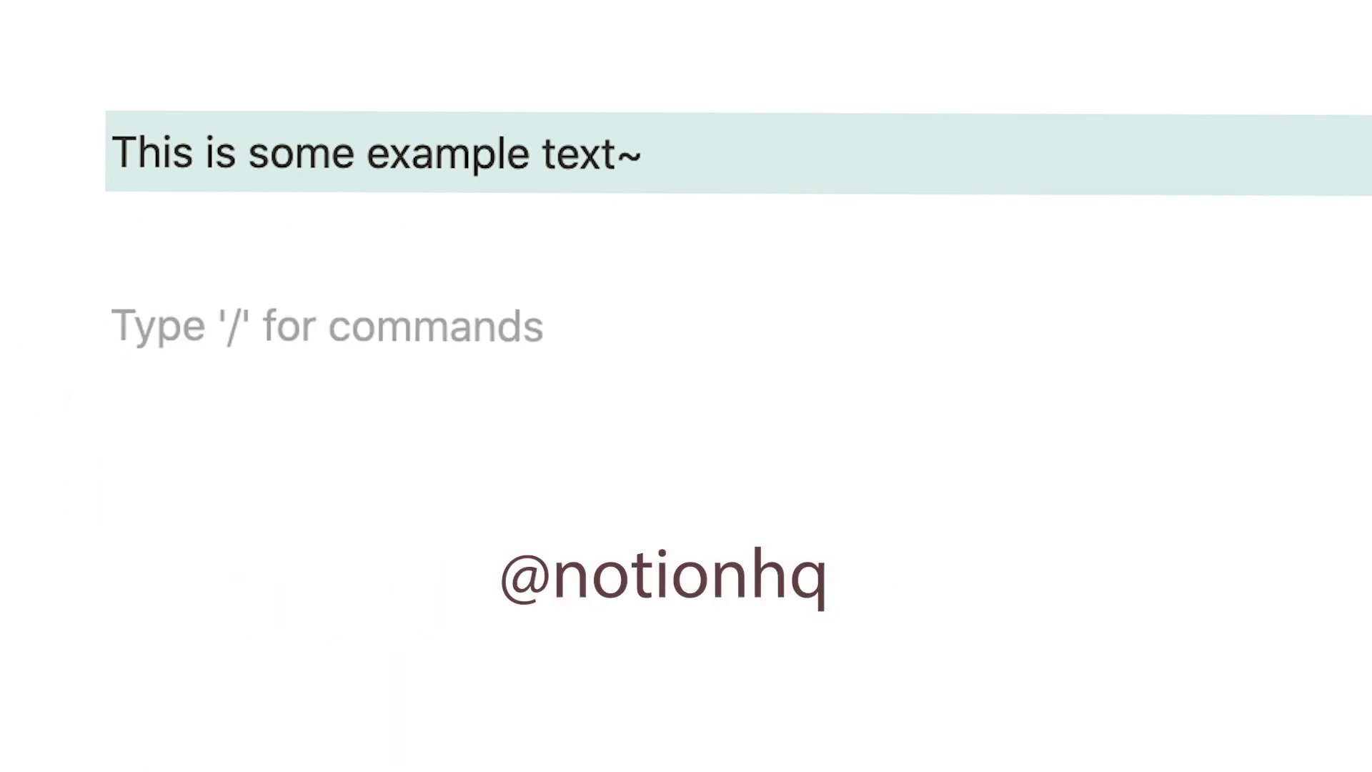
# Search the block commands for "bu" on the empty line below the example text
pyautogui.write('/l')
pyautogui.press('BackSpace')
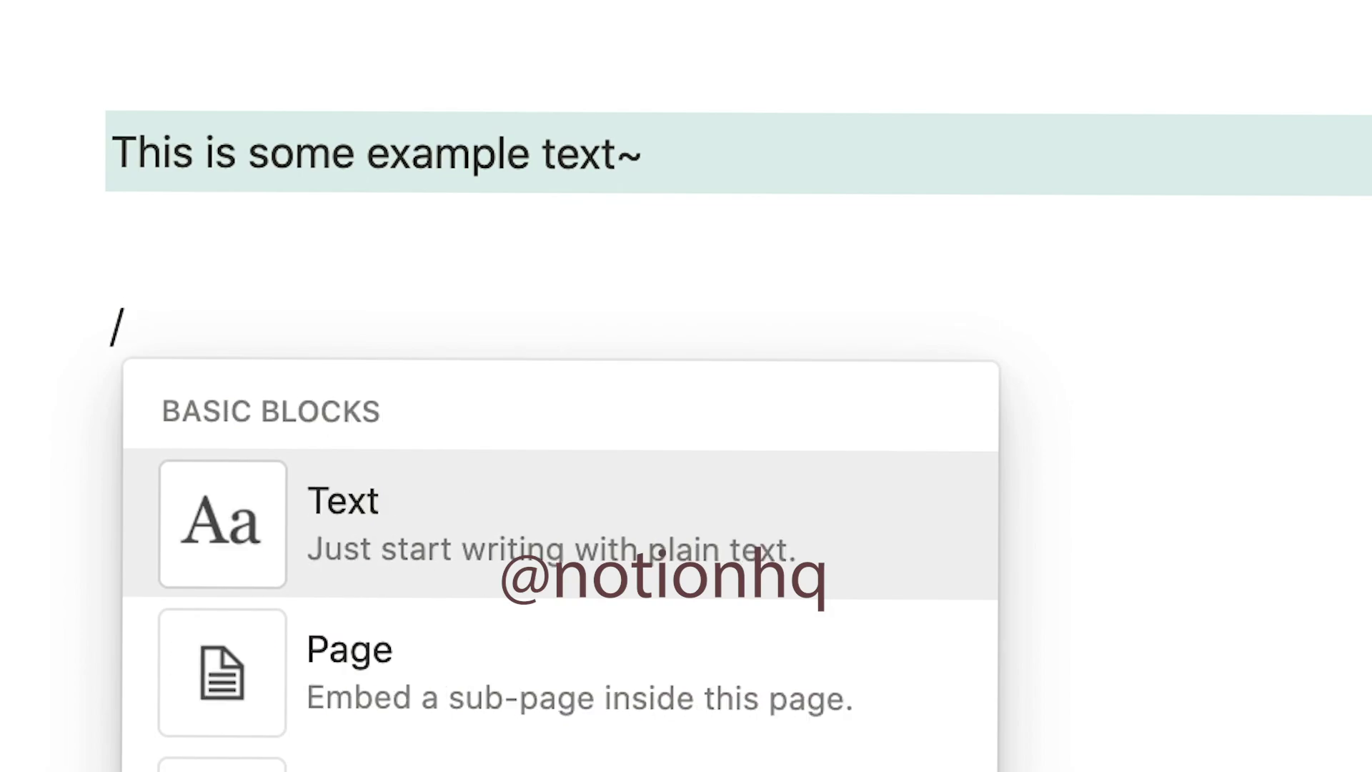
pyautogui.write('bu')
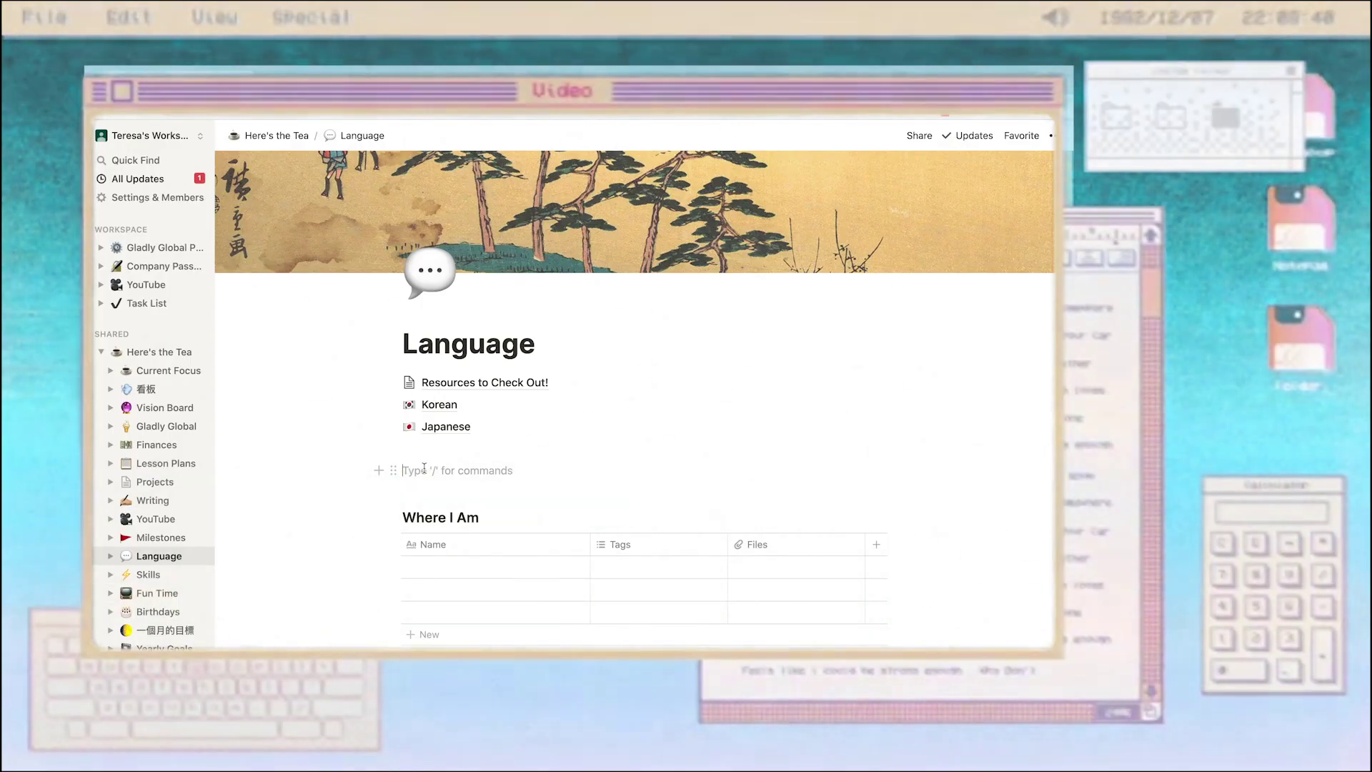
# Replace the plain plan line above Where I Am on the Language page with a Heading 2 reading "6 Month Plan"
pyautogui.scroll(-2, 424, 472)
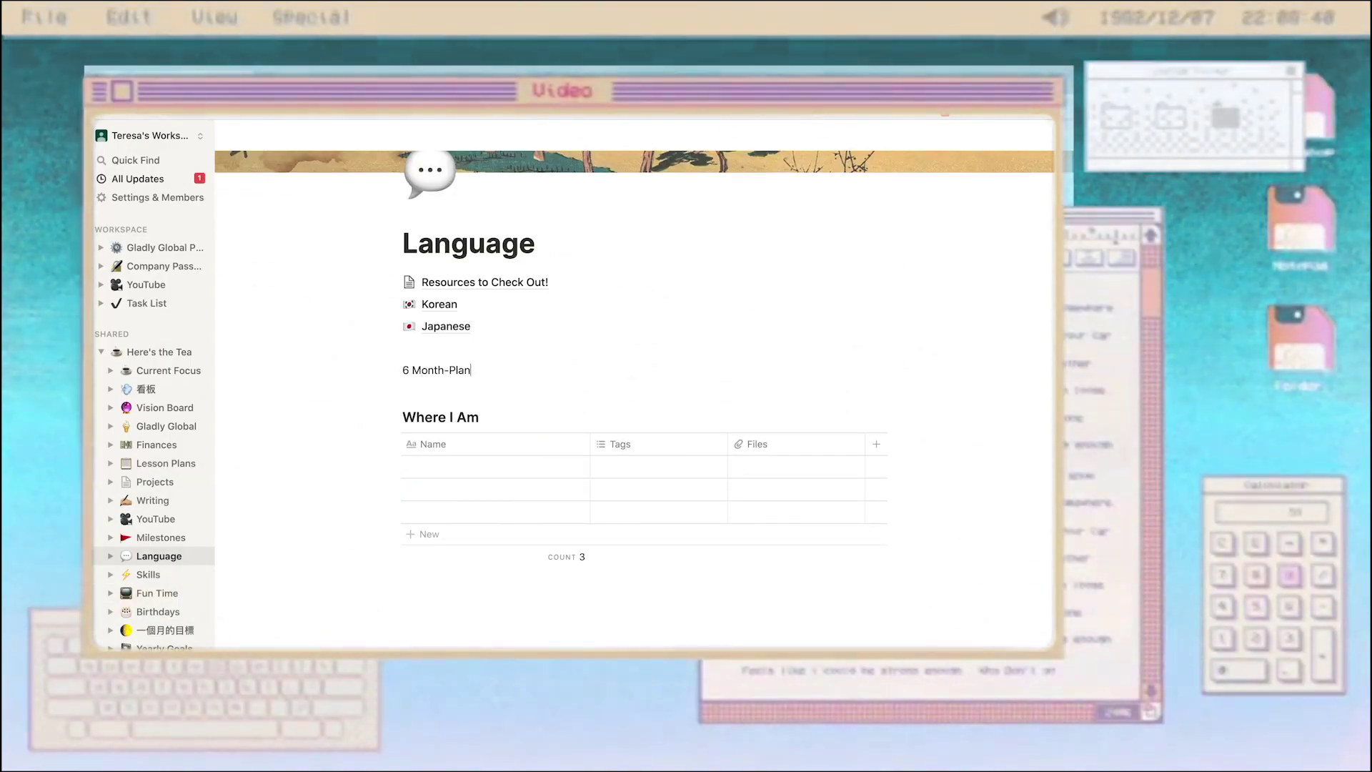
pyautogui.write('/h2')
pyautogui.press('Return')
pyautogui.write('6 Month Plan')
pyautogui.moveTo(474, 370); pyautogui.dragTo(403, 369)
pyautogui.press('BackSpace')
pyautogui.click(396, 408)
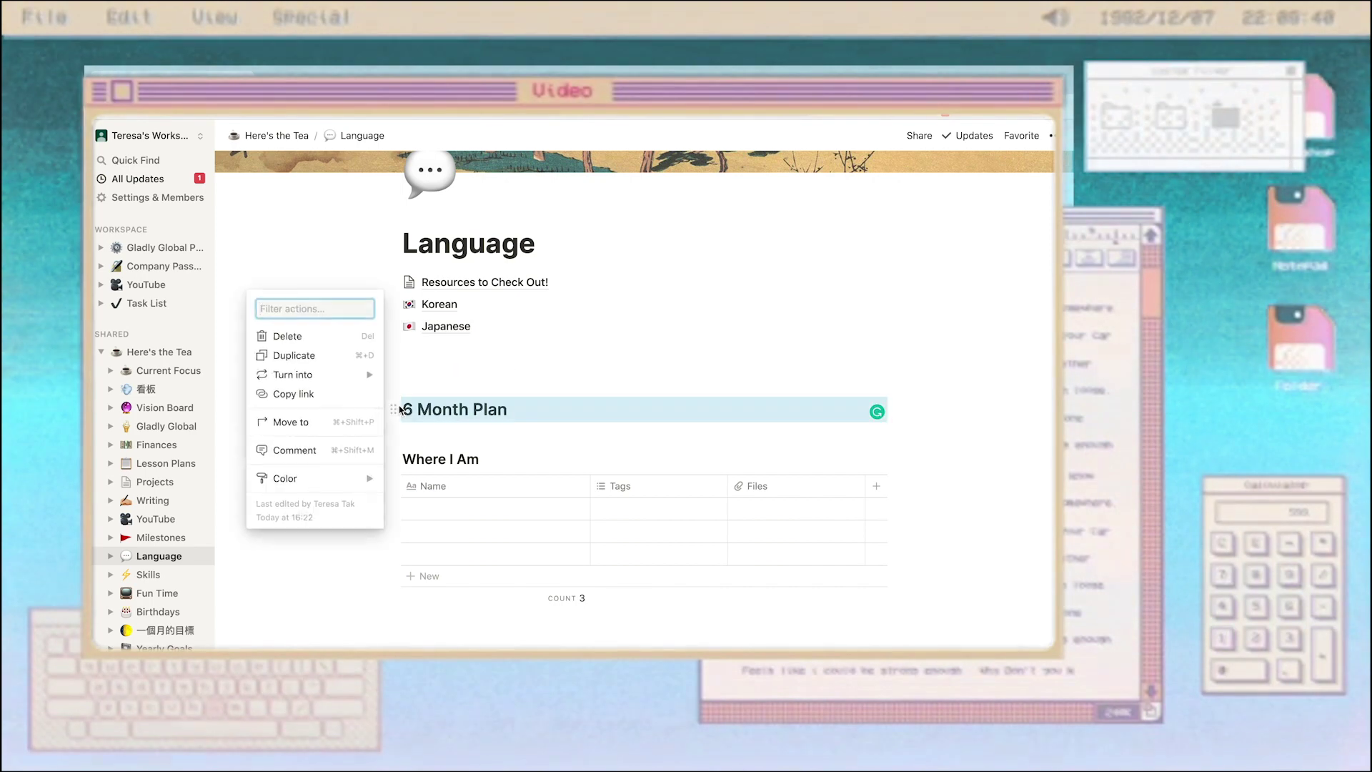
pyautogui.click(403, 409)
# Write "#1 Priority: Swedish" and "#2 Priority: Mandarin" on separate lines under the 6 Month Plan heading
pyautogui.press('Return')
pyautogui.write('#1 Pri')
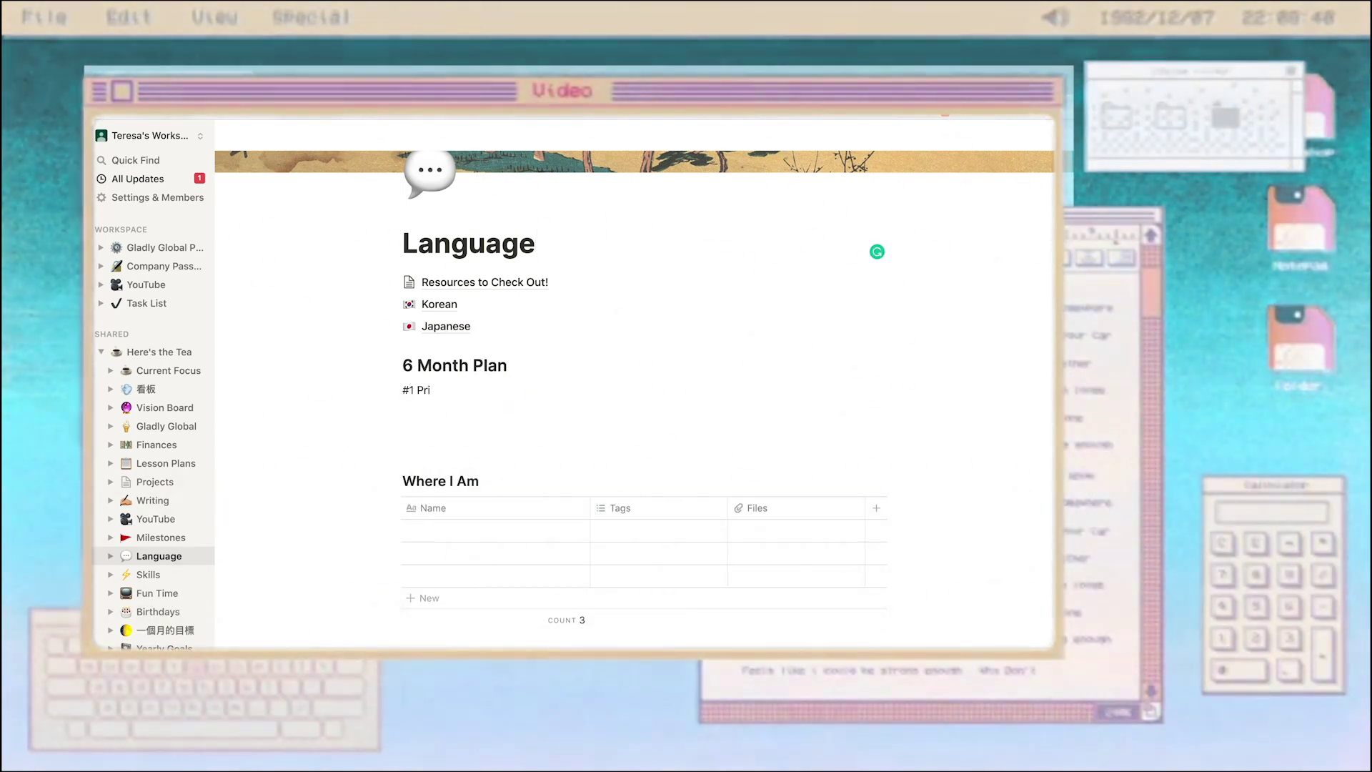
pyautogui.write('ority: Swedish')
pyautogui.press('Return')
pyautogui.write('#2 Priority: Mandarin')
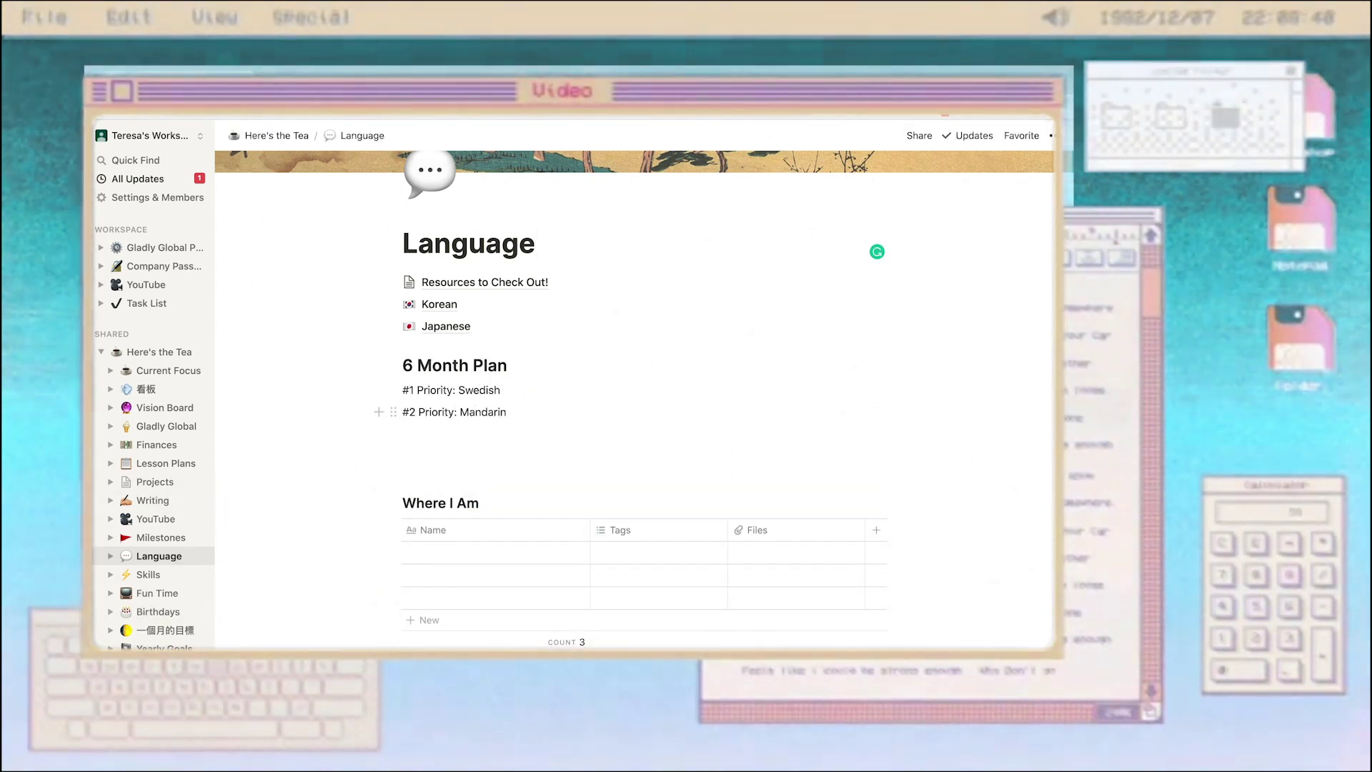
# Extend the Swedish priority with "—> Get to minimum, strong B2" and the Mandarin priority with "—> Refresh skills, and rekindle speaking ability"
pyautogui.press('Return')
pyautogui.write('Get to B2/C')
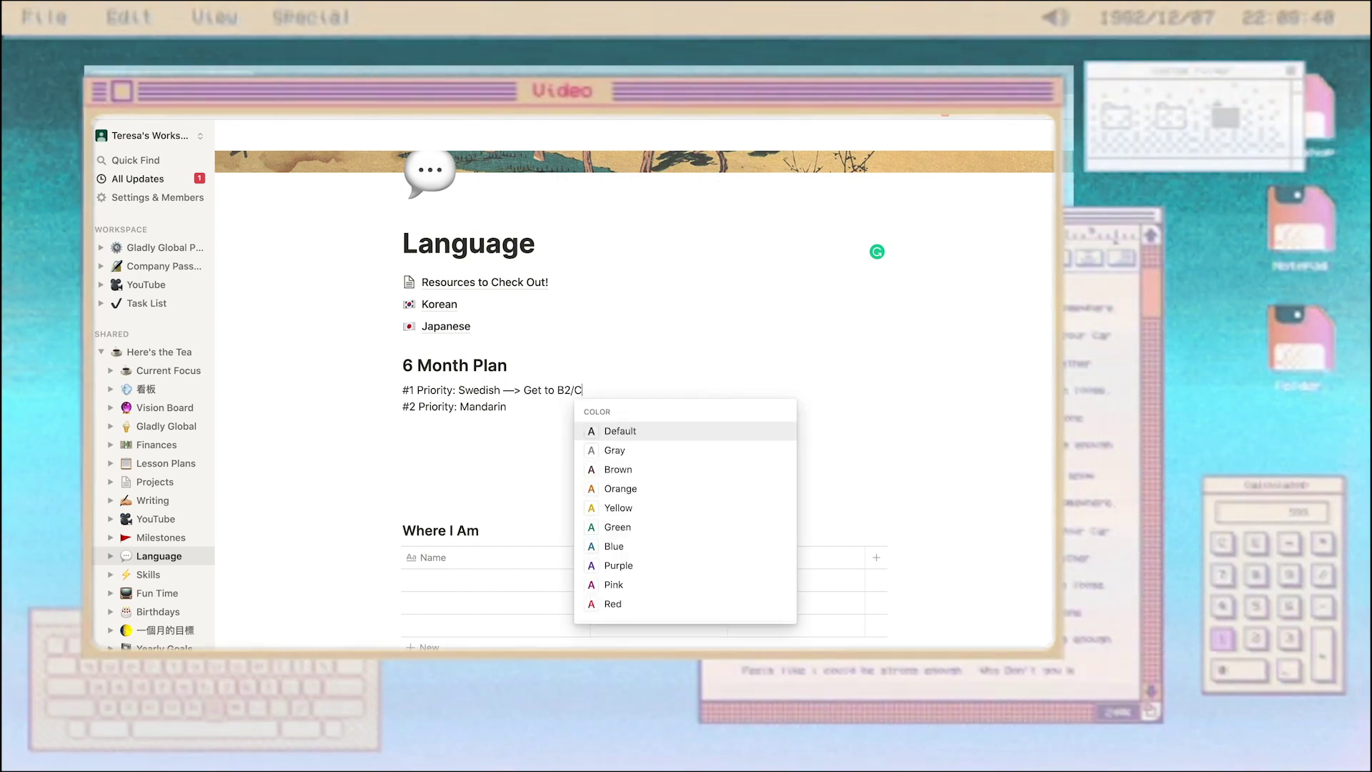
pyautogui.press('BackSpace')
pyautogui.press('BackSpace')
pyautogui.press('BackSpace')
pyautogui.press('BackSpace')
pyautogui.write('m, strong B2 #2 Priority: Mandarin —')
pyautogui.write('> Refresh skills, and rekindle speaking ability')
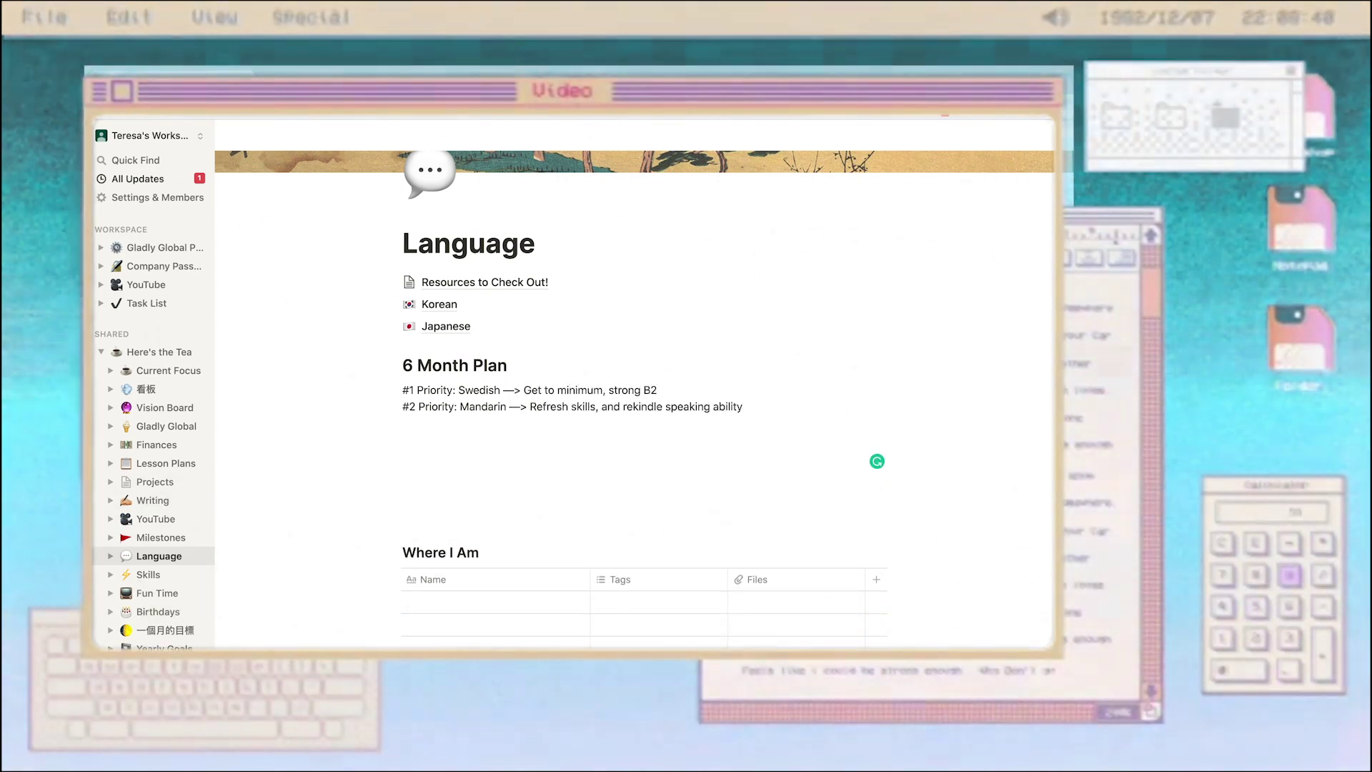
# List the languages Swedish, Korean, Japanese and Mandarin on separate lines below the two priorities
pyautogui.press('Return')
pyautogui.write('Korean')
pyautogui.press('Return')
pyautogui.write('Japanese')
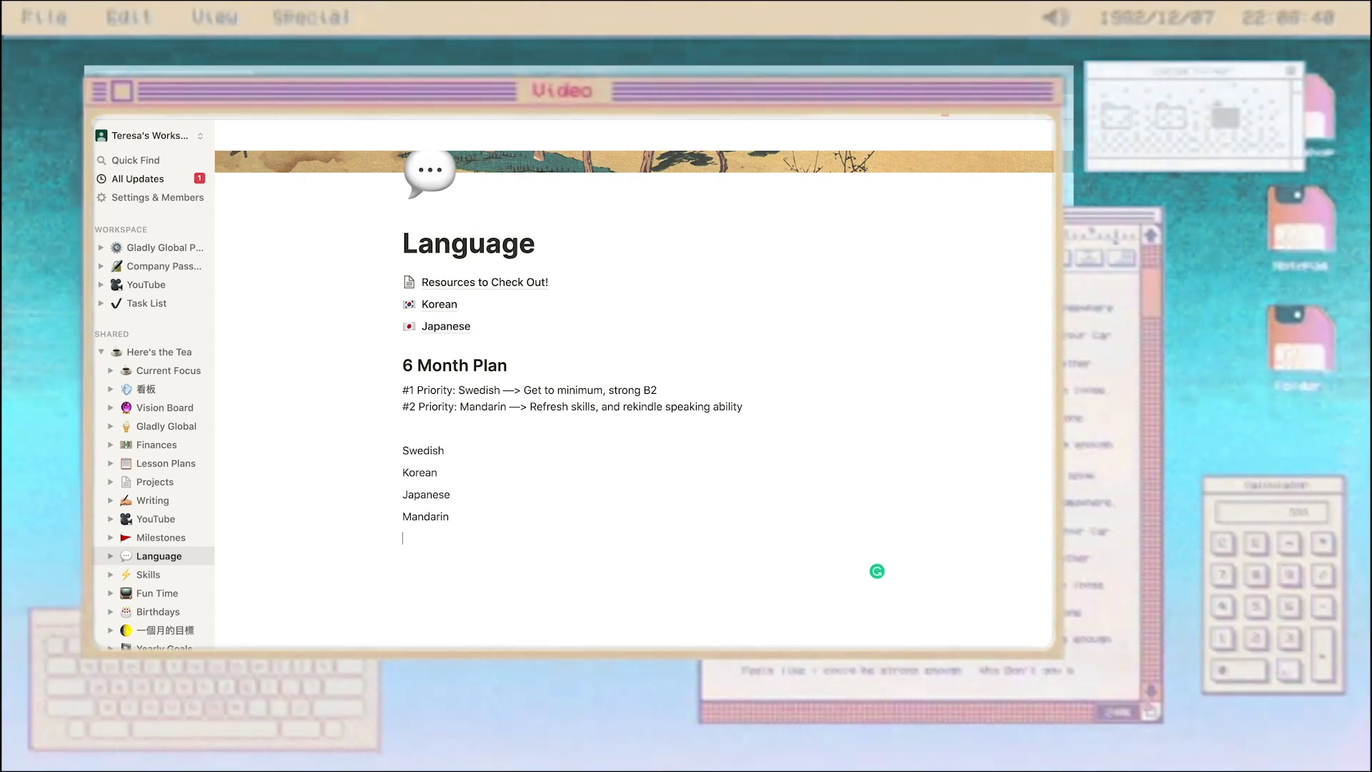
# Arrange the listed languages side by side as columns in one row, starting with Swedish
pyautogui.moveTo(389, 473); pyautogui.dragTo(891, 452)
pyautogui.moveTo(390, 490); pyautogui.dragTo(893, 461)
pyautogui.moveTo(389, 490); pyautogui.dragTo(894, 461)
# Add an empty to-do checkbox and place it directly under Swedish
pyautogui.click(470, 501)
pyautogui.write('/l')
pyautogui.scroll(-10, 465, 456)
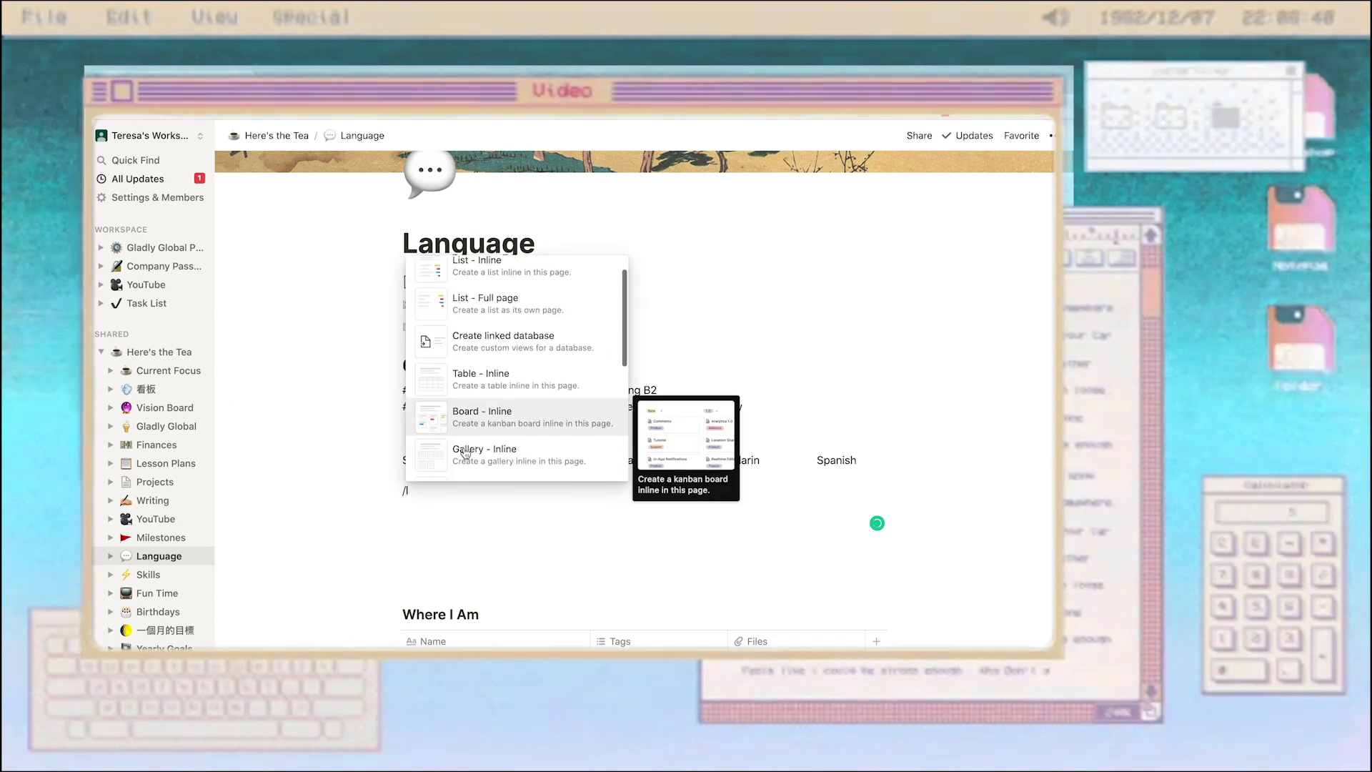
pyautogui.click(473, 330)
pyautogui.moveTo(393, 490); pyautogui.dragTo(394, 478)
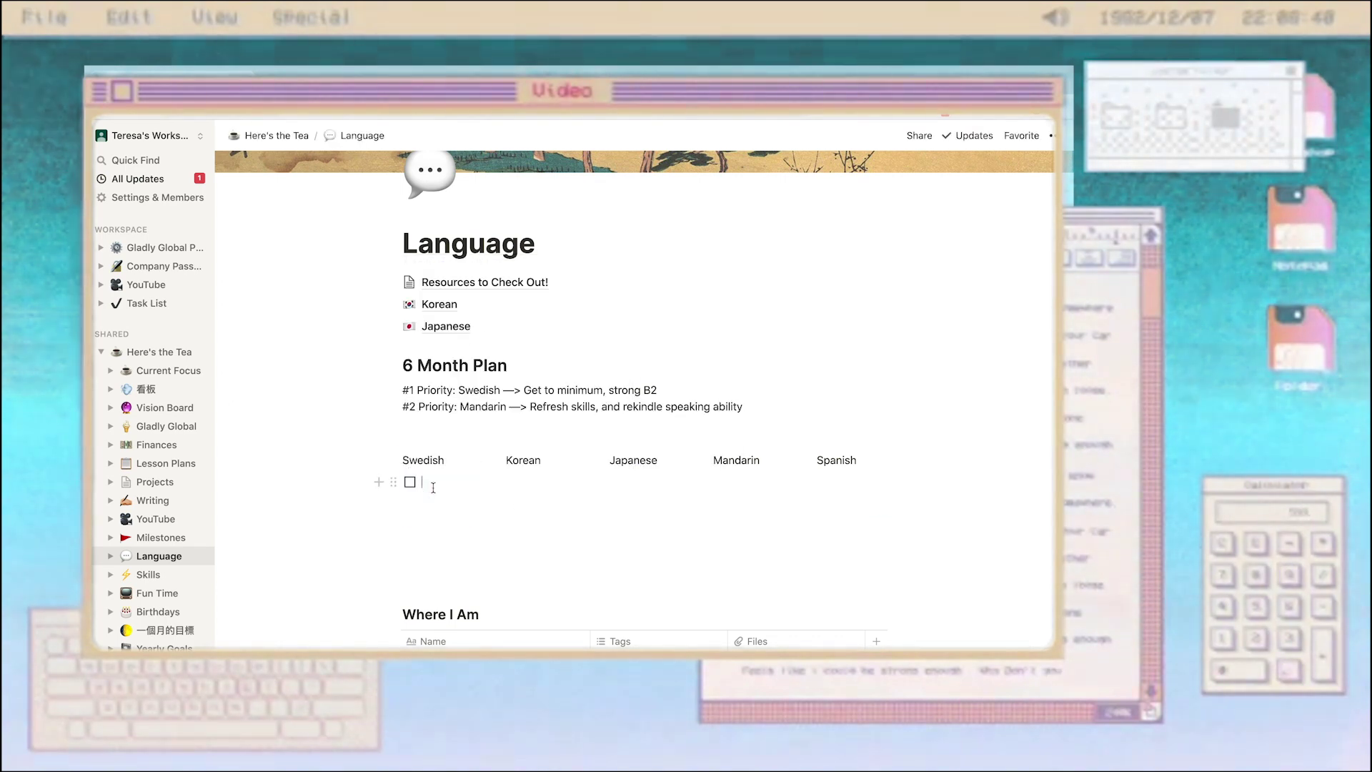
# Move Japanese, Korean and Spanish into their own column row below, leaving Swedish and Mandarin side by side
pyautogui.moveTo(405, 537); pyautogui.dragTo(405, 543)
pyautogui.moveTo(521, 459); pyautogui.dragTo(888, 555)
pyautogui.moveTo(737, 460); pyautogui.dragTo(895, 558)
# Enter the Swedish to-dos "Do B1 mock test" and "Finish studying with "Colours of the Wind"", and widen the Swedish column
pyautogui.write('Do')
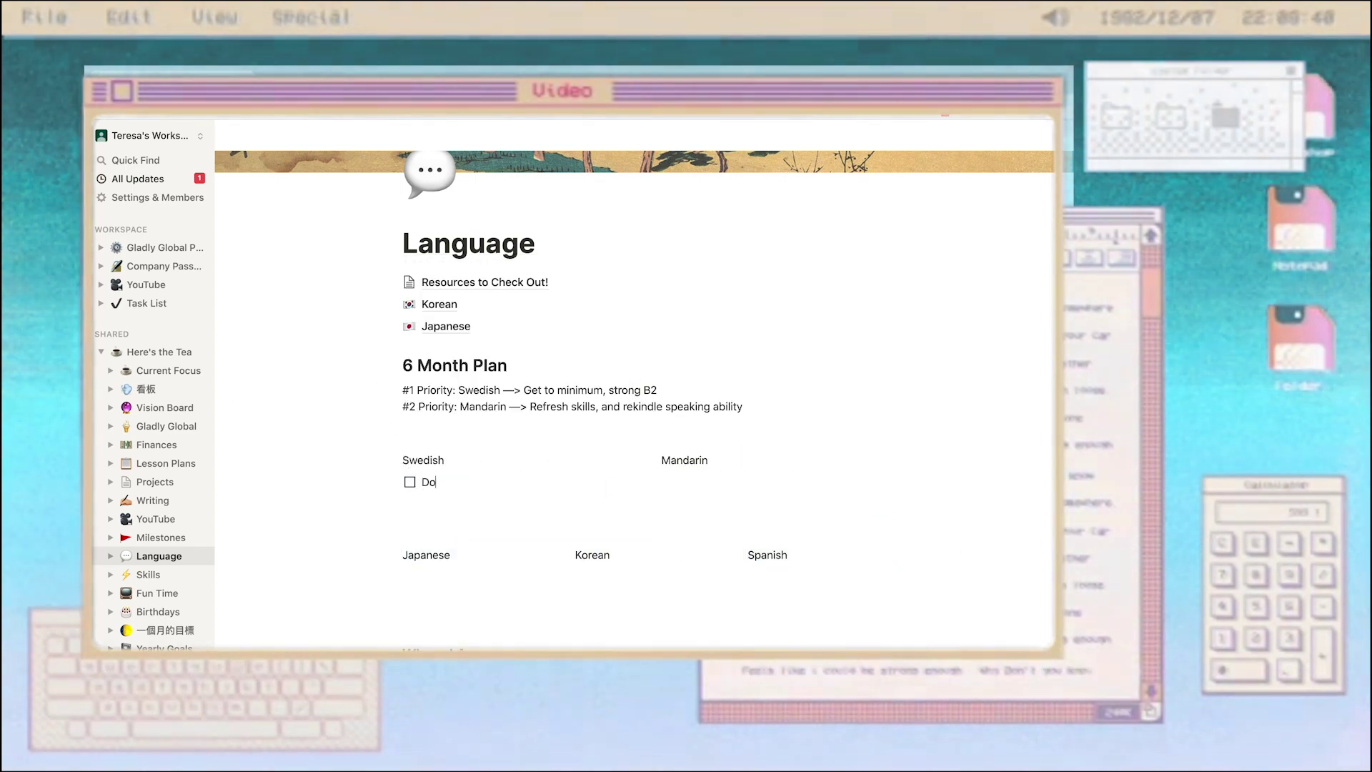
pyautogui.write(' B1 mock test')
pyautogui.press('Return')
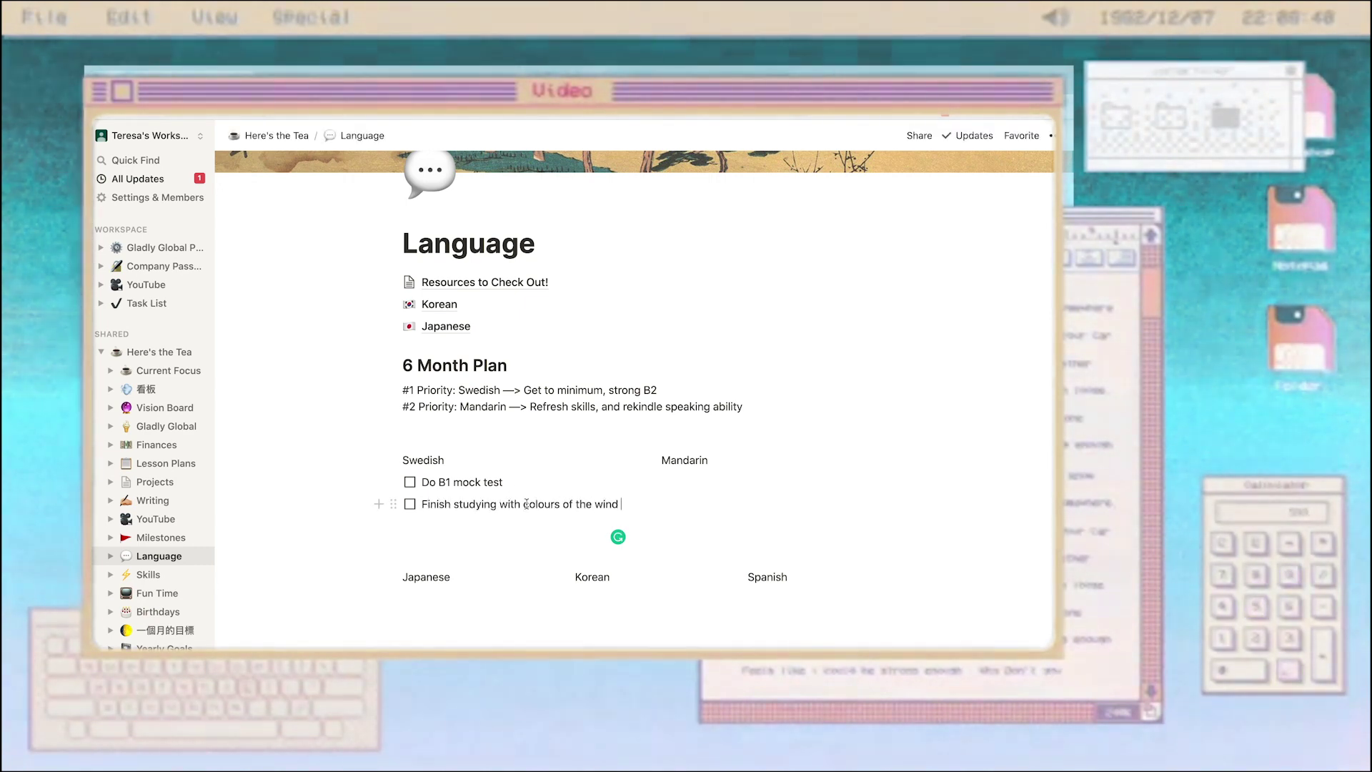
pyautogui.moveTo(641, 458); pyautogui.dragTo(656, 484)
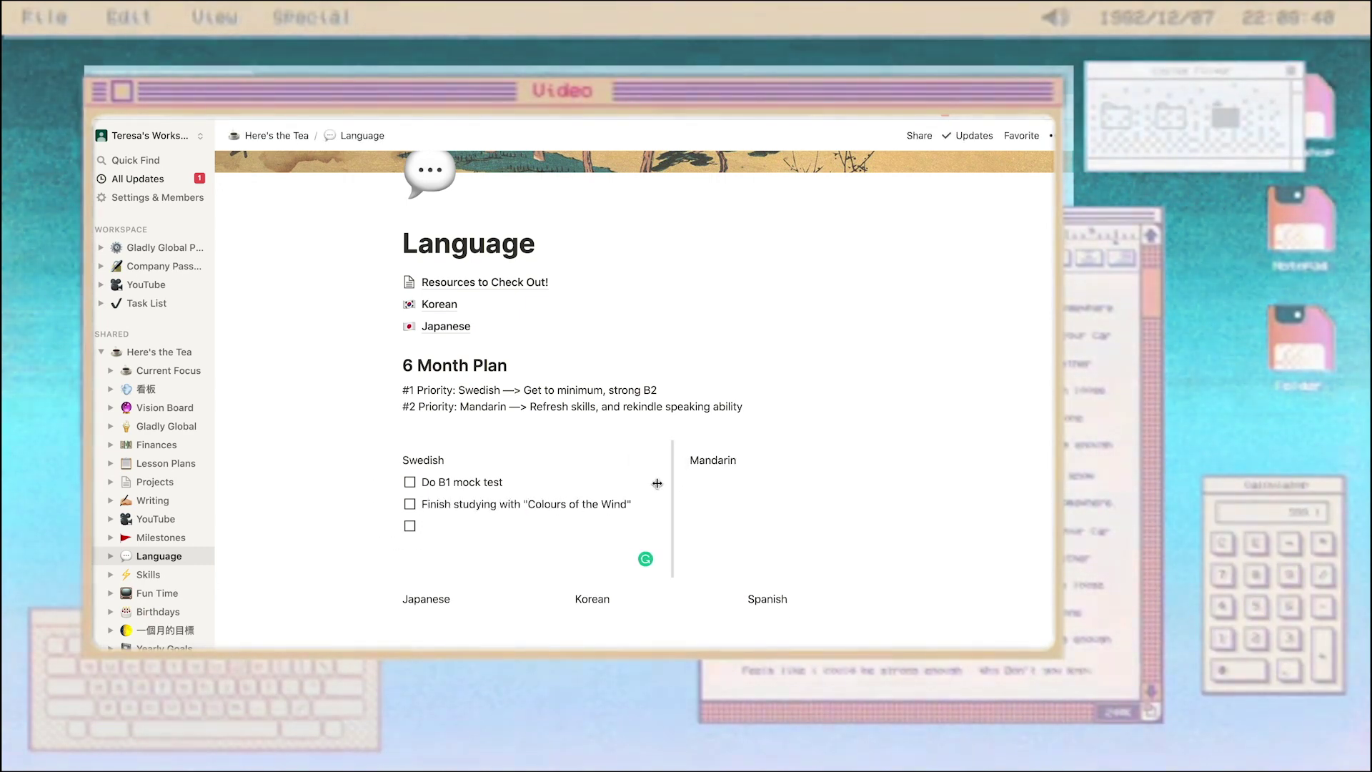
# Add the Swedish to-dos "Study part 2 of "akademiskt skrivande"" and "Study with "då börjar fåglar sjunga""
pyautogui.write('dy with Ko')
pyautogui.scroll(-3, 634, 393)
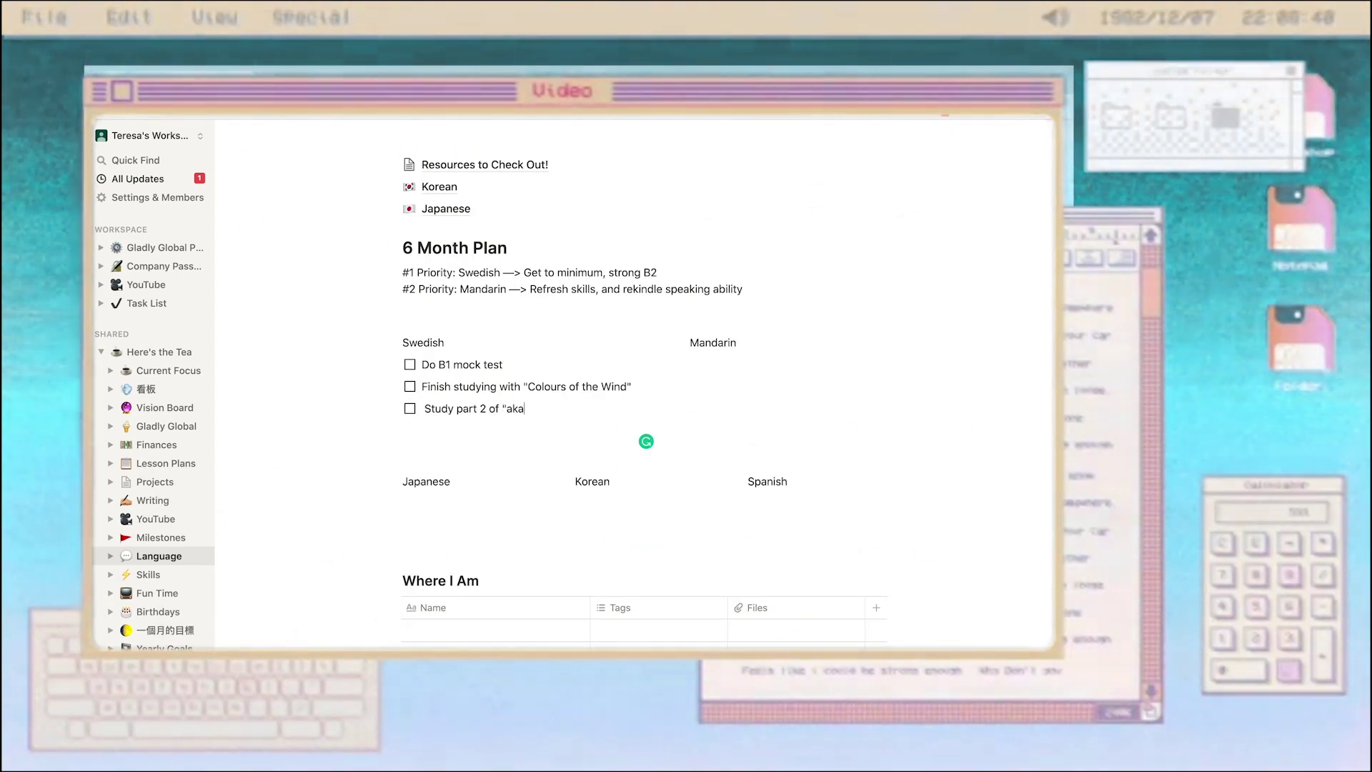
pyautogui.press('Return')
pyautogui.write('Study with "då börjar')
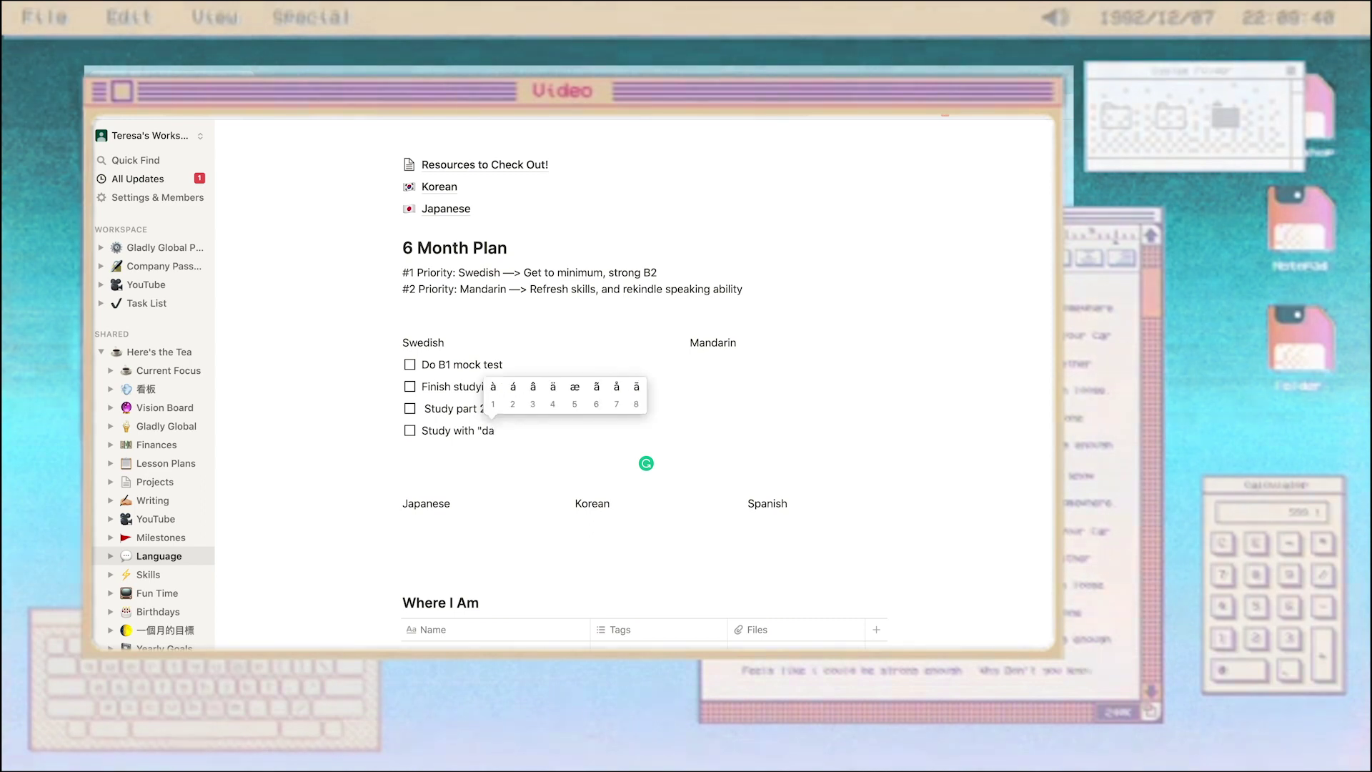
pyautogui.write(' fåglar sjunga"')
pyautogui.press('Return')
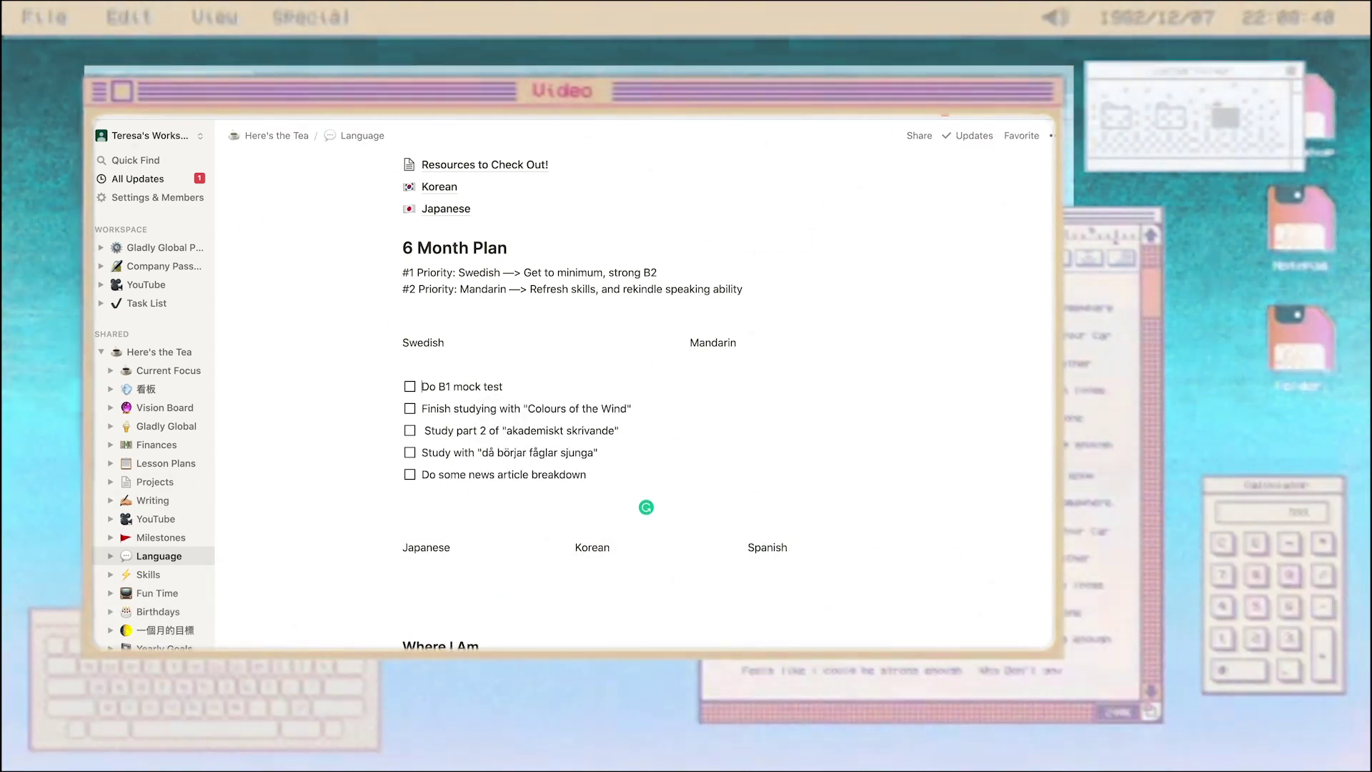
# Add the Swedish to-dos "Do some news article breakdowns on George Floyd, #BLM movement" and "Finish duolingo"
pyautogui.press('Return')
pyautogui.write('Finish duolingo')
pyautogui.scroll(1, 596, 455)
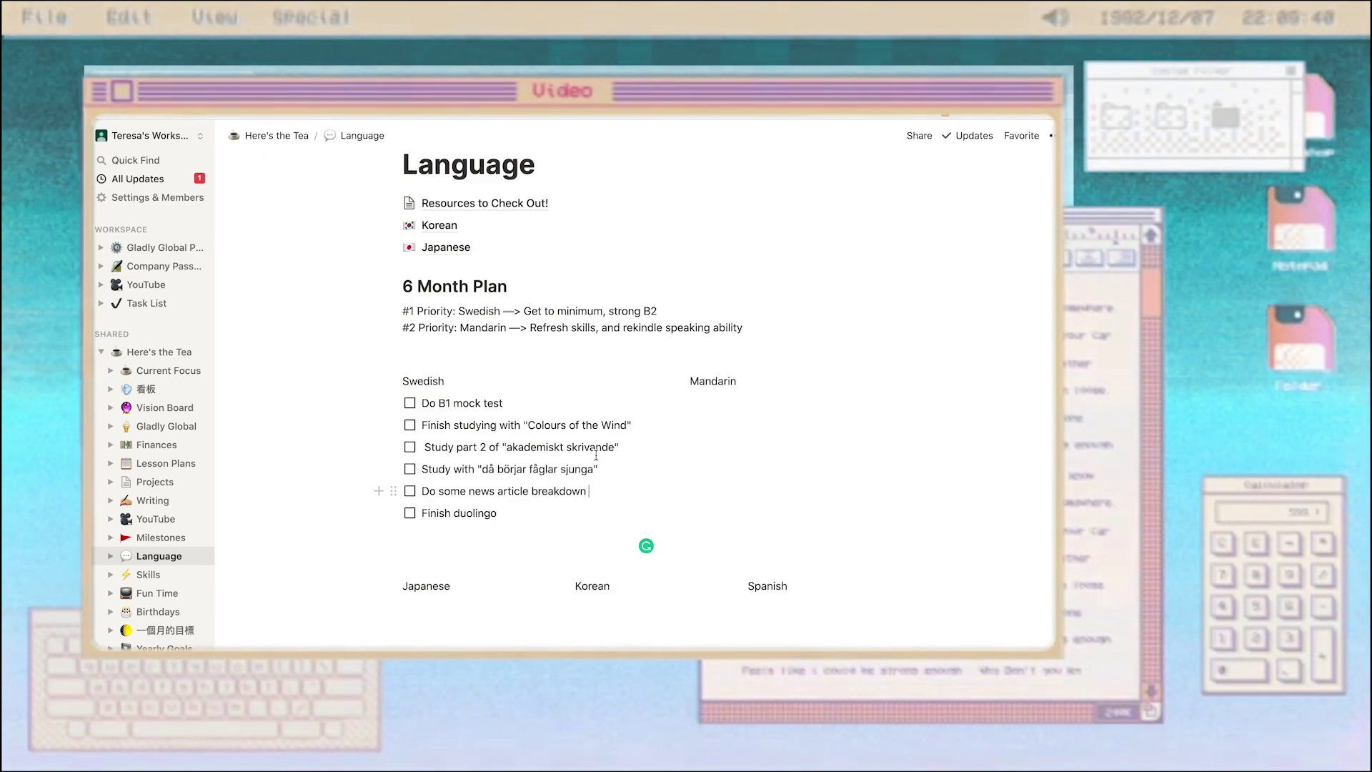
pyautogui.scroll(-1, 596, 455)
pyautogui.write('ge Floyd, #BLM mo')
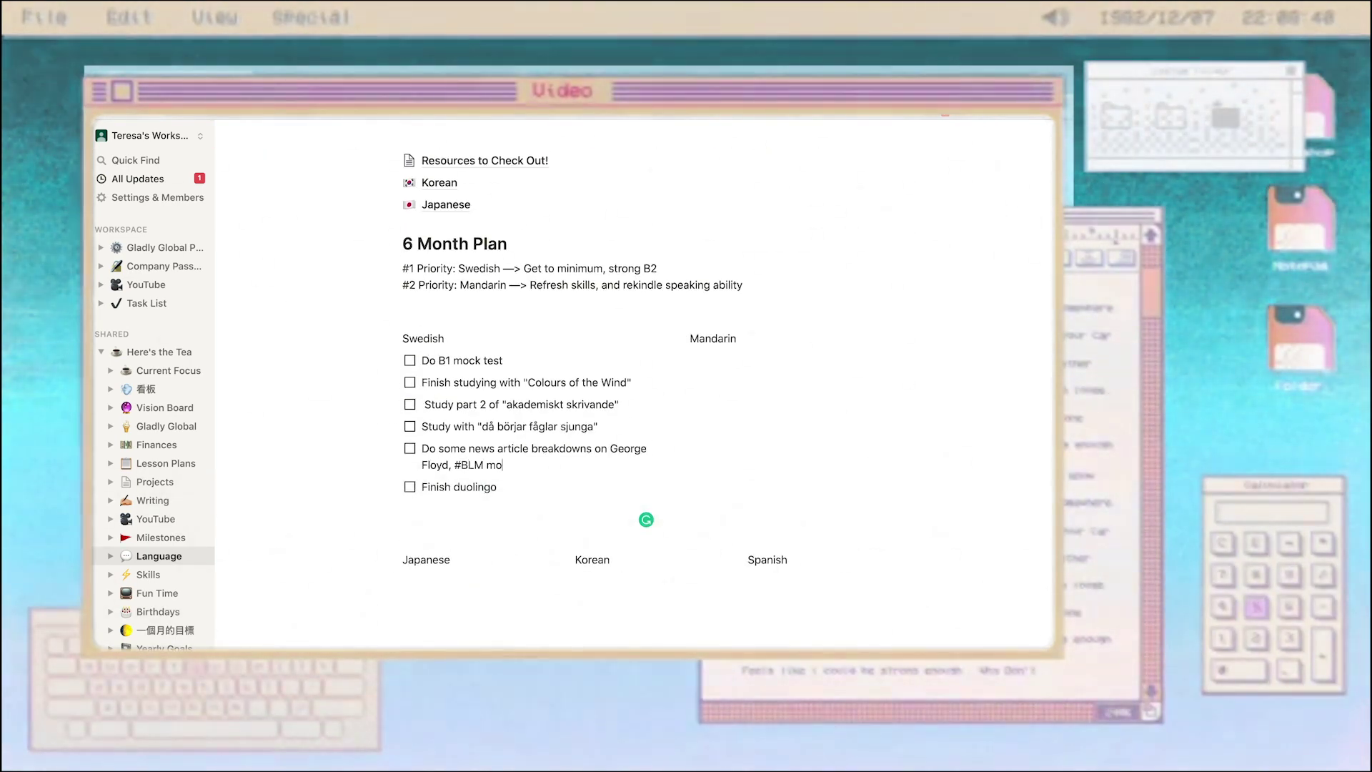
# Add the to-dos "Memorise vocabulary from Jiu Fen story" and "Complete chapter 1 & 2 in textbook" under Mandarin
pyautogui.write('/todo')
pyautogui.press('Return')
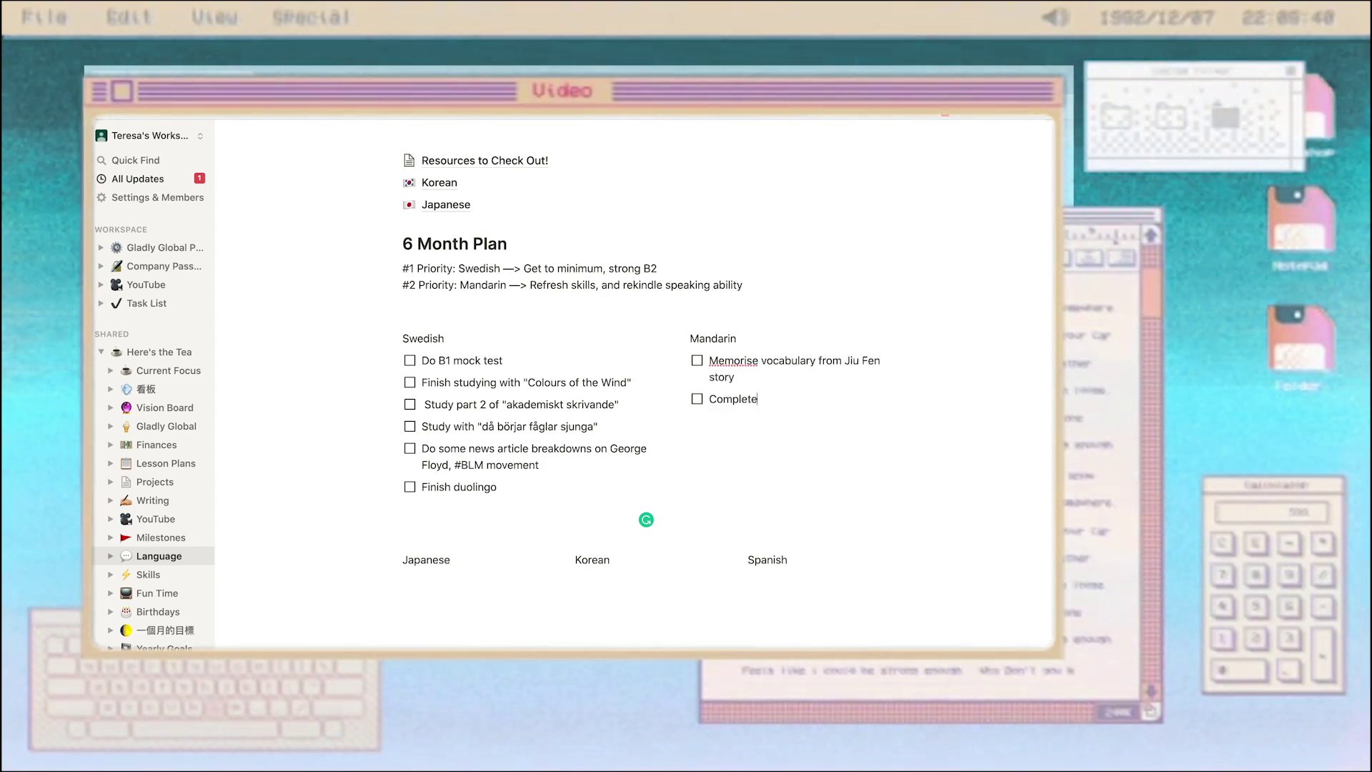
pyautogui.write('chapter 1 & 2 in textbook')
pyautogui.press('Return')
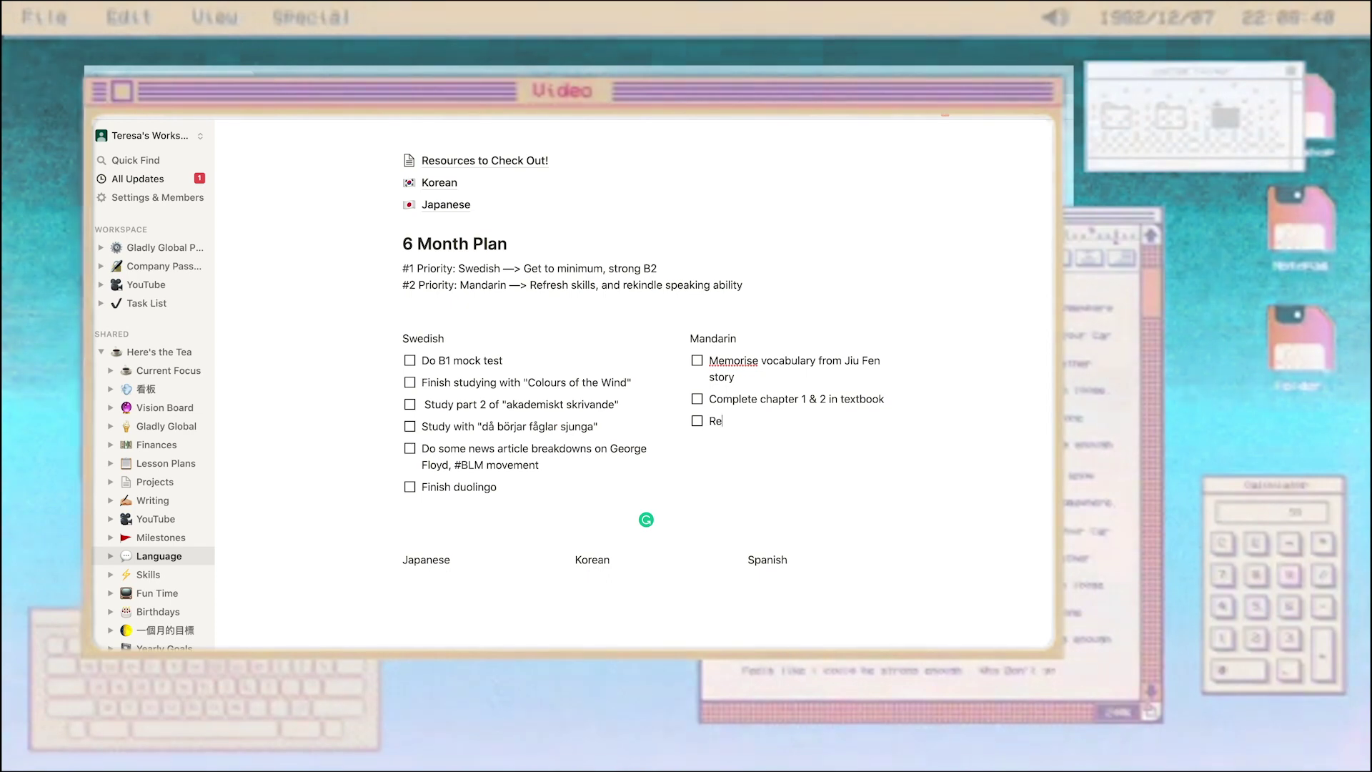
# Add the Mandarin to-dos "Rewatch 1 episode of 就是要你愛上我 and take detailed notes" and "Character practise for common words (traditional)"
pyautogui.write('Rewatch 1 episode of ')
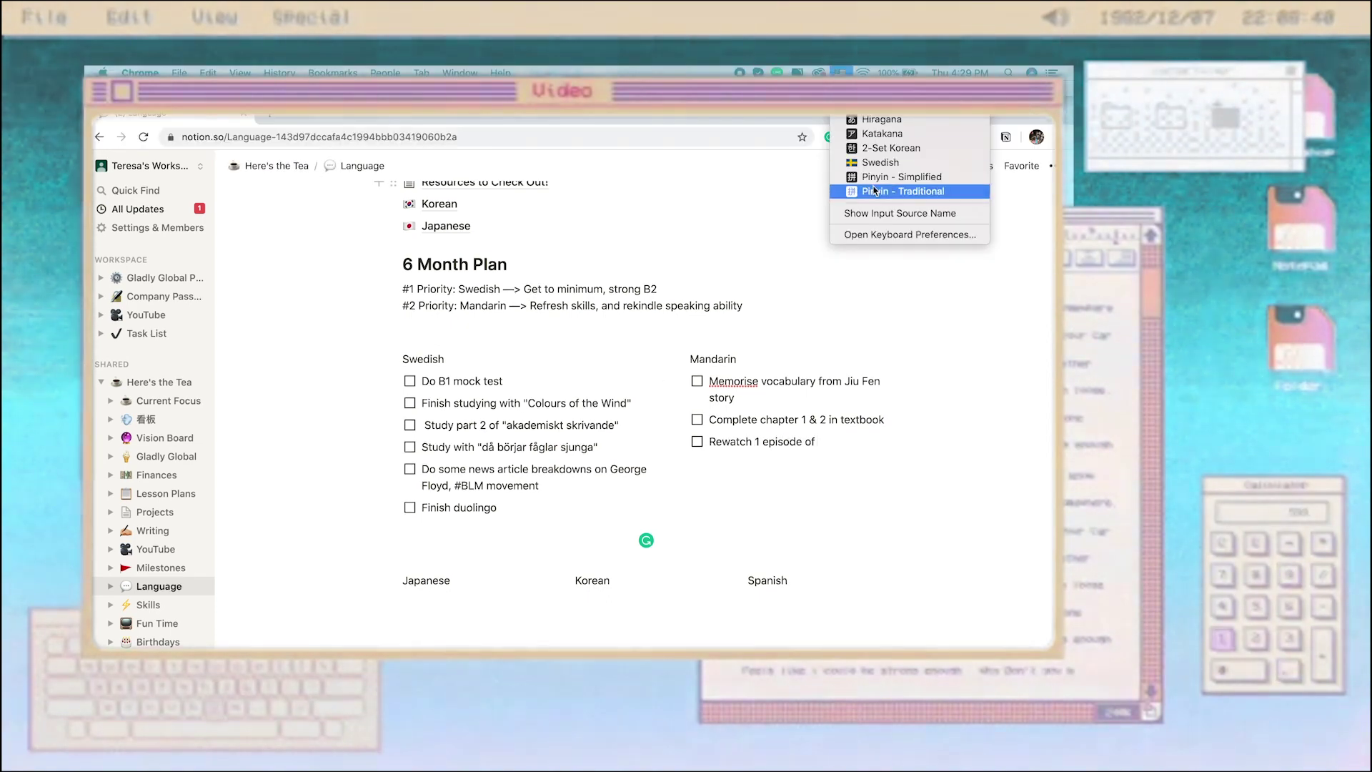
pyautogui.write('就是要你愛上我 and take detailed notes')
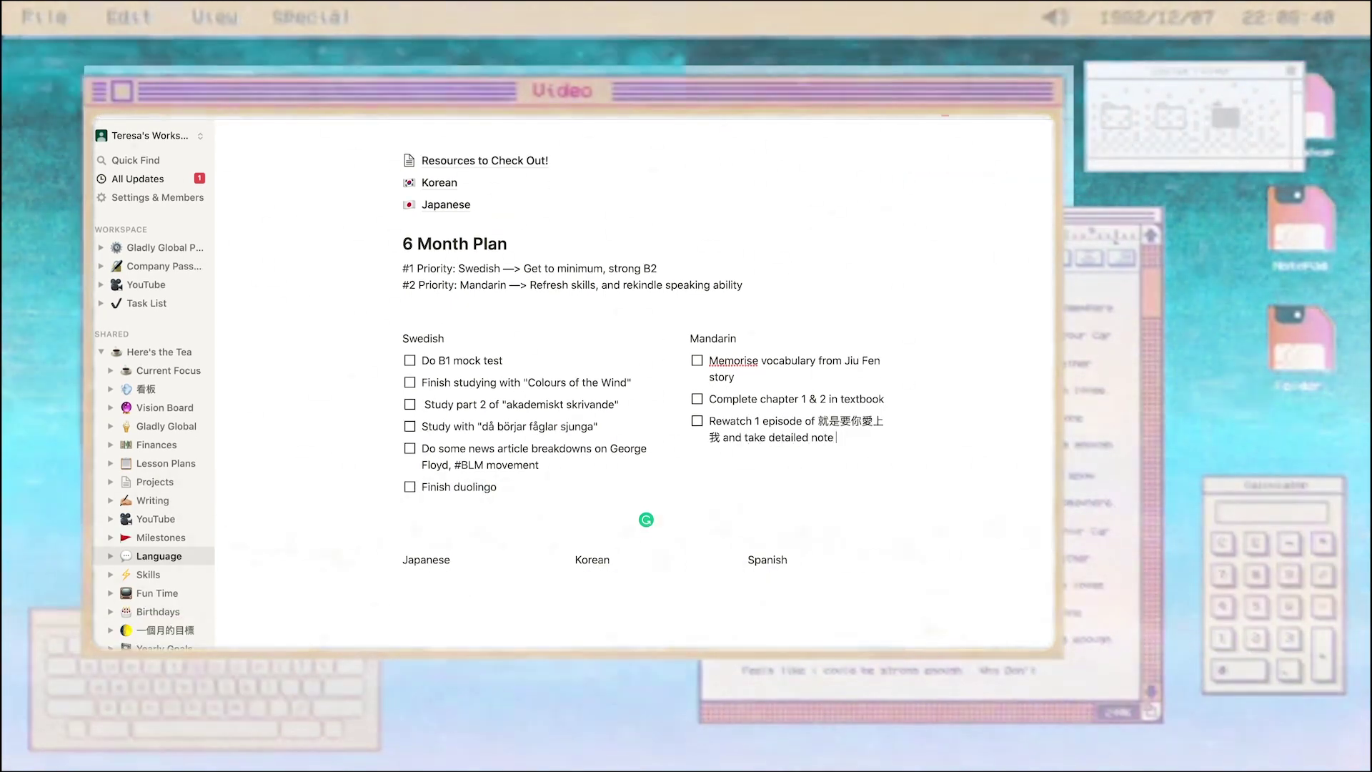
pyautogui.press('Return')
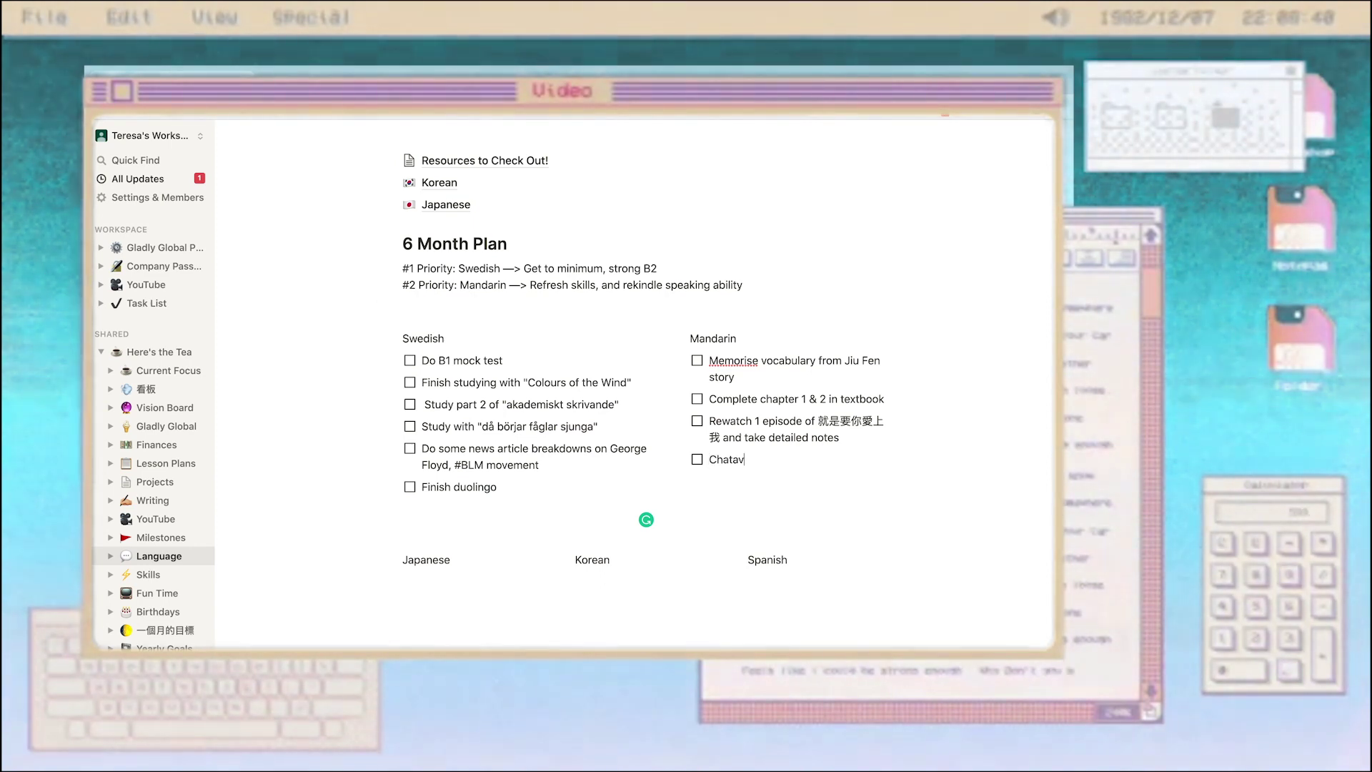
pyautogui.press('BackSpace')
pyautogui.write('raditional)')
pyautogui.scroll(-1, 436, 498)
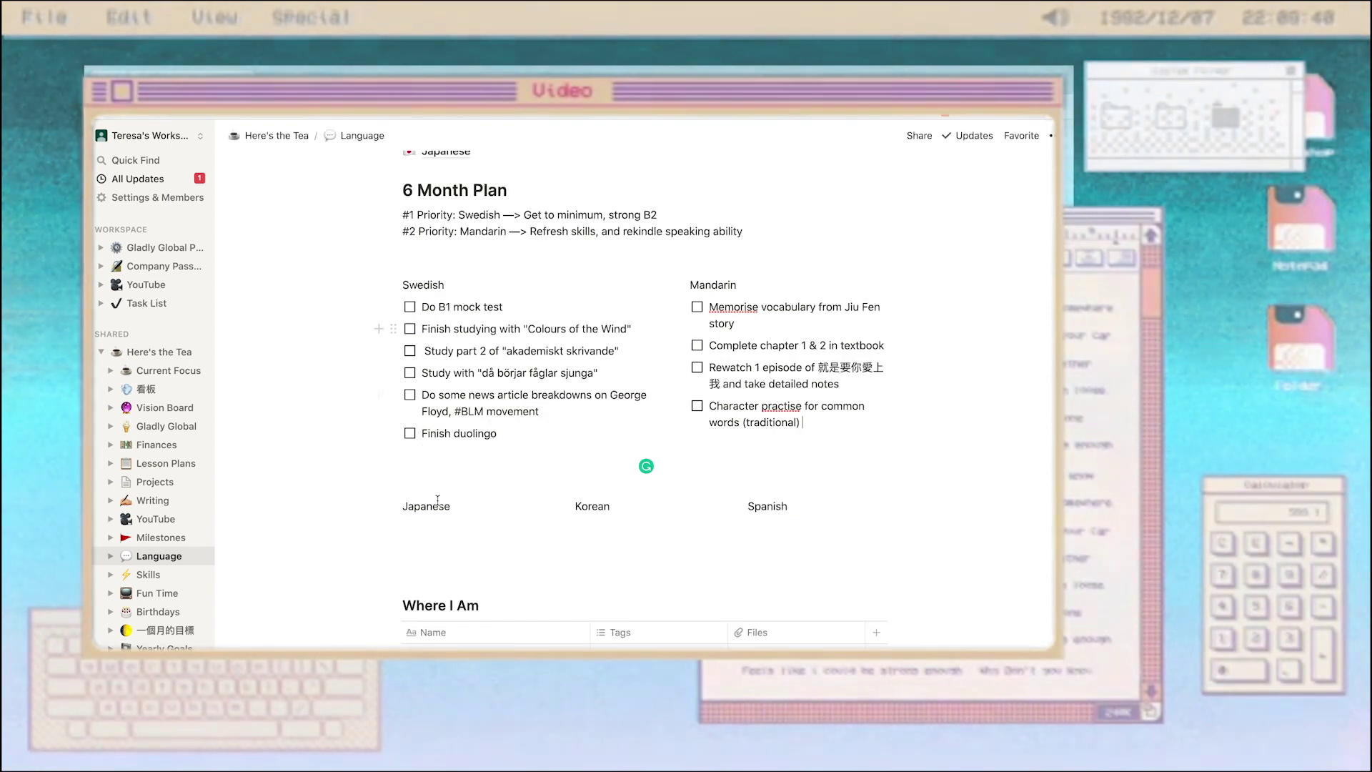
# Create the to-do "Instagram post breakdowns" directly under Japanese and an empty to-do under Korean
pyautogui.click(436, 528)
pyautogui.write('[]Instag')
pyautogui.write('stagram post breakdown')
pyautogui.click(593, 526)
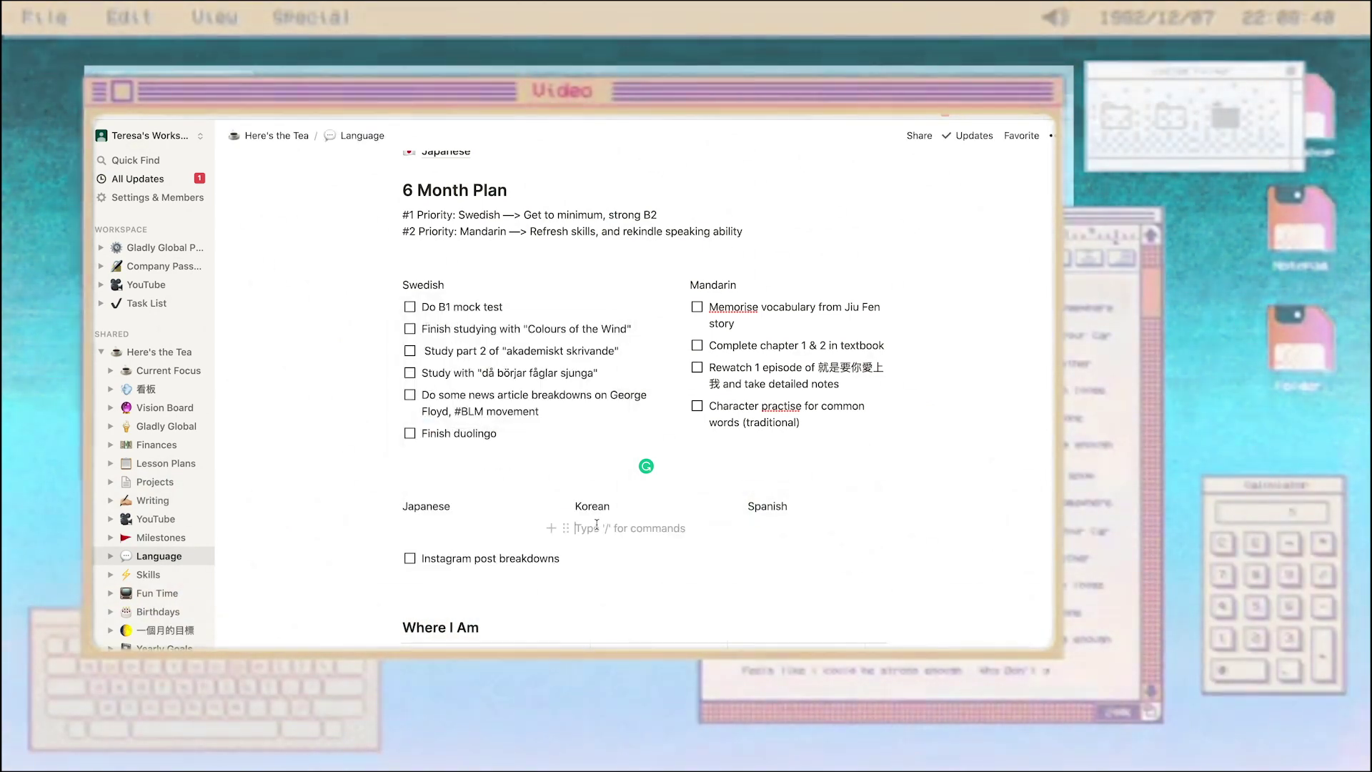
pyautogui.write('/to')
pyautogui.press('Return')
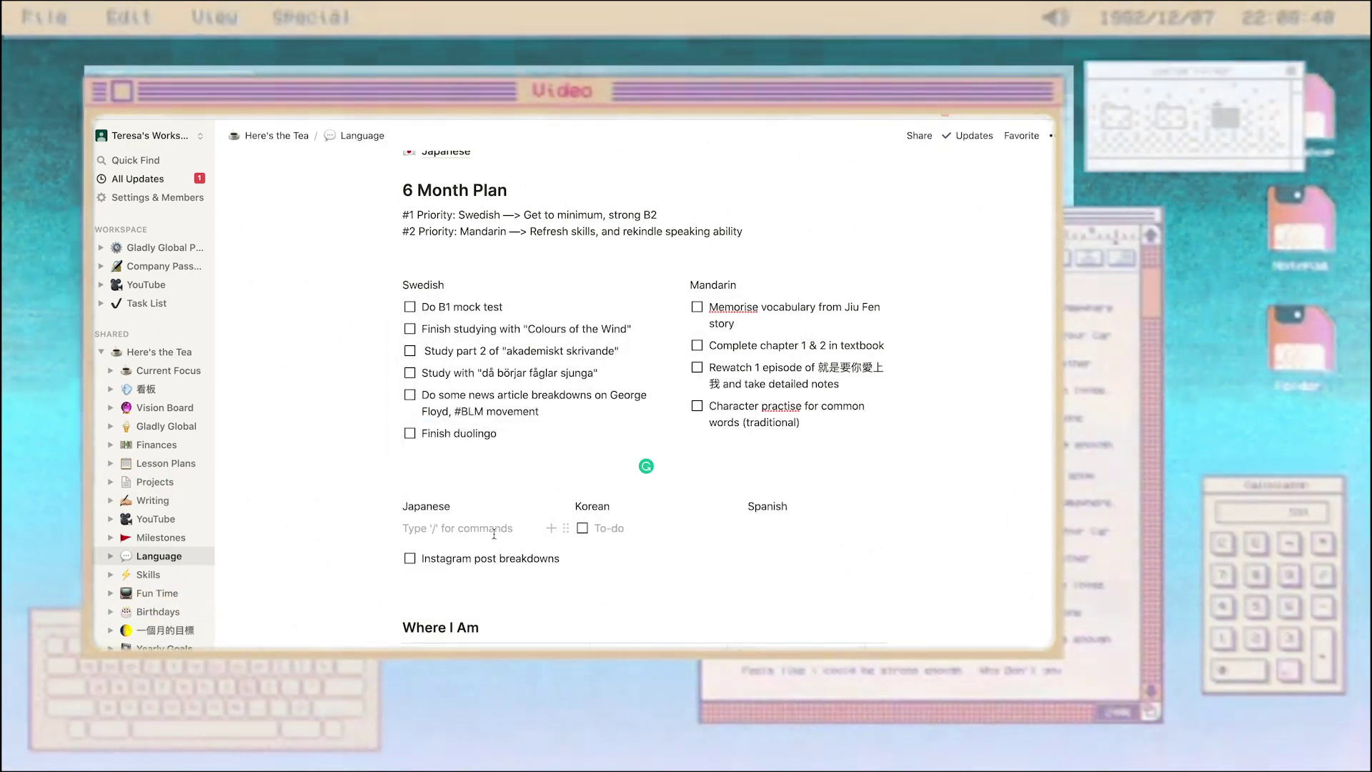
pyautogui.moveTo(393, 558); pyautogui.dragTo(404, 524)
# Enter "spend time with TOPIK vocabulary in quizlet" as the Korean to-do
pyautogui.click(608, 547)
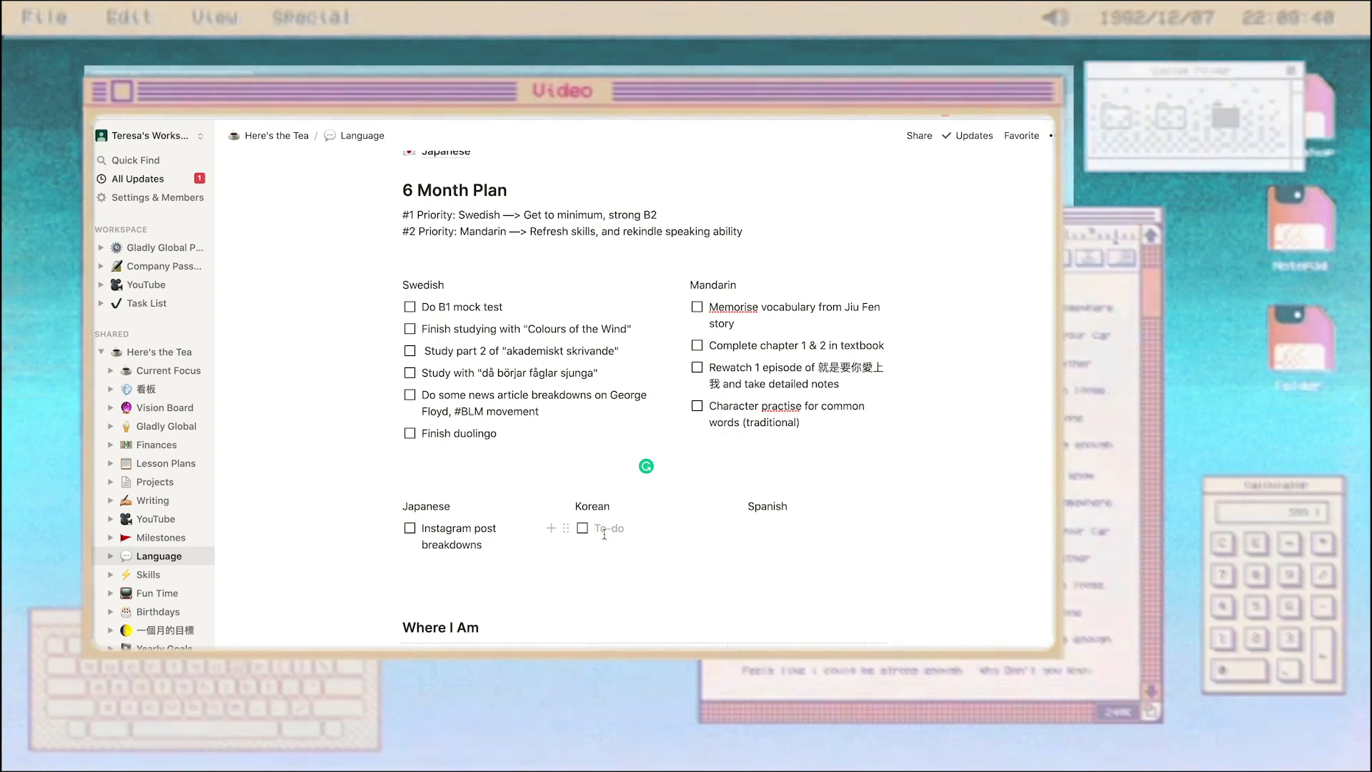
pyautogui.click(604, 530)
pyautogui.write('spend time with TOPIK vocabulary in quizlet')
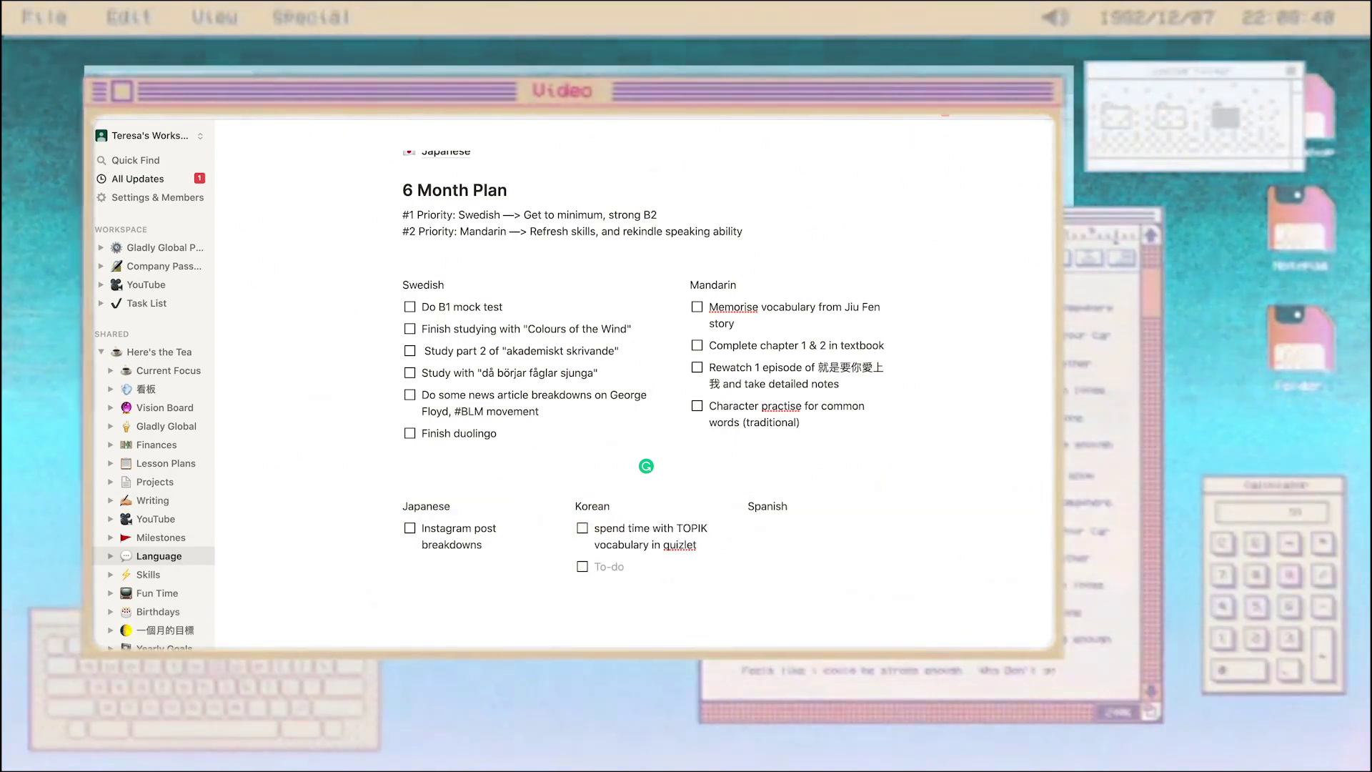
# Turn the Swedish label above its to-dos into a large Heading 1 with a blue background
pyautogui.scroll(3, 561, 400)
pyautogui.click(561, 401)
pyautogui.write('/blue')
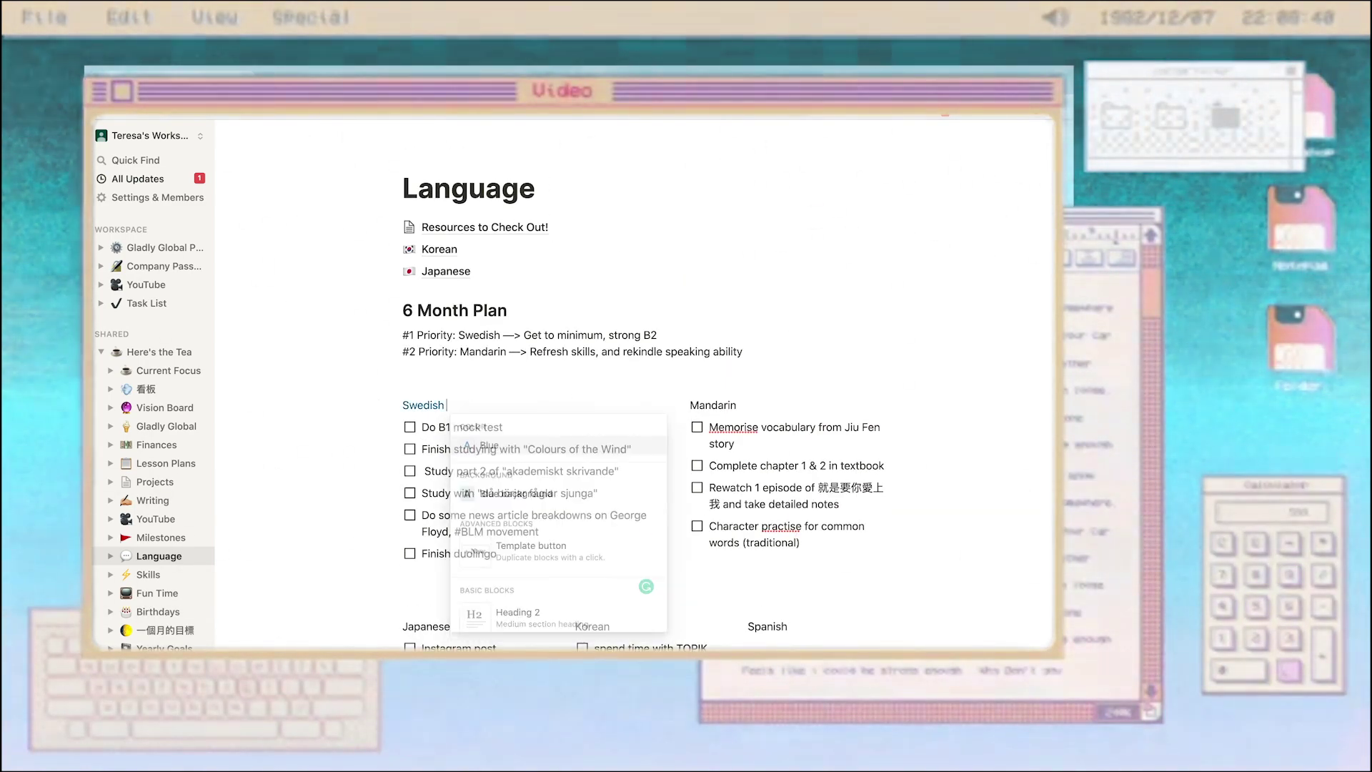
pyautogui.press('Down')
pyautogui.press('Return')
pyautogui.press('Return')
pyautogui.write('/h1')
pyautogui.press('Return')
pyautogui.press('BackSpace')
pyautogui.press('BackSpace')
pyautogui.doubleClick(423, 404)
pyautogui.click(393, 378)
pyautogui.click(393, 443)
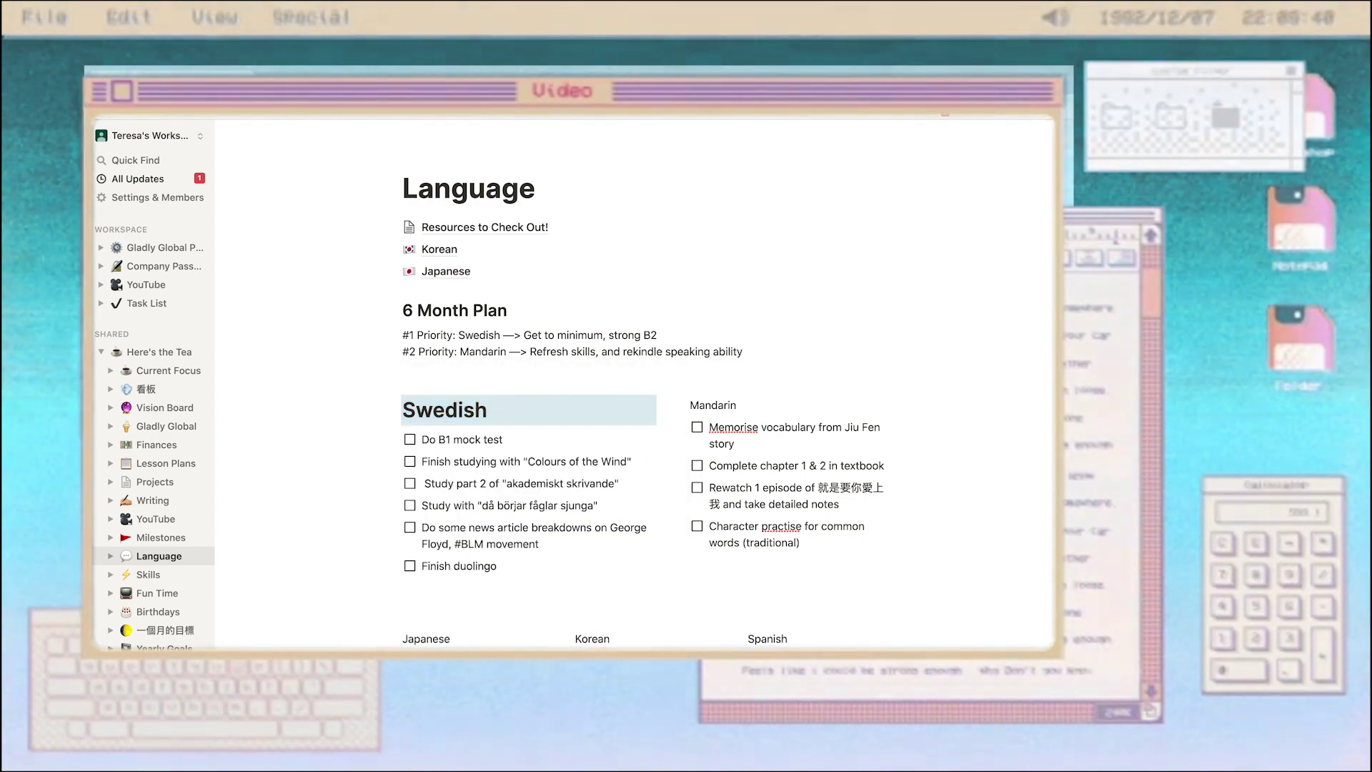
# Turn the Mandarin label into a large Heading 1 with a red background
pyautogui.doubleClick(713, 404)
pyautogui.click(673, 378)
pyautogui.click(679, 444)
pyautogui.write('/red')
pyautogui.press('Return')
pyautogui.press('BackSpace')
pyautogui.press('BackSpace')
pyautogui.press('BackSpace')
pyautogui.write('/red')
pyautogui.press('Down')
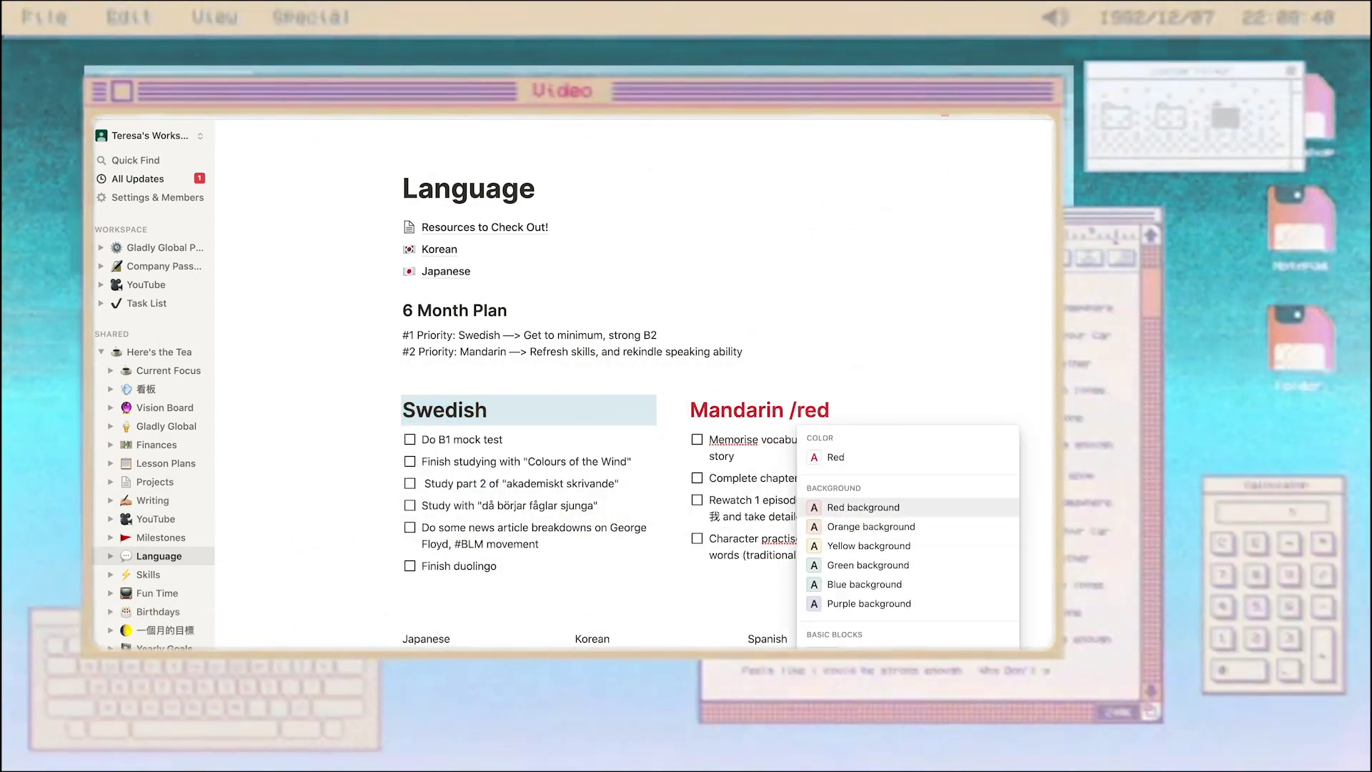
pyautogui.press('Return')
# Remove the empty line above the Swedish and Mandarin columns and insert a divider below the priority lines
pyautogui.scroll(-1, 658, 582)
pyautogui.scroll(2, 594, 418)
pyautogui.click(532, 251)
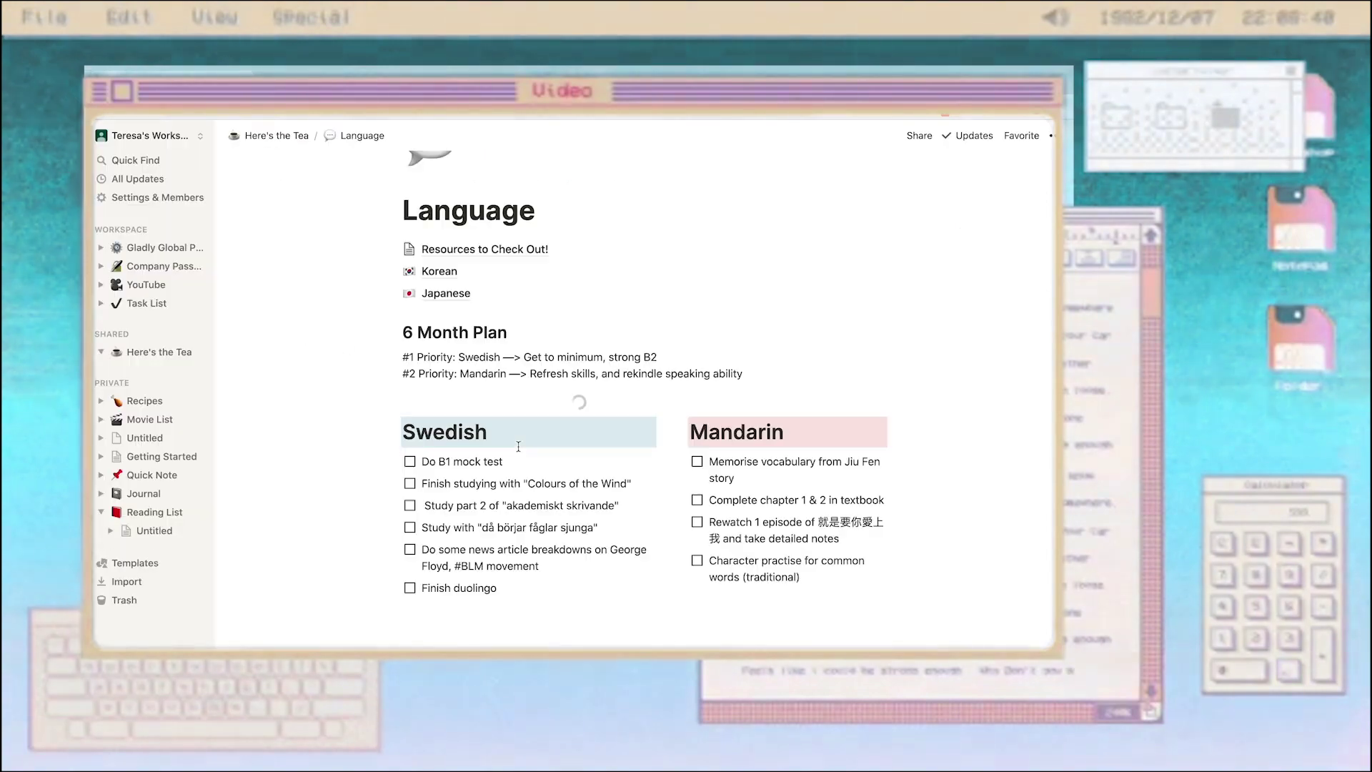
pyautogui.scroll(-5, 467, 475)
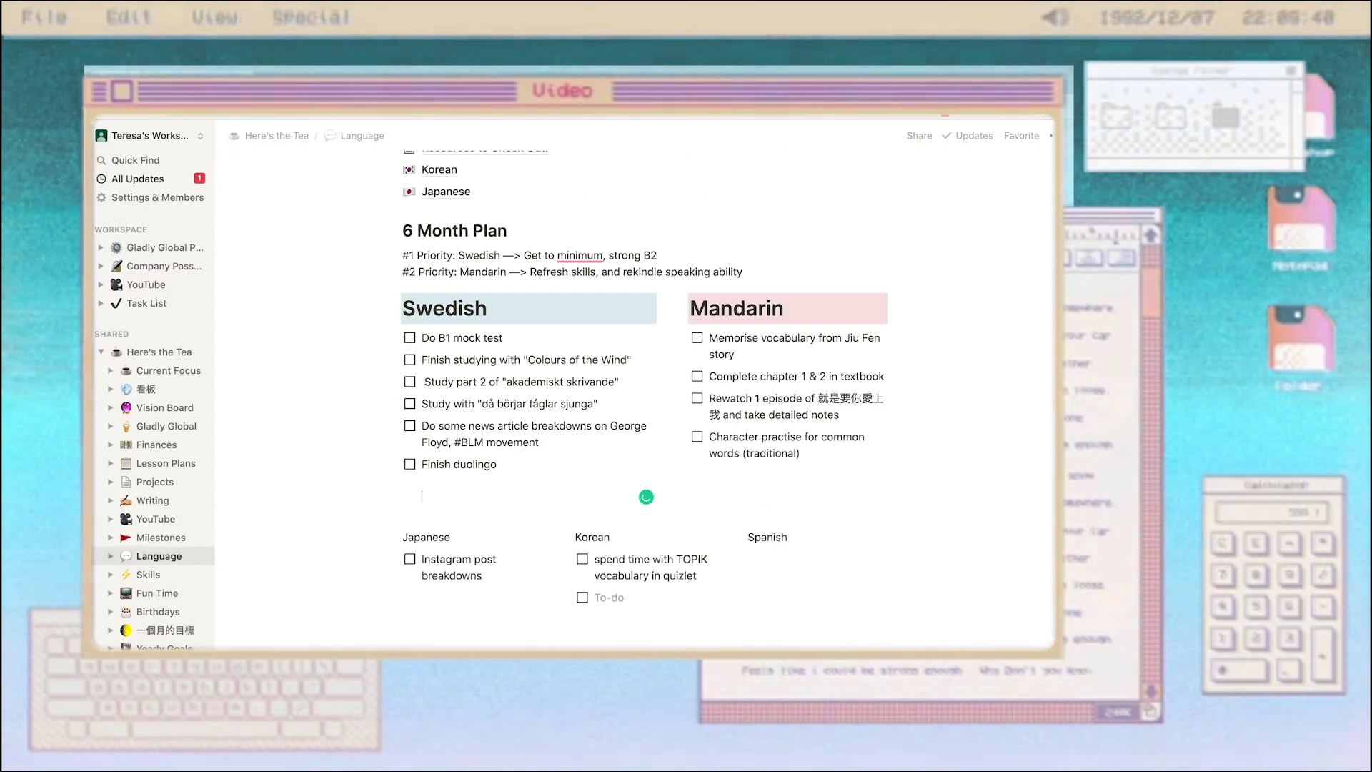
pyautogui.scroll(5, 467, 475)
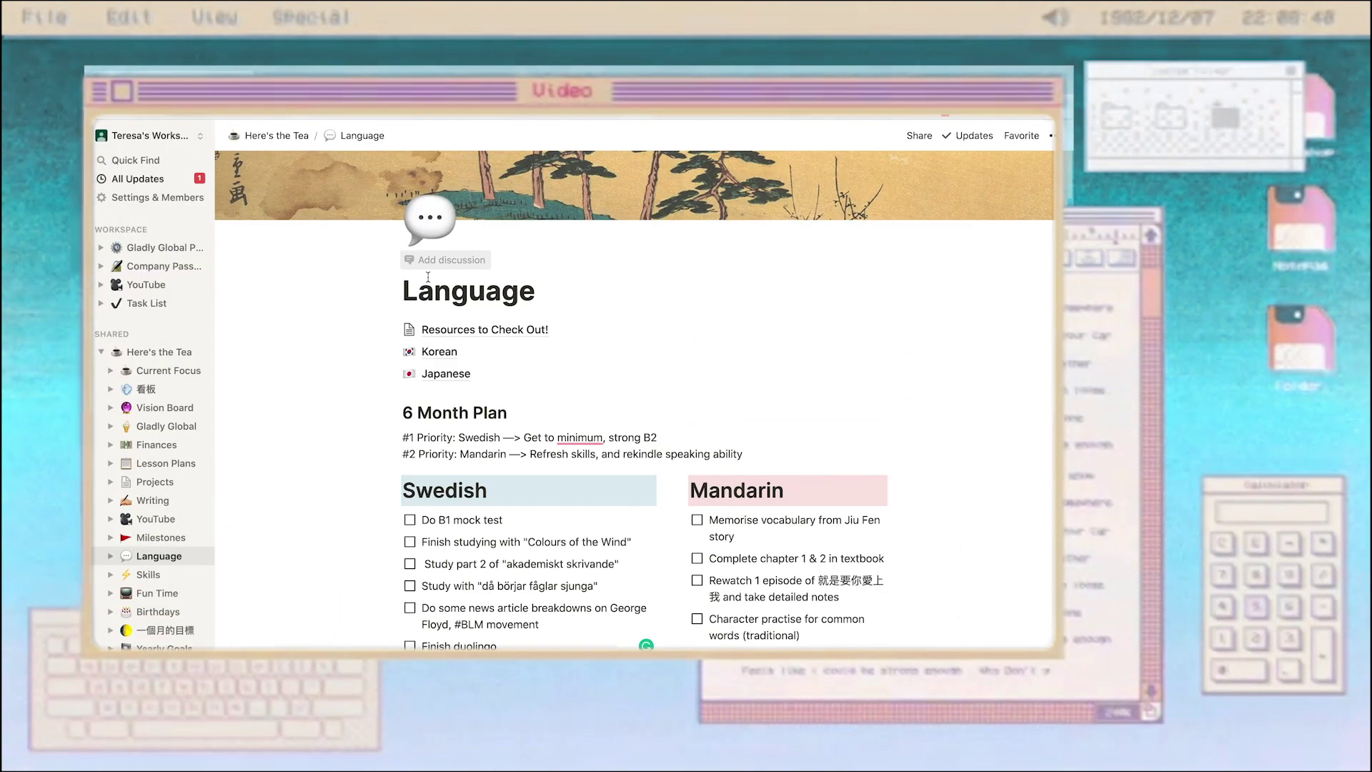
pyautogui.scroll(-2, 386, 372)
pyautogui.click(743, 386)
pyautogui.press('Return')
pyautogui.press('Return')
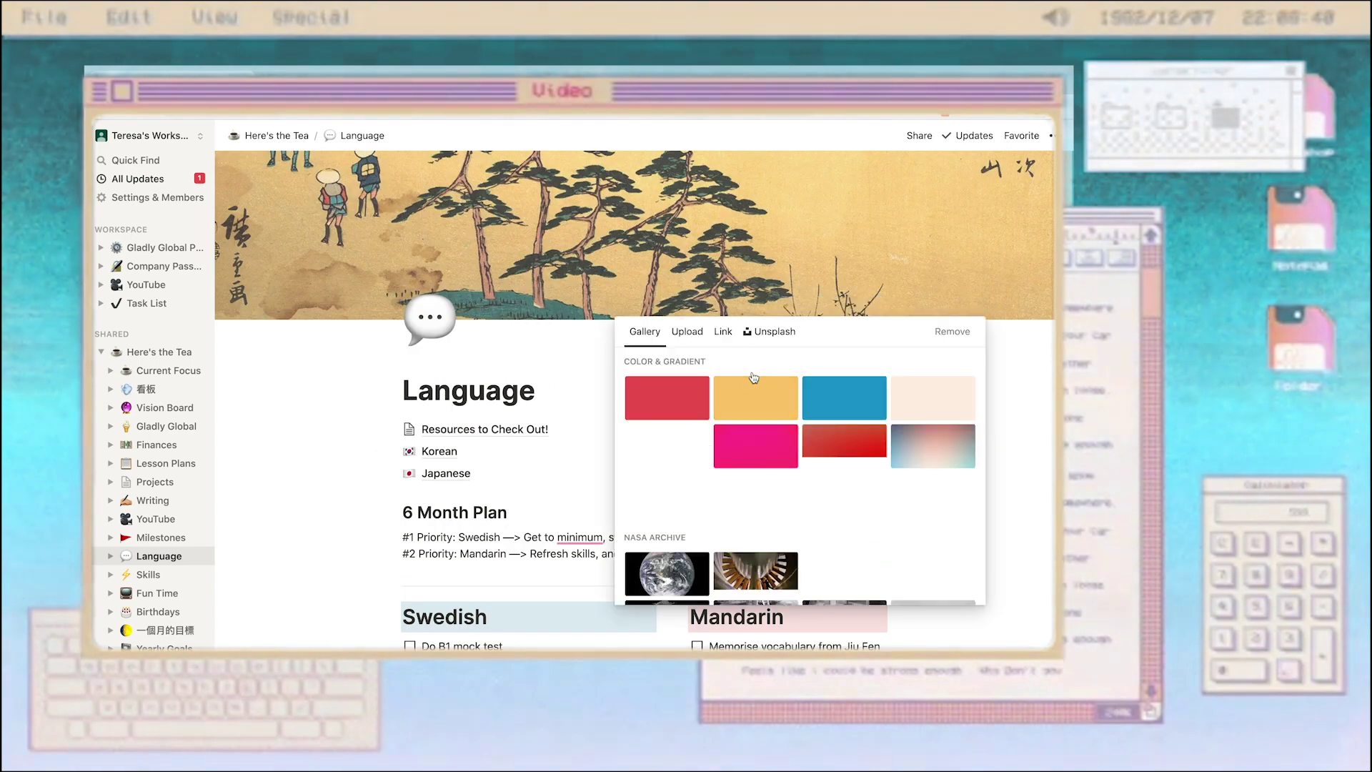
# Replace the page cover with the Unsplash photo of an airplane wing seen through a window
pyautogui.scroll(-10, 754, 429)
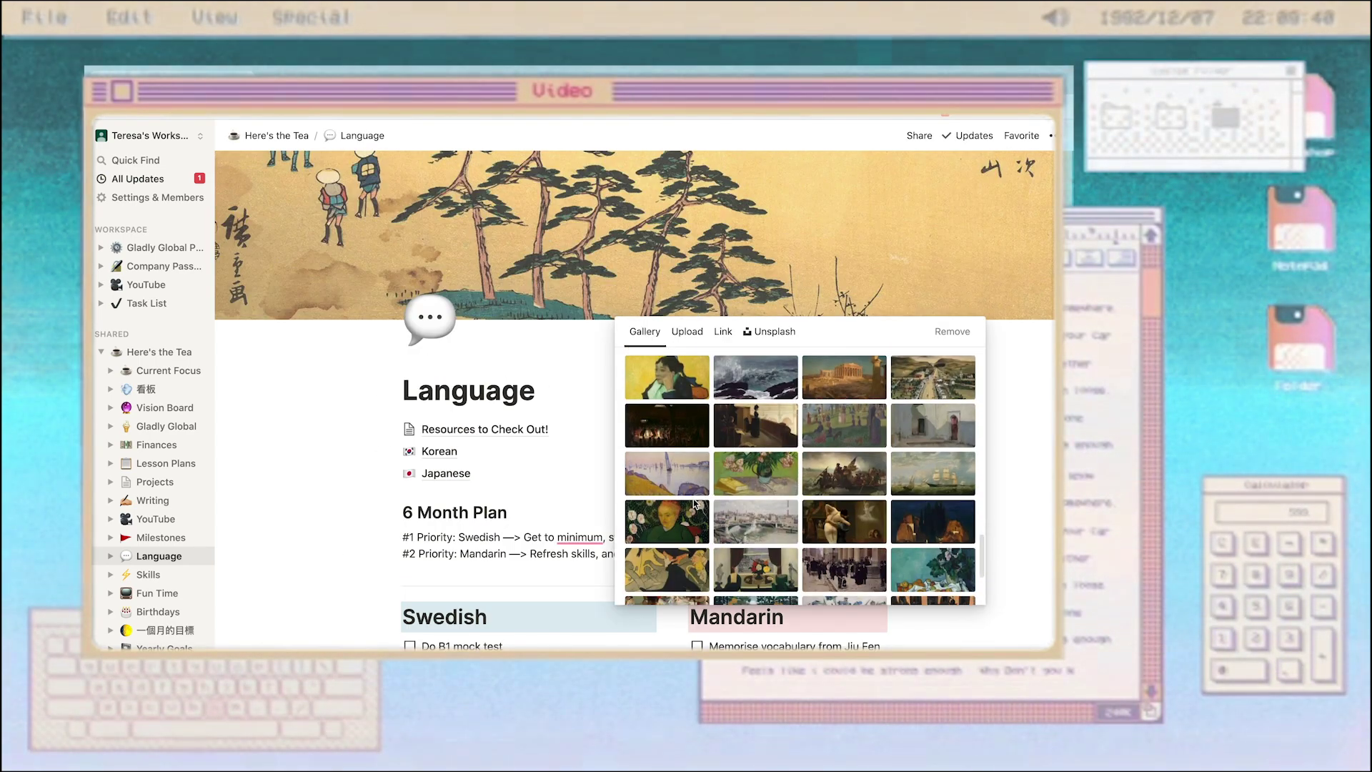
pyautogui.click(770, 331)
pyautogui.click(928, 471)
pyautogui.scroll(-10, 928, 472)
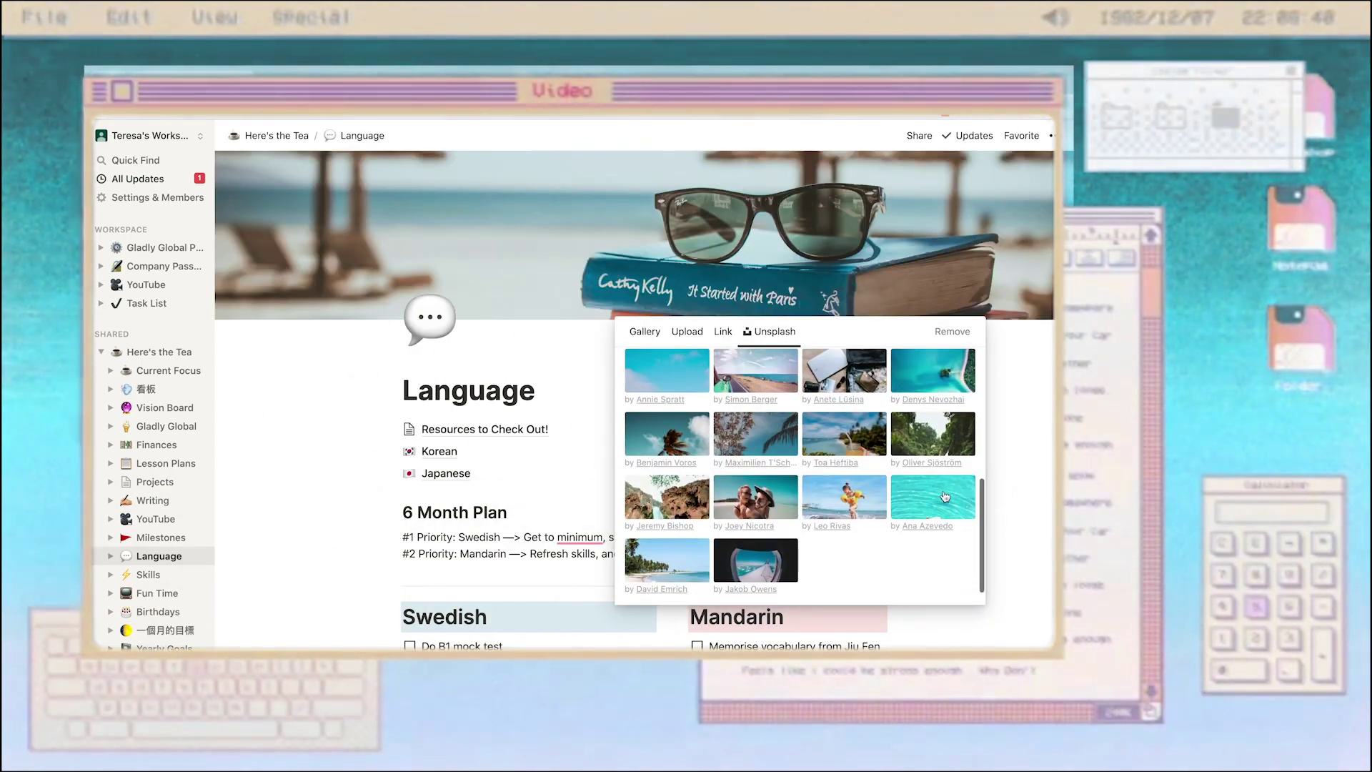
pyautogui.click(756, 545)
pyautogui.click(1010, 358)
# Insert an image block on a new line below the Japanese page link
pyautogui.scroll(-4, 1011, 358)
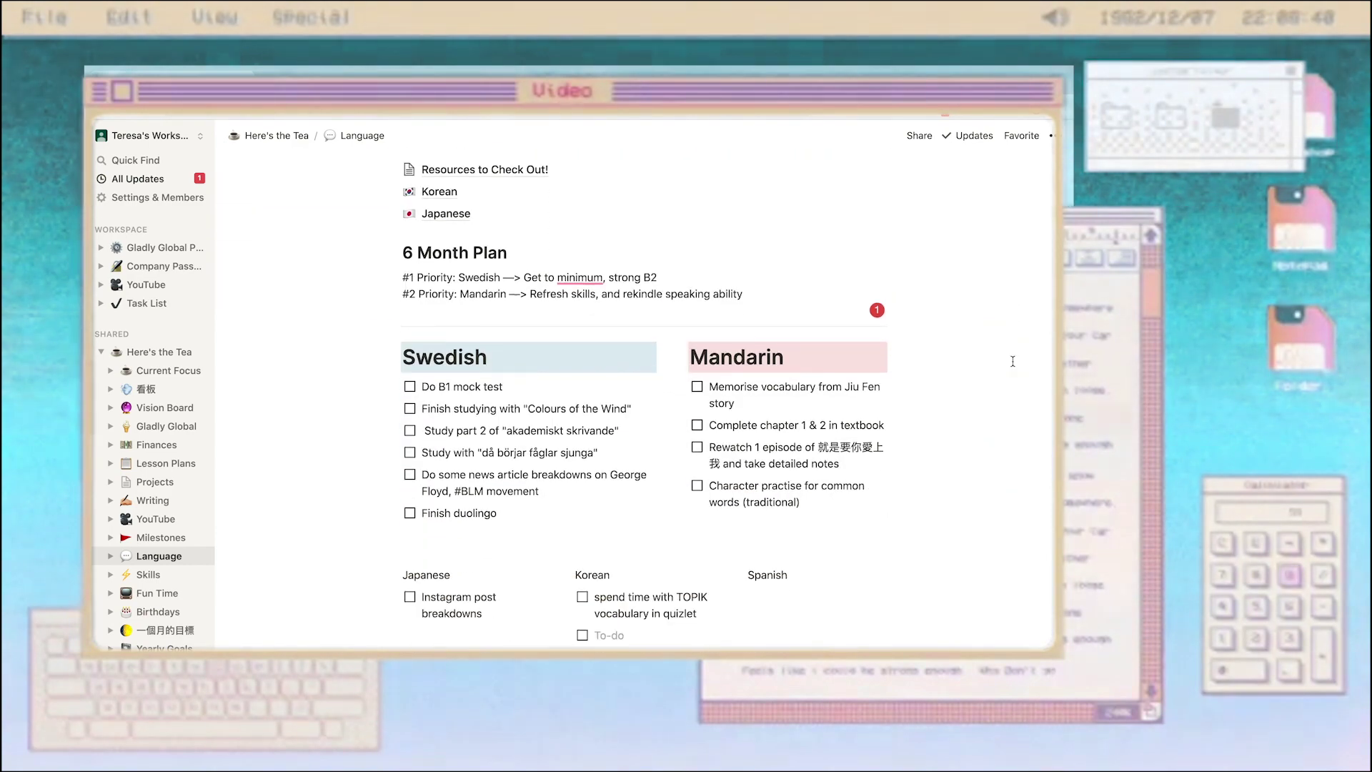
pyautogui.scroll(2, 1011, 358)
pyautogui.press('Return')
pyautogui.write('/')
pyautogui.scroll(-8, 483, 527)
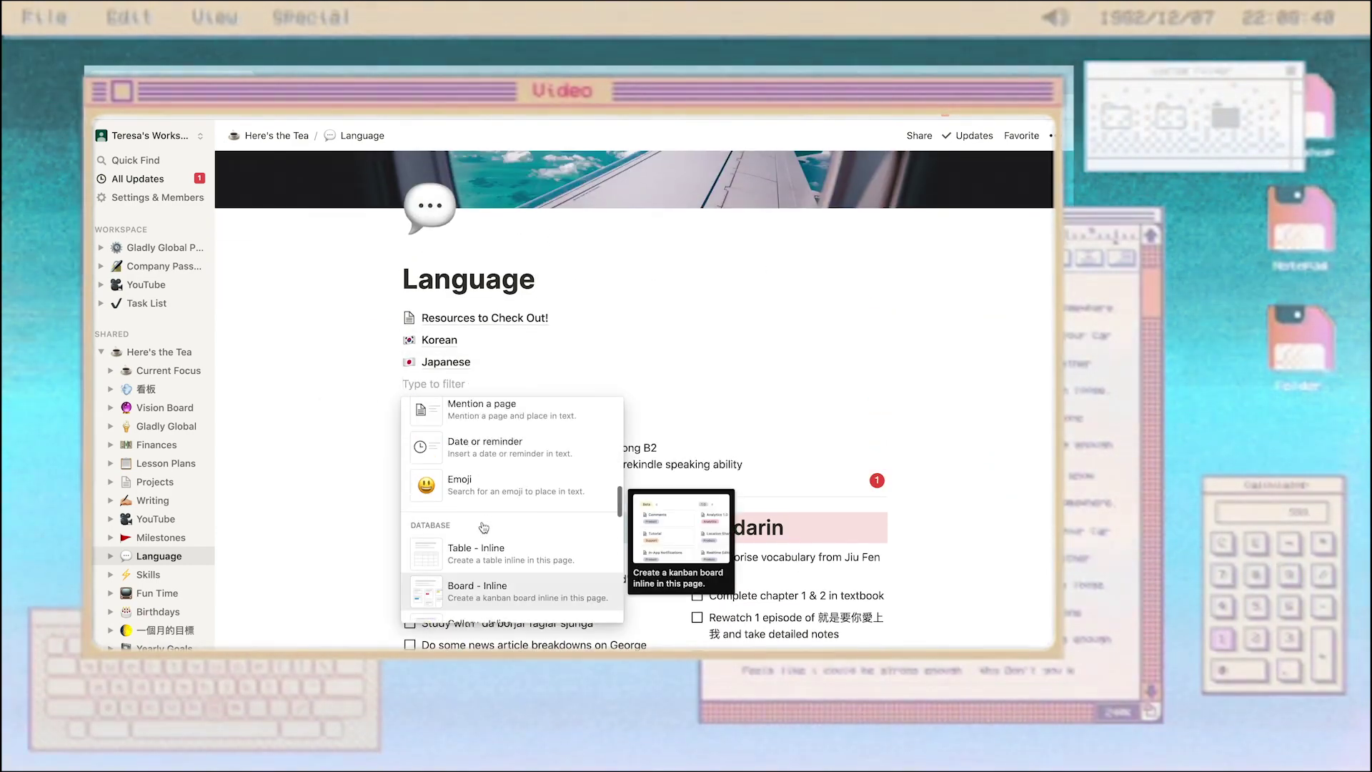
pyautogui.scroll(5, 484, 528)
pyautogui.scroll(-8, 483, 527)
pyautogui.scroll(-3, 483, 527)
pyautogui.click(483, 527)
# Search Unsplash for "plant" and fill the image block with the photo of potted succulents
pyautogui.click(601, 422)
pyautogui.write('plant')
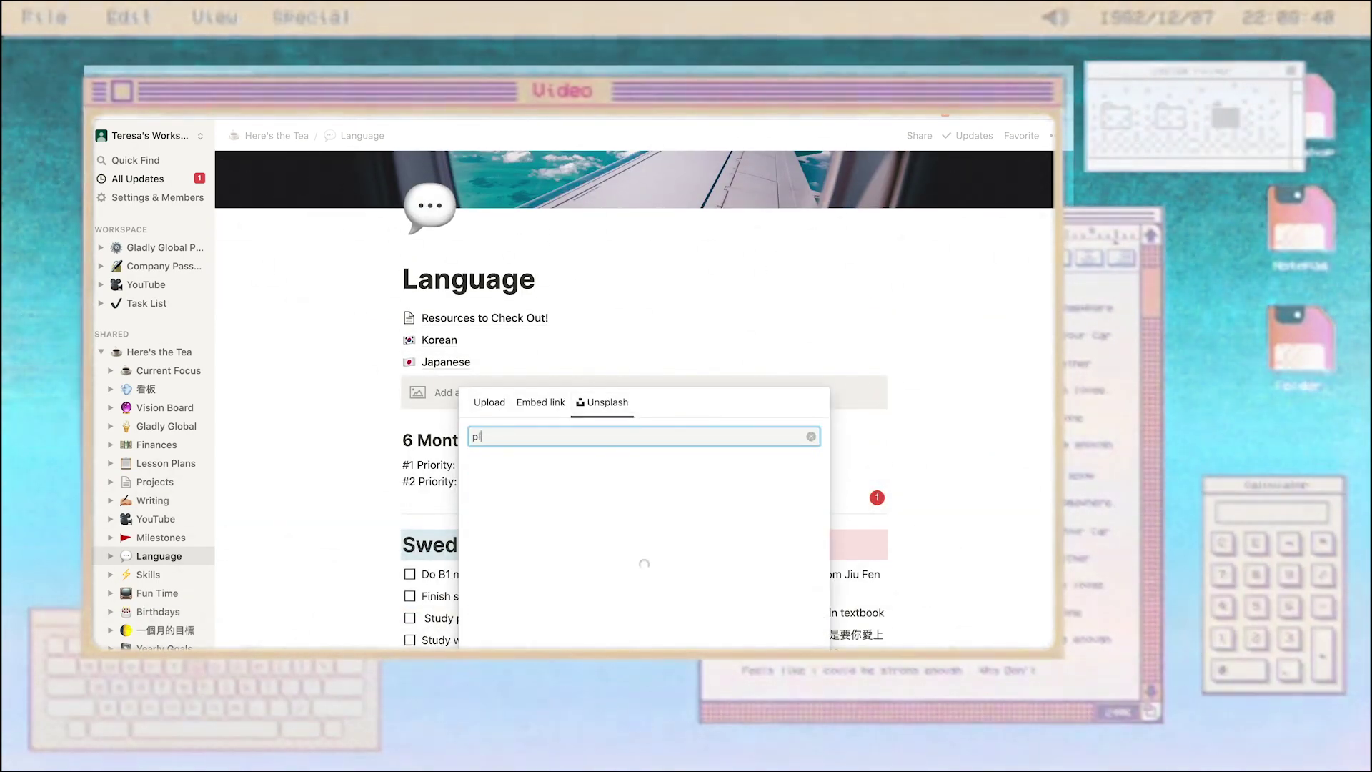
pyautogui.scroll(-3, 583, 585)
pyautogui.click(583, 586)
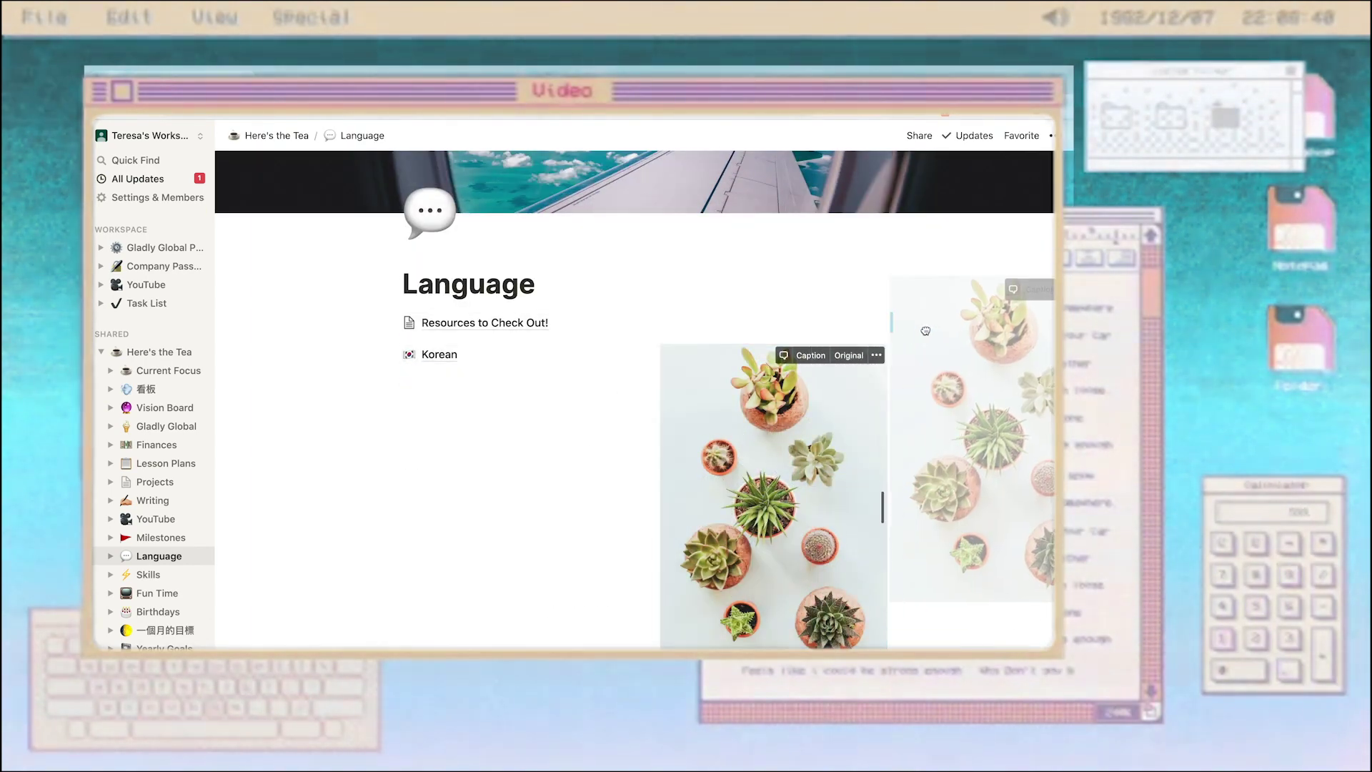
# Place the succulents photo in a column to the right of the page links, with Japanese directly under Korean
pyautogui.click(877, 354)
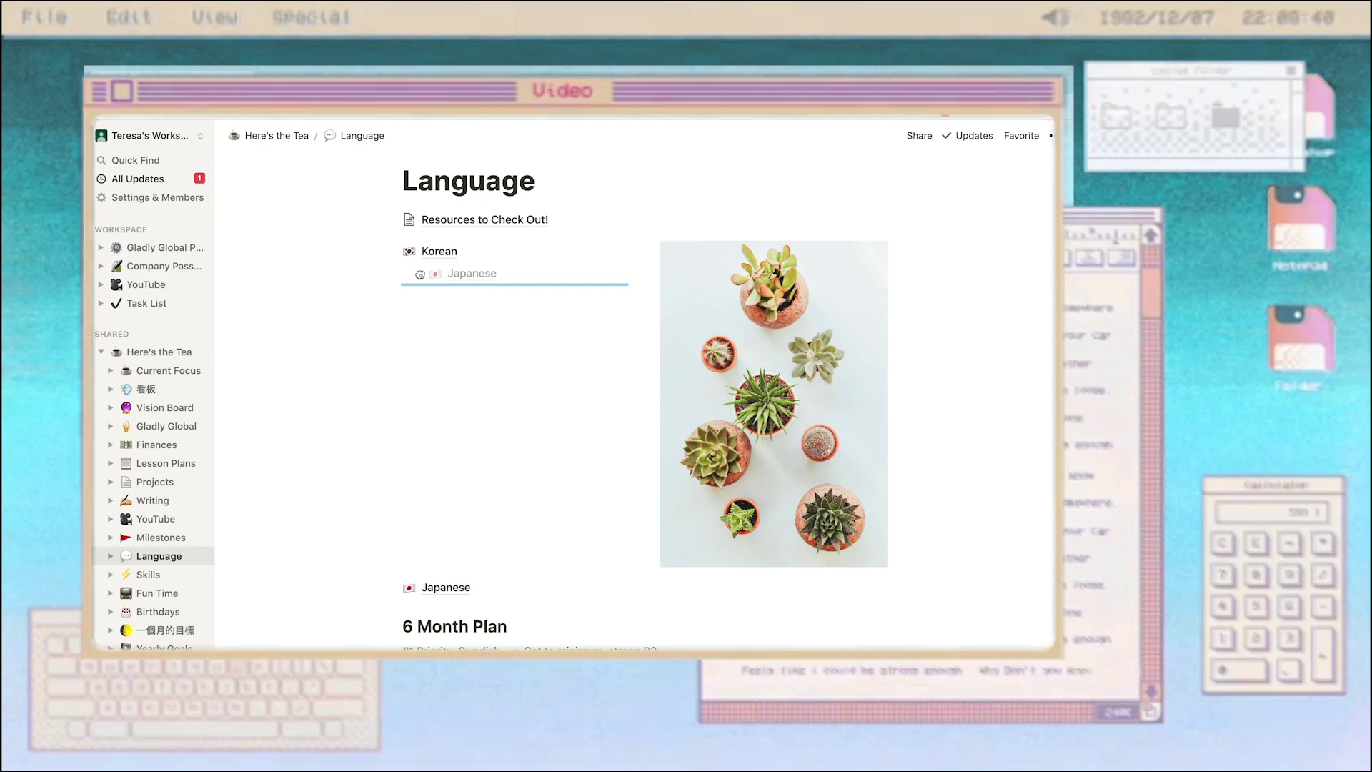
pyautogui.moveTo(420, 274); pyautogui.dragTo(400, 230)
pyautogui.moveTo(648, 271); pyautogui.dragTo(886, 220)
# Move the 6 Month Plan heading and priority lines under the page links, in the column beside the photo
pyautogui.moveTo(392, 565); pyautogui.dragTo(410, 250)
pyautogui.scroll(-1, 395, 557)
pyautogui.moveTo(392, 541); pyautogui.dragTo(414, 286)
pyautogui.click(422, 401)
pyautogui.scroll(3, 422, 433)
pyautogui.moveTo(649, 346); pyautogui.dragTo(886, 350)
pyautogui.scroll(-1, 962, 444)
pyautogui.scroll(1, 963, 444)
pyautogui.scroll(-1, 963, 444)
# List study days below the priorities: S —> Swedish, M —> Korean, T —> Swedish, W —> Swedish, F —> Mandarin, S —> Mandarin/Swedish
pyautogui.click(439, 475)
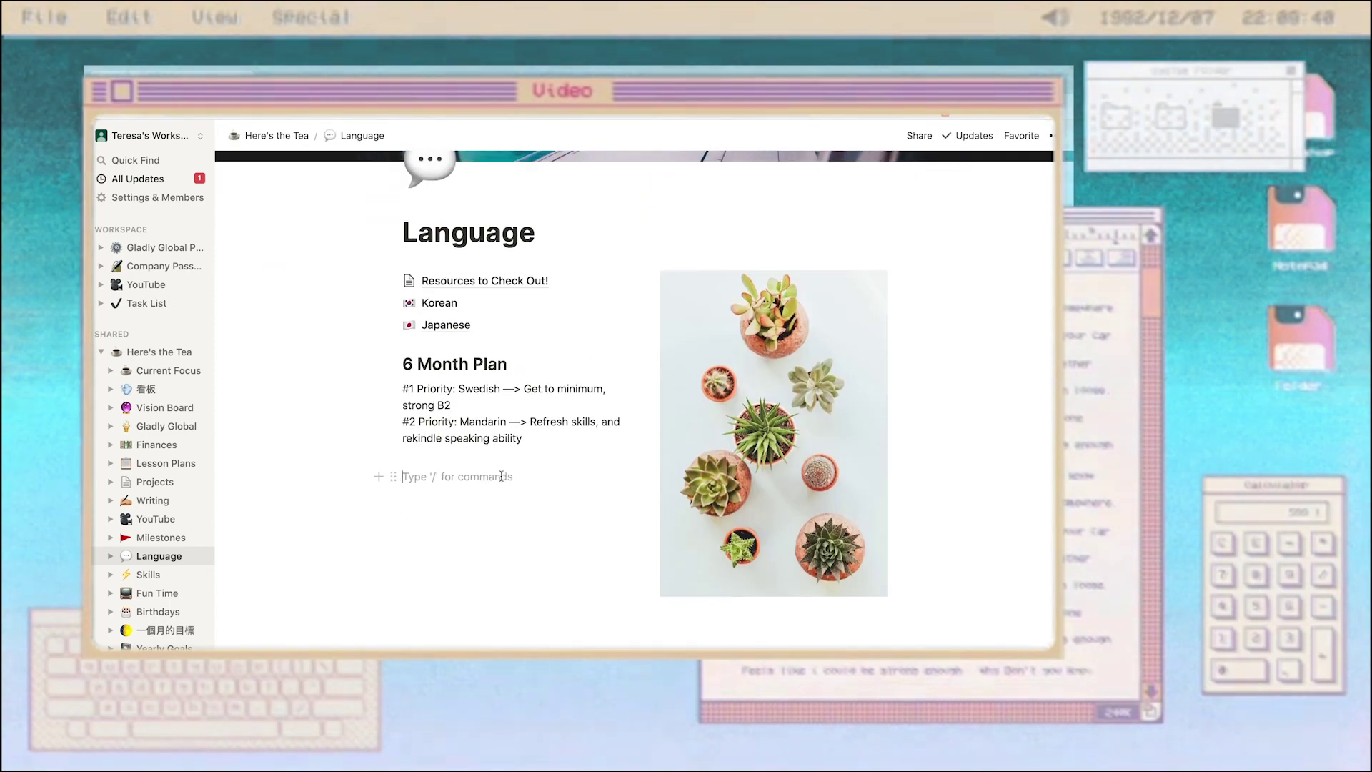
pyautogui.write('M T W F S S')
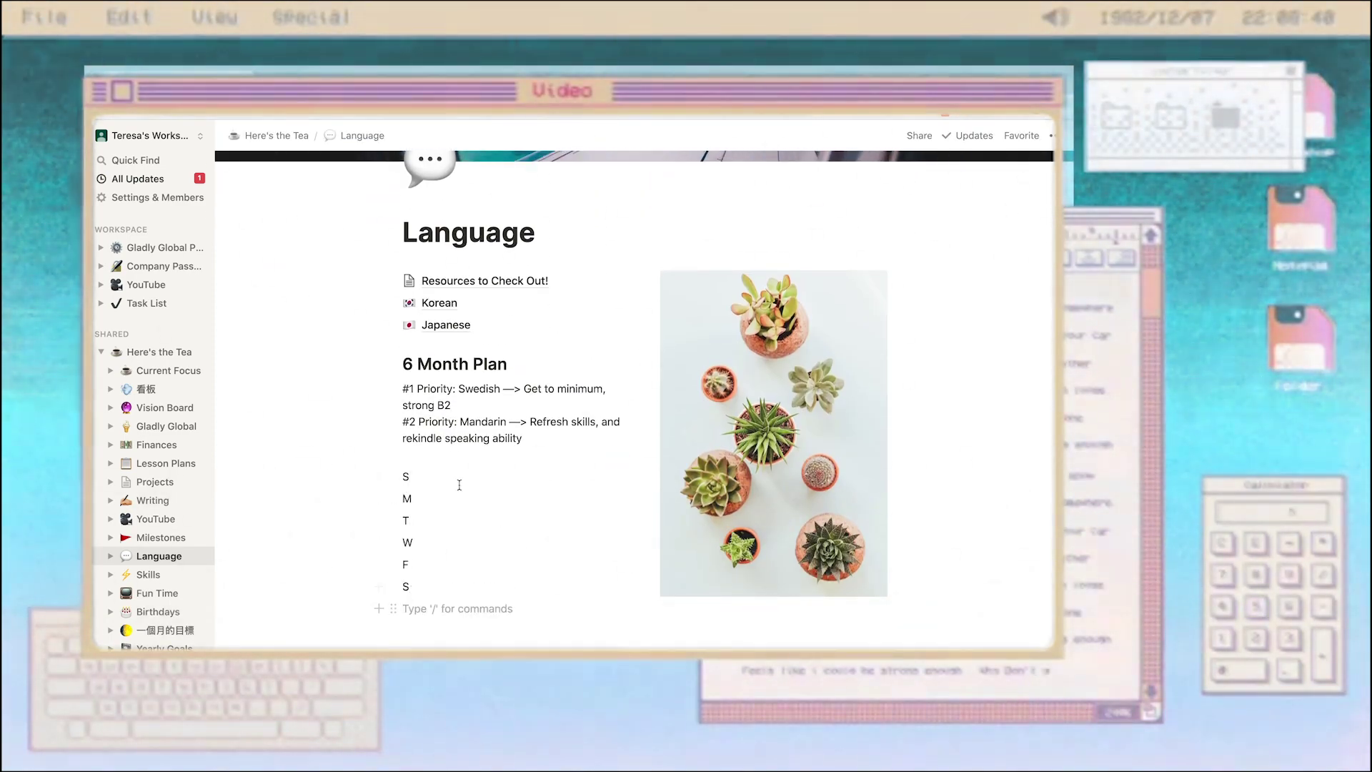
pyautogui.press('BackSpace')
pyautogui.write('> Swe')
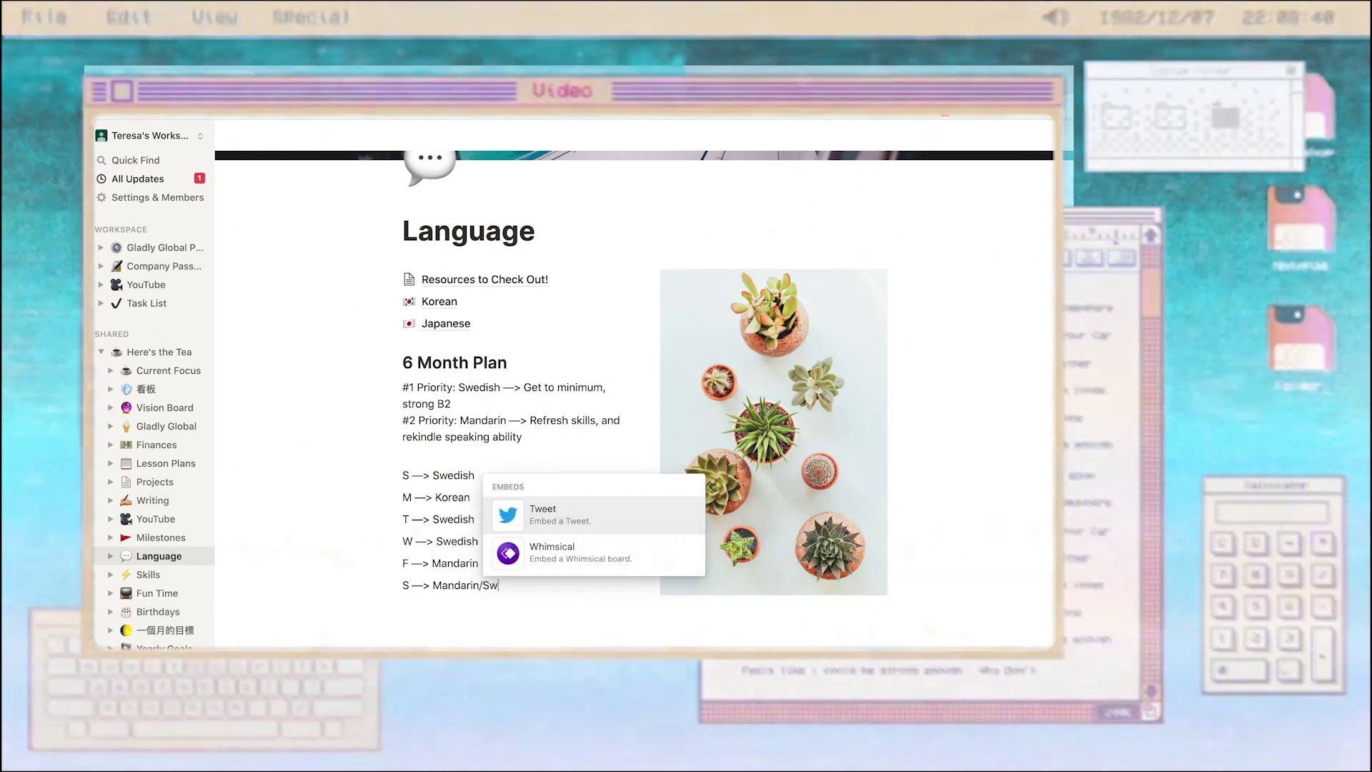
# Add the line "TH —> ?" after Wednesday and extend the first S line to "Swedish / Mandarin"
pyautogui.click(478, 541)
pyautogui.press('Return')
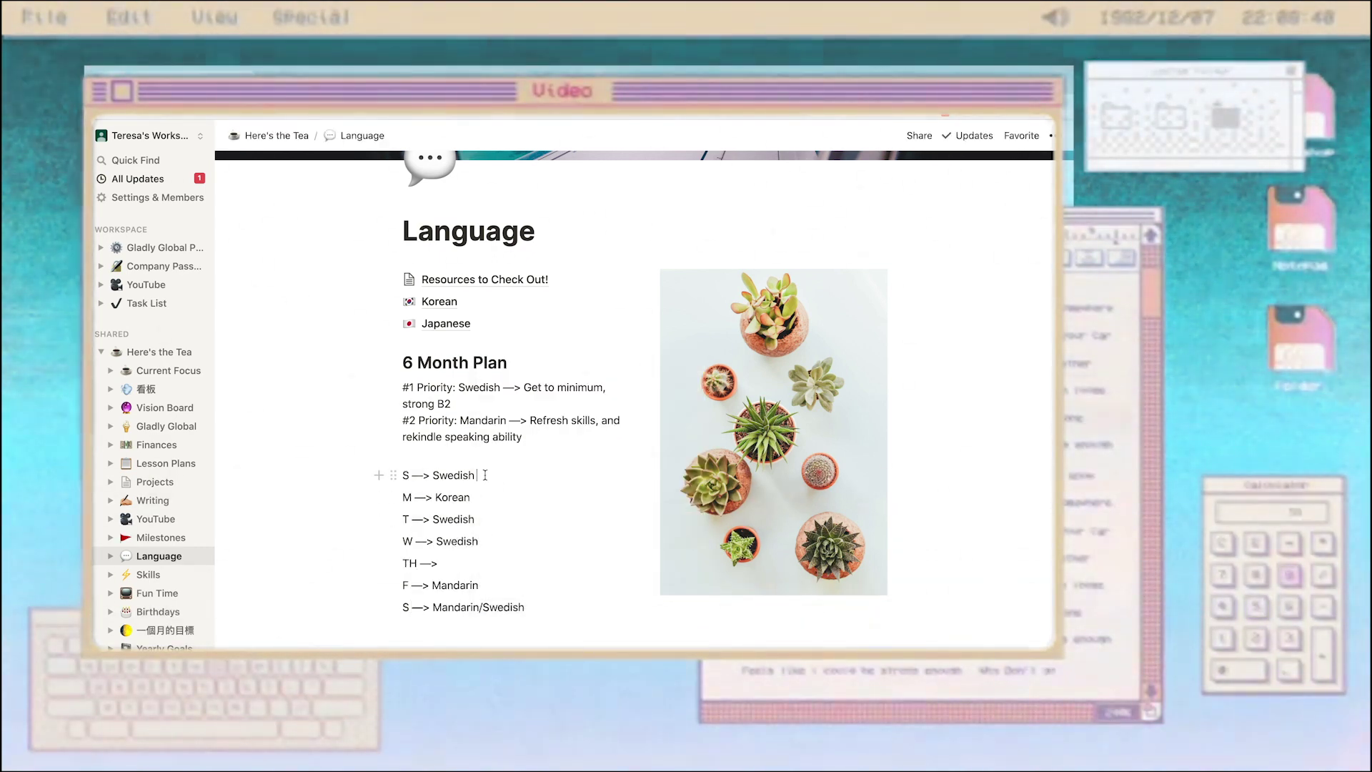
pyautogui.write('/ Mandarin')
pyautogui.press('Down')
pyautogui.press('Down')
pyautogui.press('Down')
pyautogui.write('?')
pyautogui.scroll(-2, 484, 481)
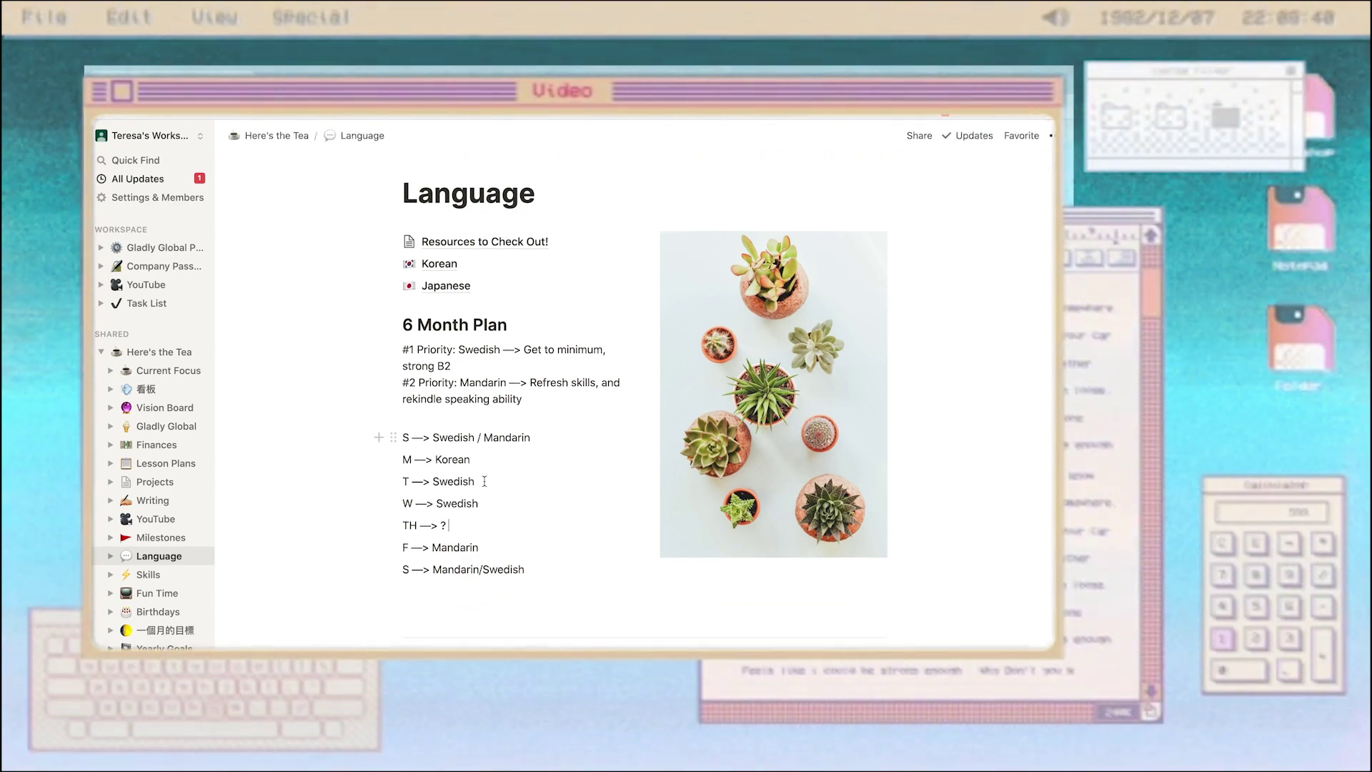
# Delete the empty space between the weekly study schedule and the divider
pyautogui.click(484, 522)
pyautogui.press('BackSpace')
pyautogui.press('BackSpace')
# Replace the succulents image beside the plan with the Unsplash "study" photo of a person in a yellow sweater using a laptop
pyautogui.scroll(2, 484, 522)
pyautogui.click(875, 254)
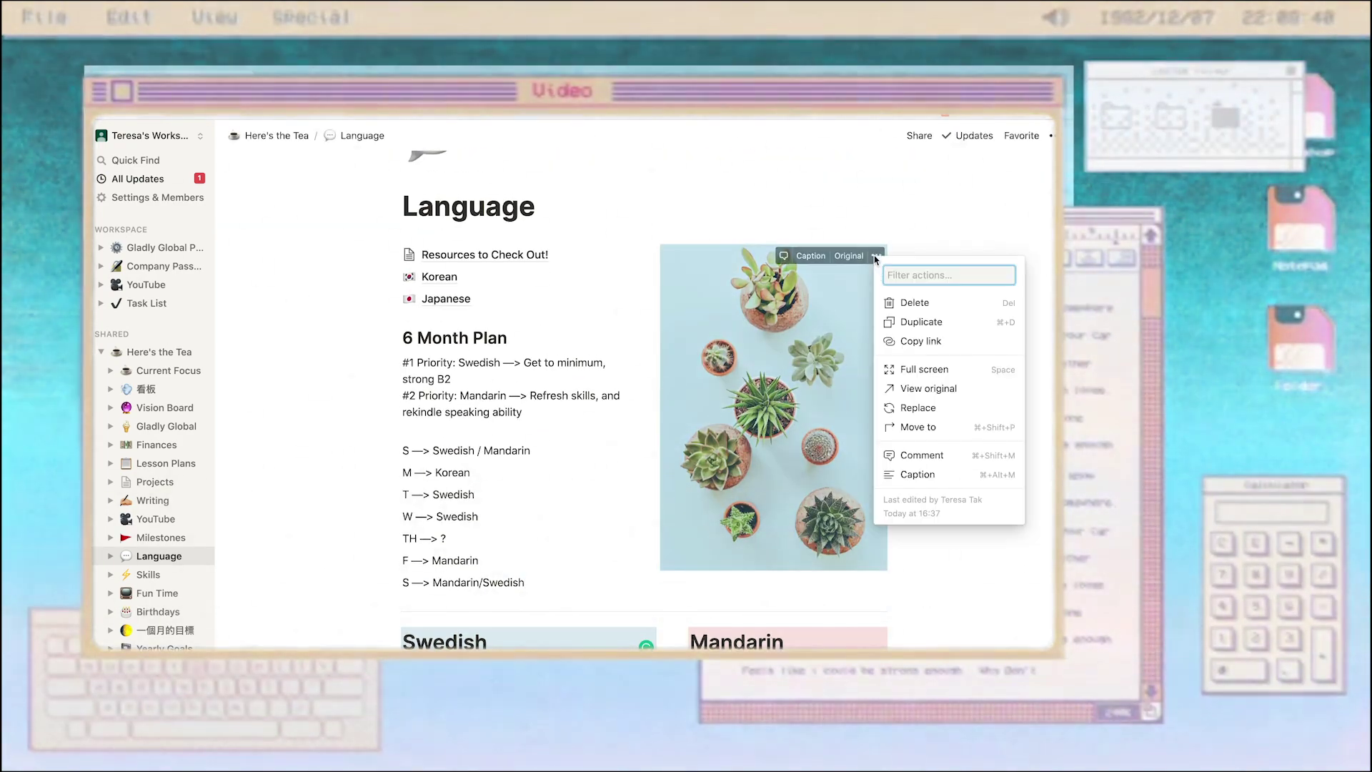
pyautogui.click(911, 404)
pyautogui.write('study')
pyautogui.scroll(-5, 692, 580)
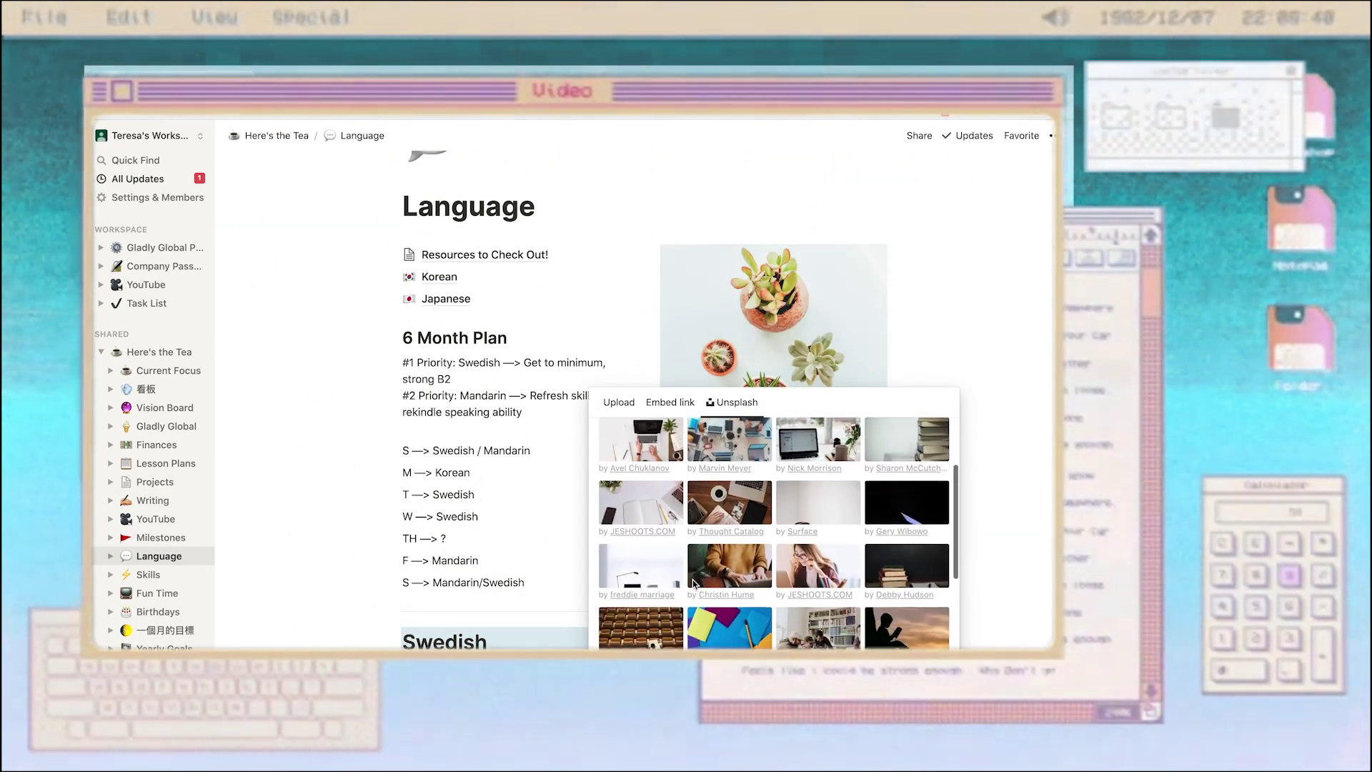
pyautogui.click(752, 572)
# Replace the side image with the Unsplash "plant" photo of three seedling pots held on a wooden board
pyautogui.click(875, 243)
pyautogui.click(911, 394)
pyautogui.click(732, 402)
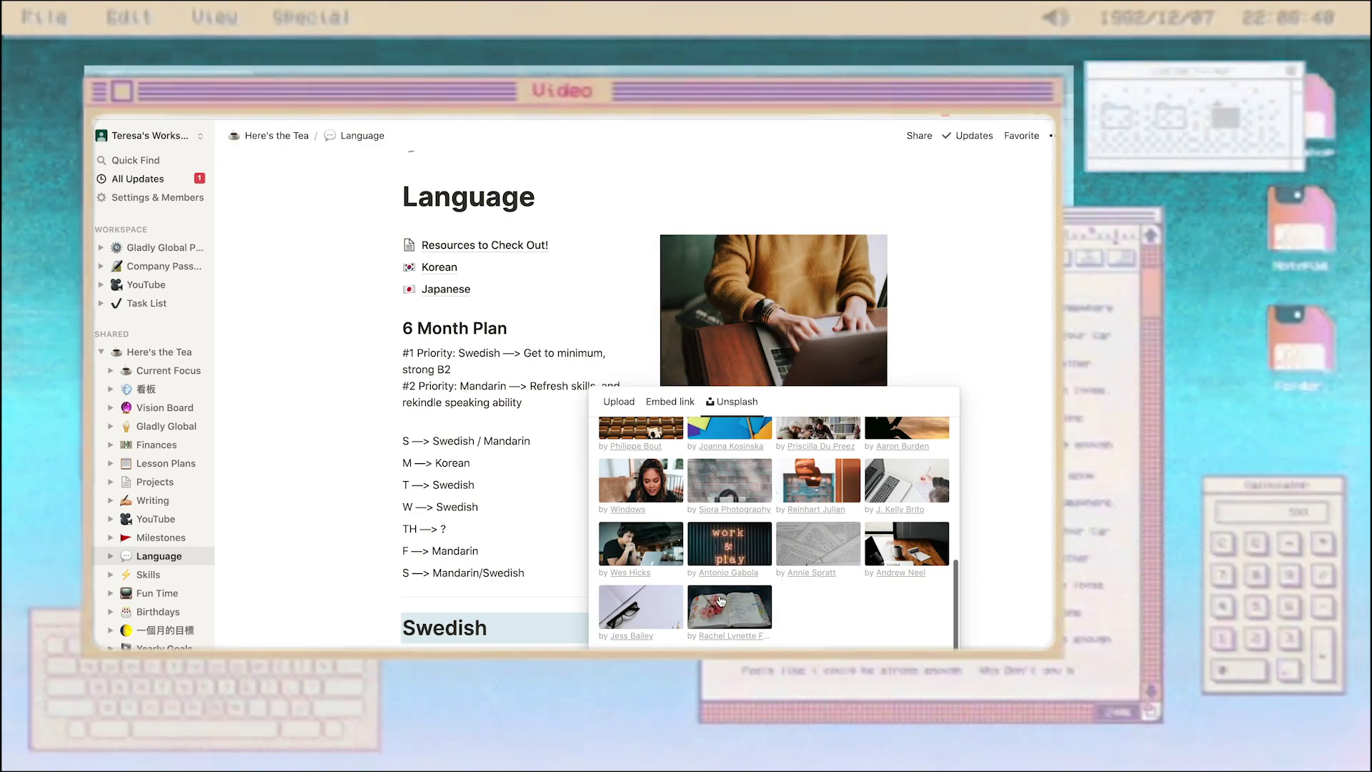
pyautogui.write('plant')
pyautogui.scroll(-3, 696, 559)
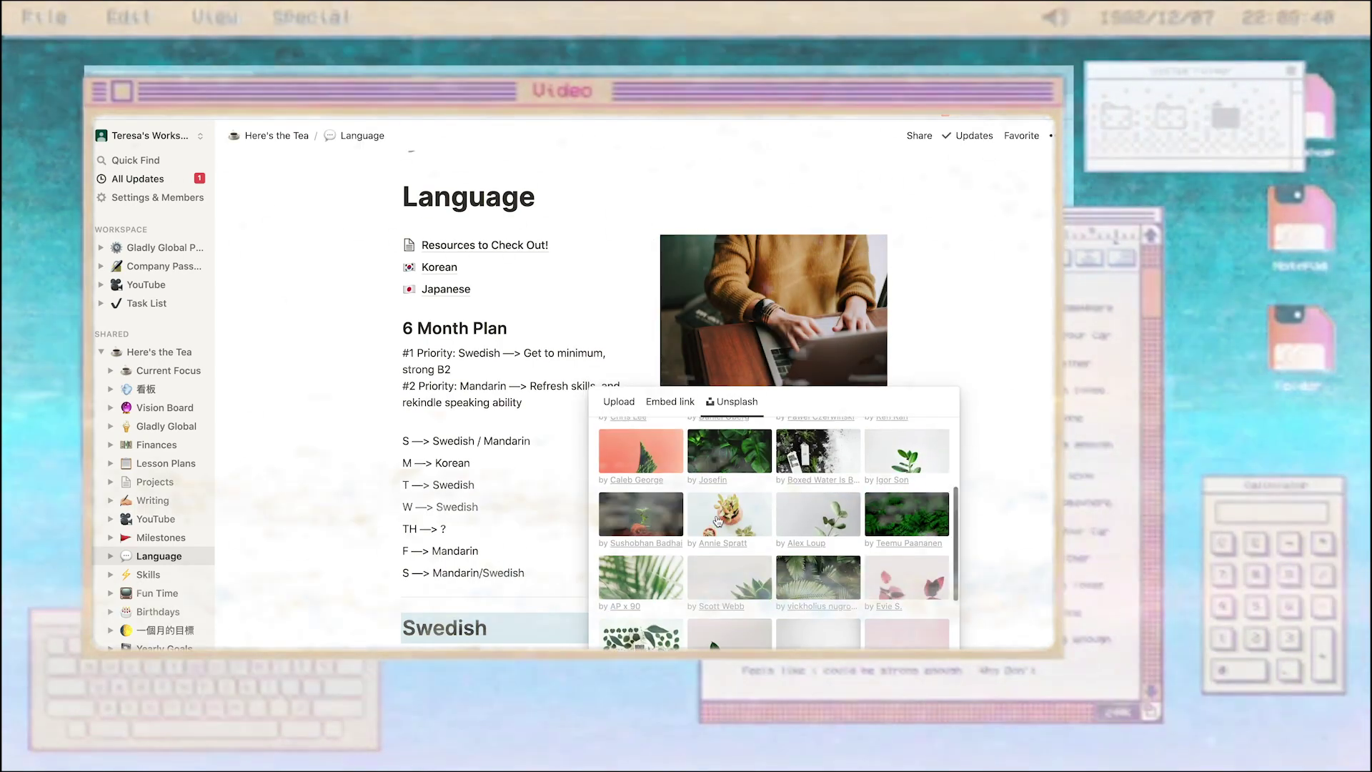
pyautogui.click(715, 533)
pyautogui.scroll(3, 714, 478)
pyautogui.scroll(-2, 759, 461)
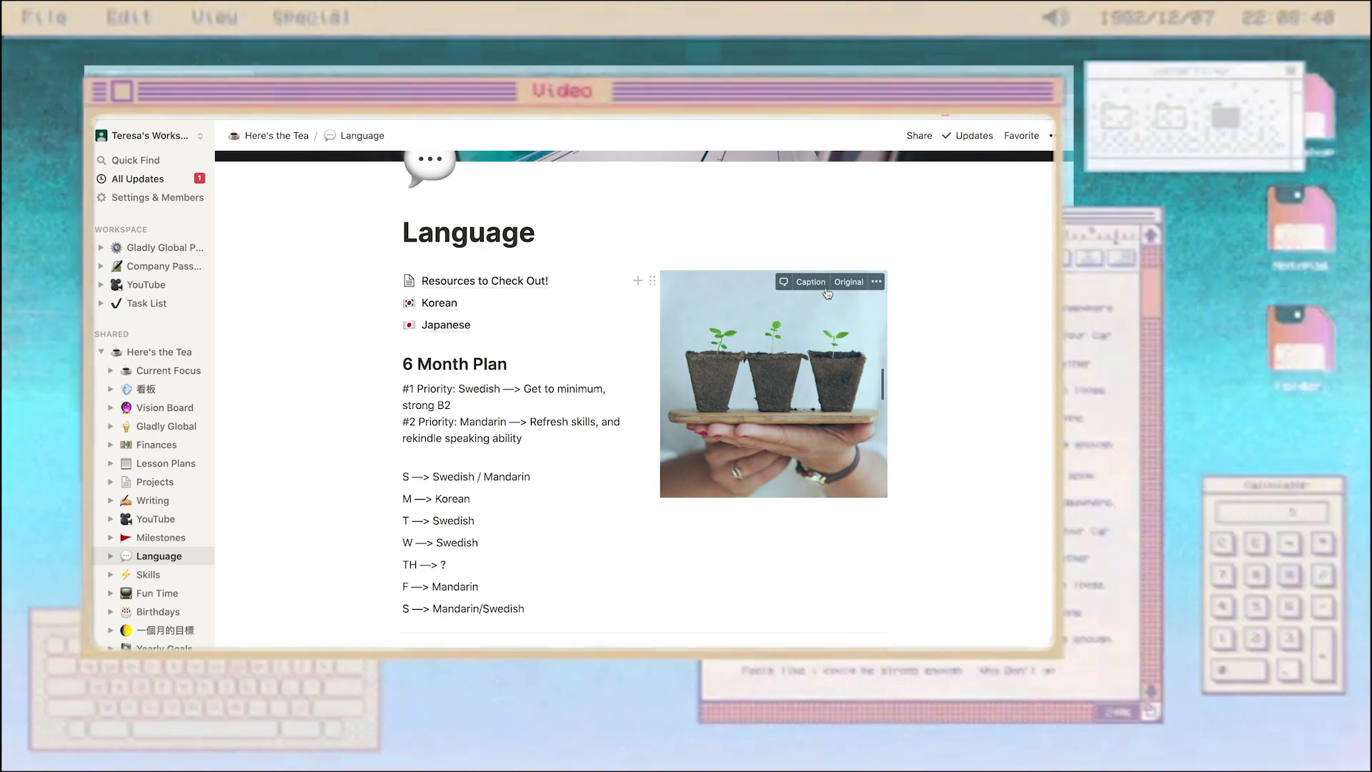
# Delete the Korean and Japanese page links under Resources to Check Out!
pyautogui.scroll(-3, 410, 316)
pyautogui.scroll(3, 410, 316)
pyautogui.click(619, 264)
pyautogui.click(661, 310)
pyautogui.press('Delete')
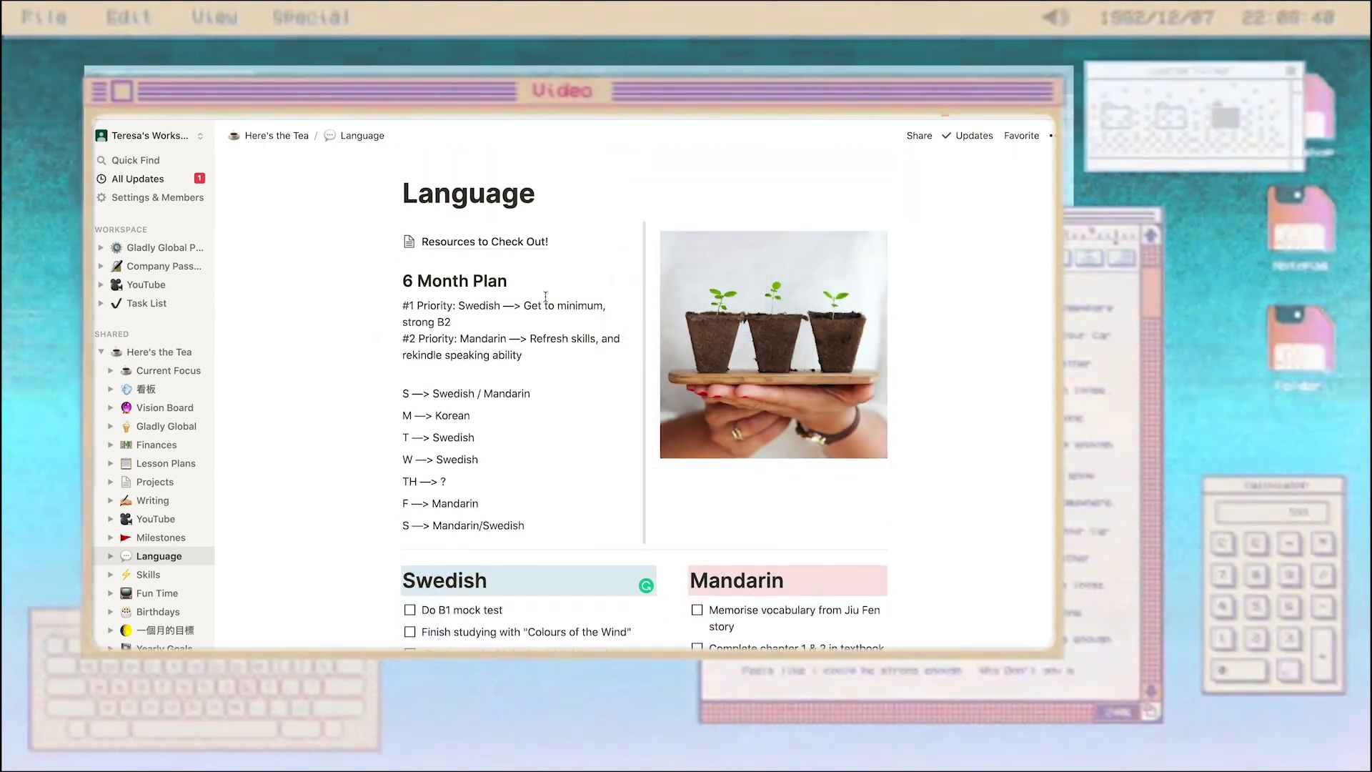
pyautogui.scroll(2, 545, 296)
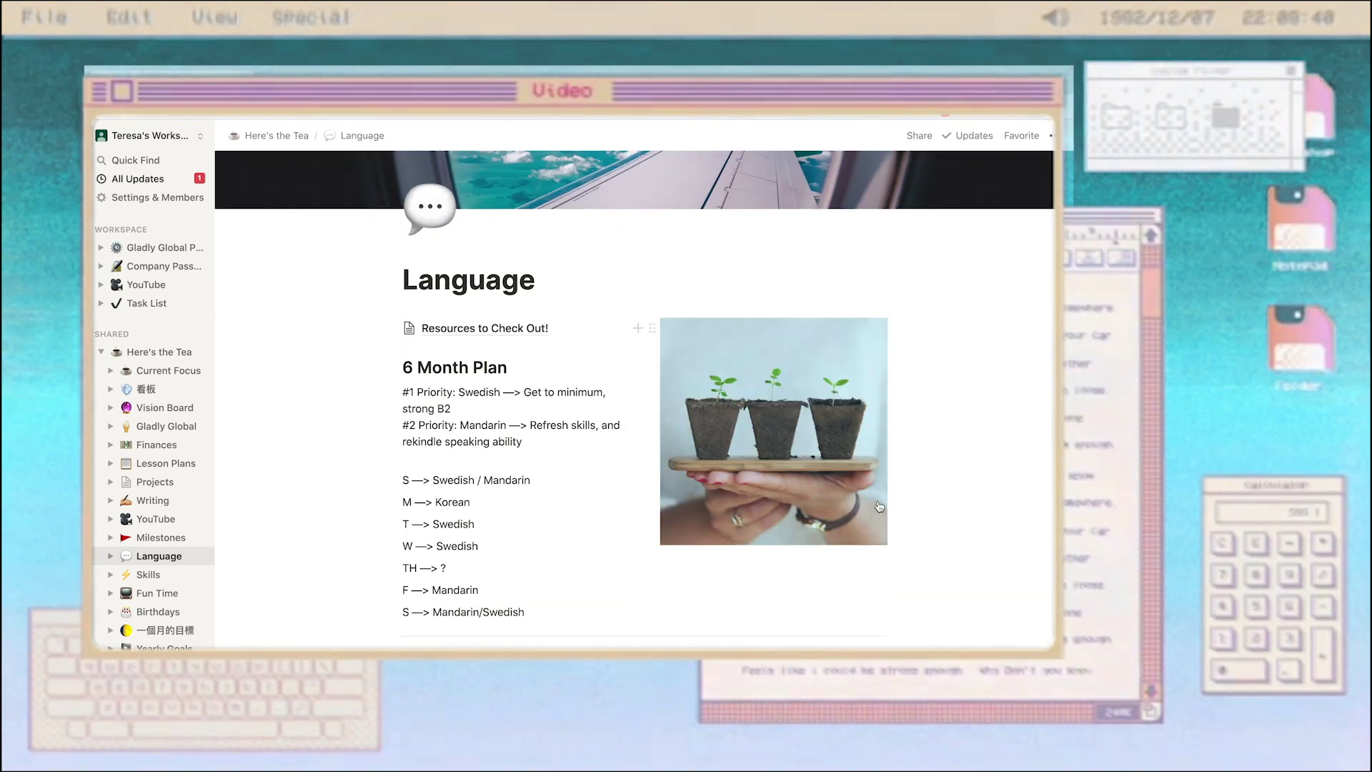
# Add the Spanish to-dos "review subjunctive" and "choose a book to read in Spanish"
pyautogui.scroll(-3, 879, 506)
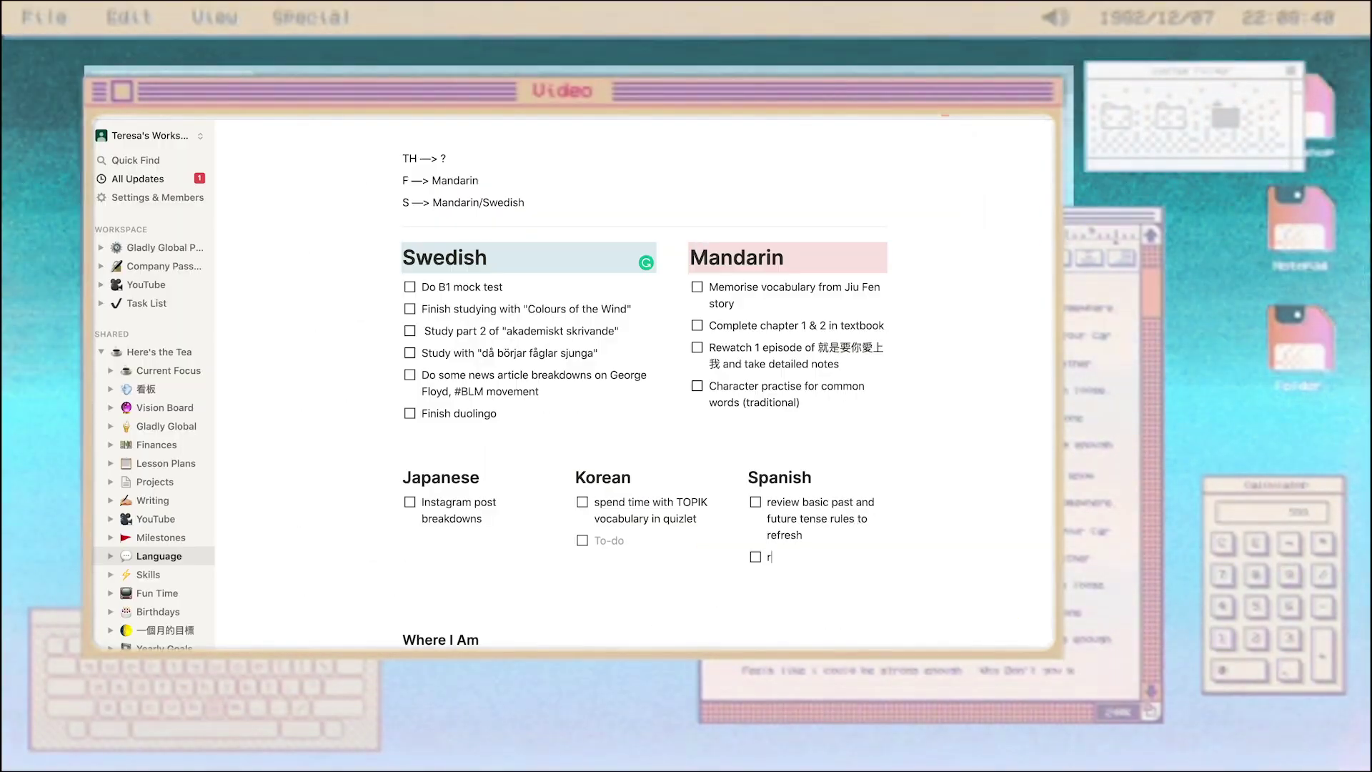
pyautogui.write('eview subjunctive')
pyautogui.press('Return')
pyautogui.write('choose a book to read in Spanish')
pyautogui.press('Return')
pyautogui.press('Return')
pyautogui.scroll(3, 644, 401)
pyautogui.scroll(-4, 644, 401)
# Add the Korean to-dos "Finish HOT TOPIK book (at least once)" and "Do deep vocabulary/phrases breakdown from Secret Garden"
pyautogui.click(644, 437)
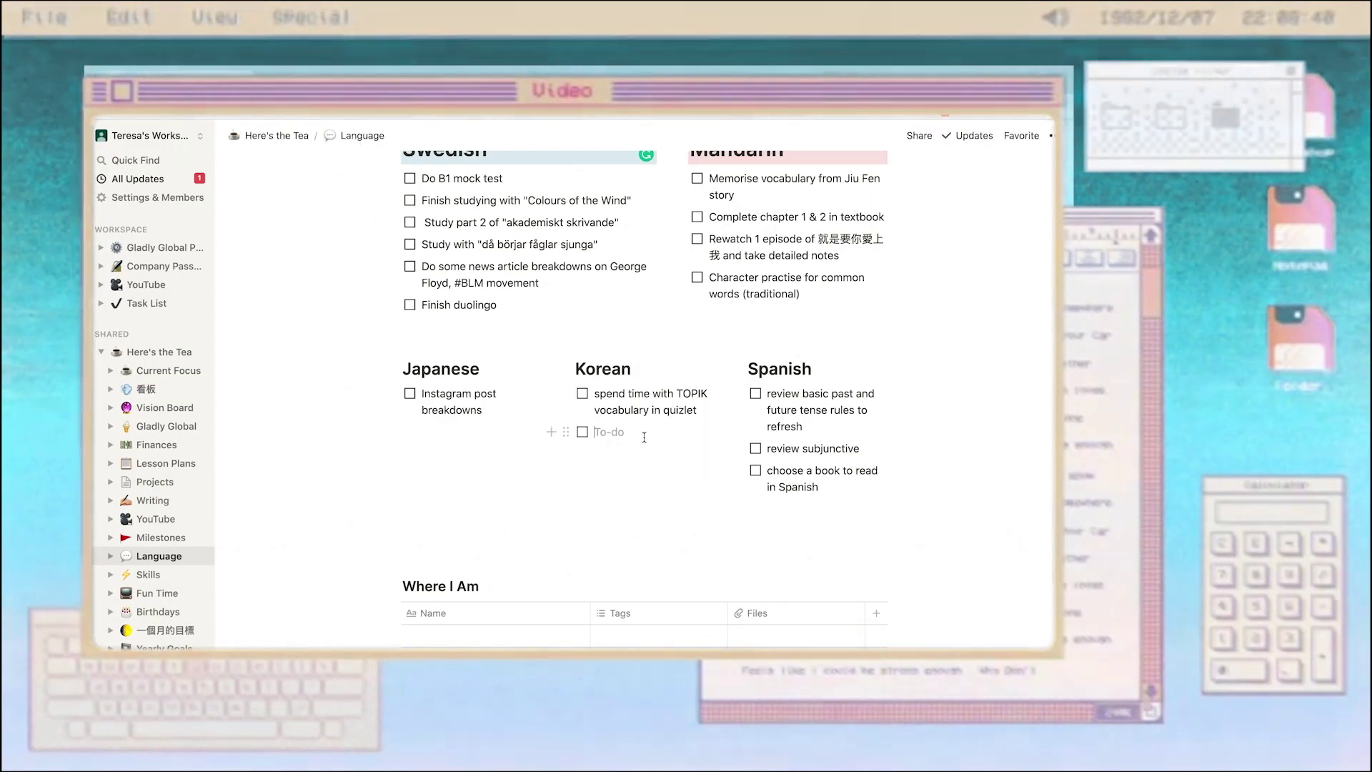
pyautogui.write('Finish HOT TOPIK')
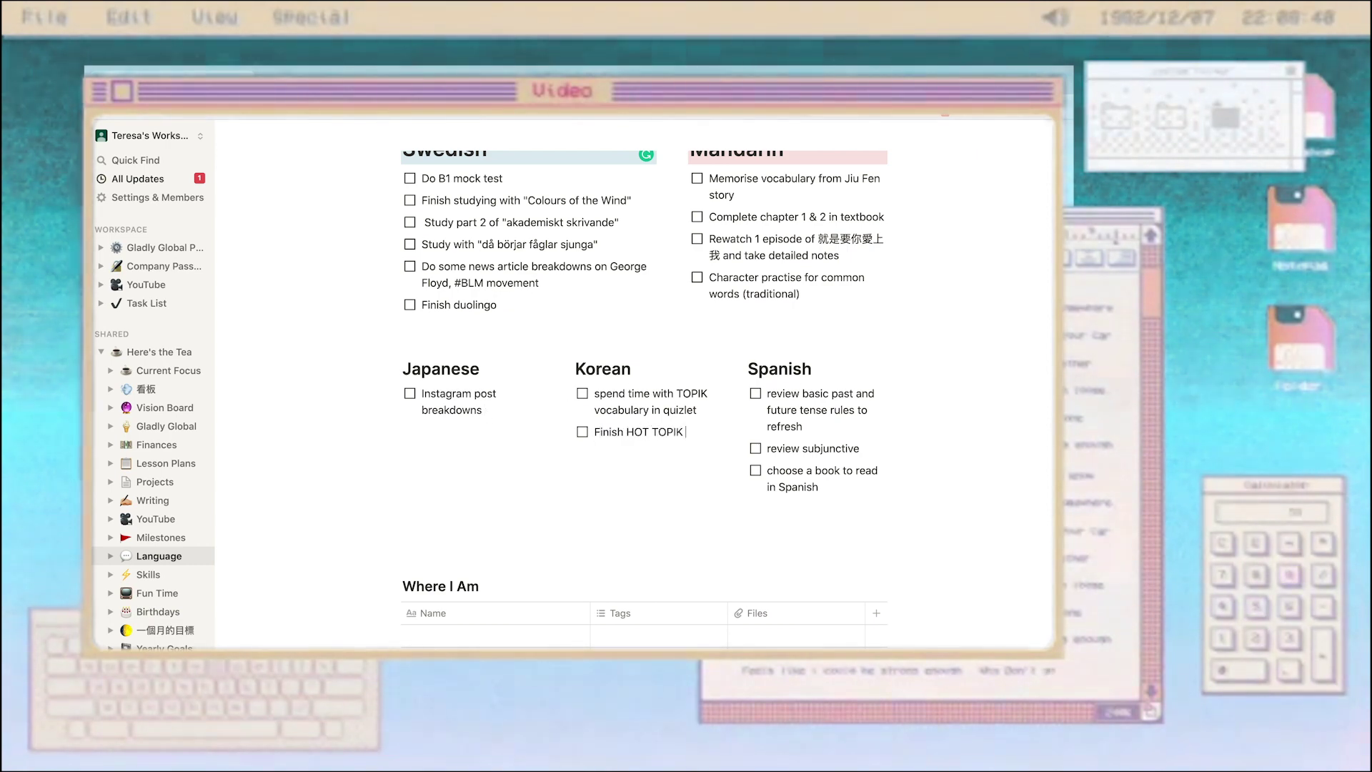
pyautogui.write(' book (at least once)')
pyautogui.press('Return')
pyautogui.scroll(2, 643, 386)
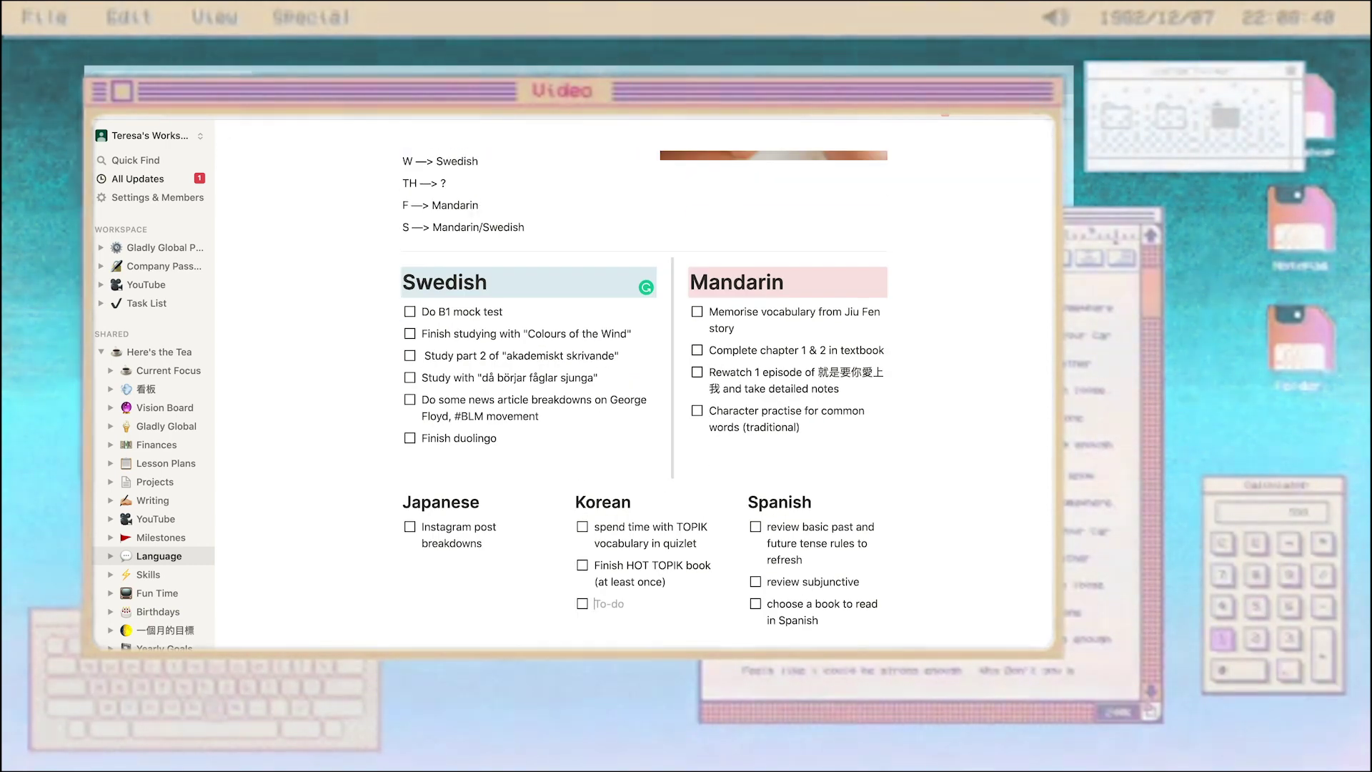
pyautogui.write('Do deep vocabulary/phrases breakdown from Secret Garden')
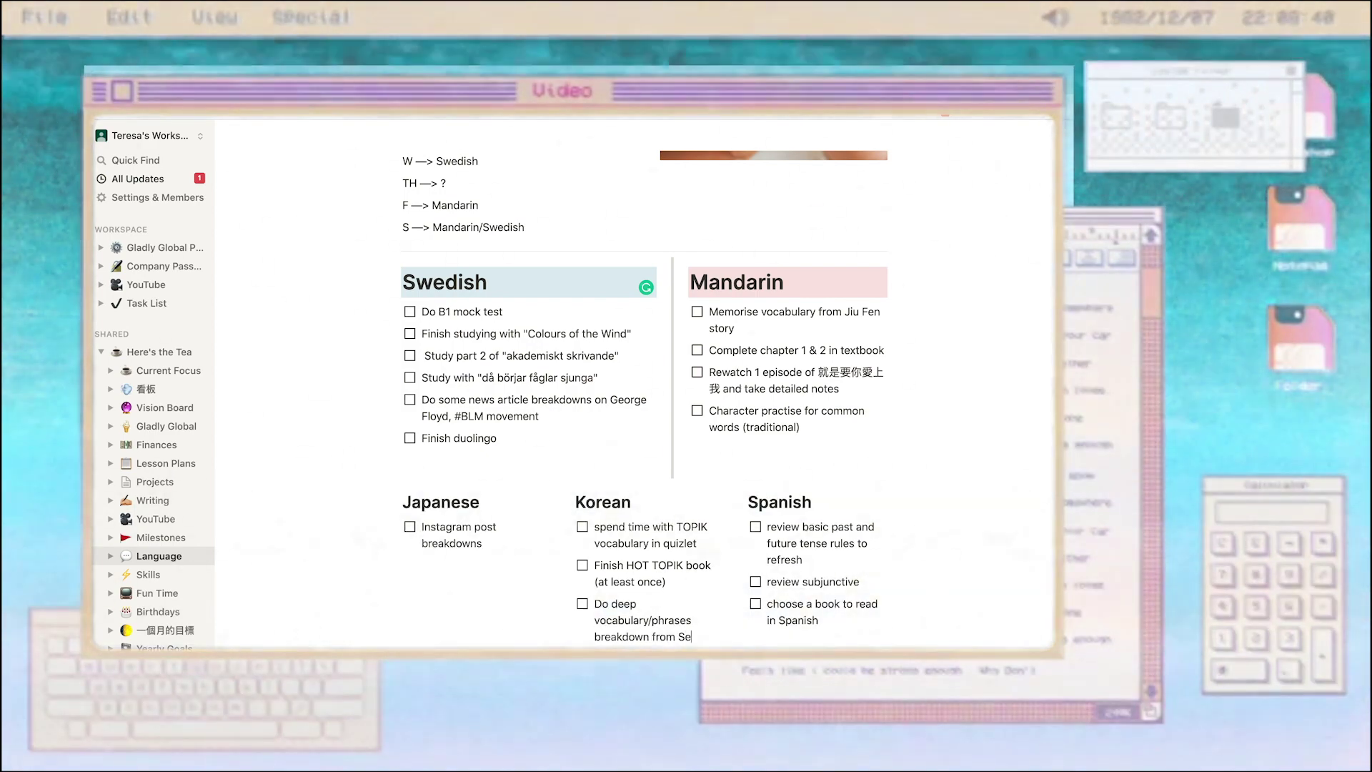
pyautogui.scroll(3, 833, 471)
# Delete the empty blocks between the Japanese, Korean and Spanish to-dos and the Where I Am table
pyautogui.click(833, 470)
pyautogui.scroll(-6, 833, 470)
pyautogui.click(833, 470)
pyautogui.press('BackSpace')
pyautogui.press('BackSpace')
pyautogui.press('BackSpace')
pyautogui.press('BackSpace')
# Insert a divider between the language to-do columns and the Where I Am table
pyautogui.click(410, 463)
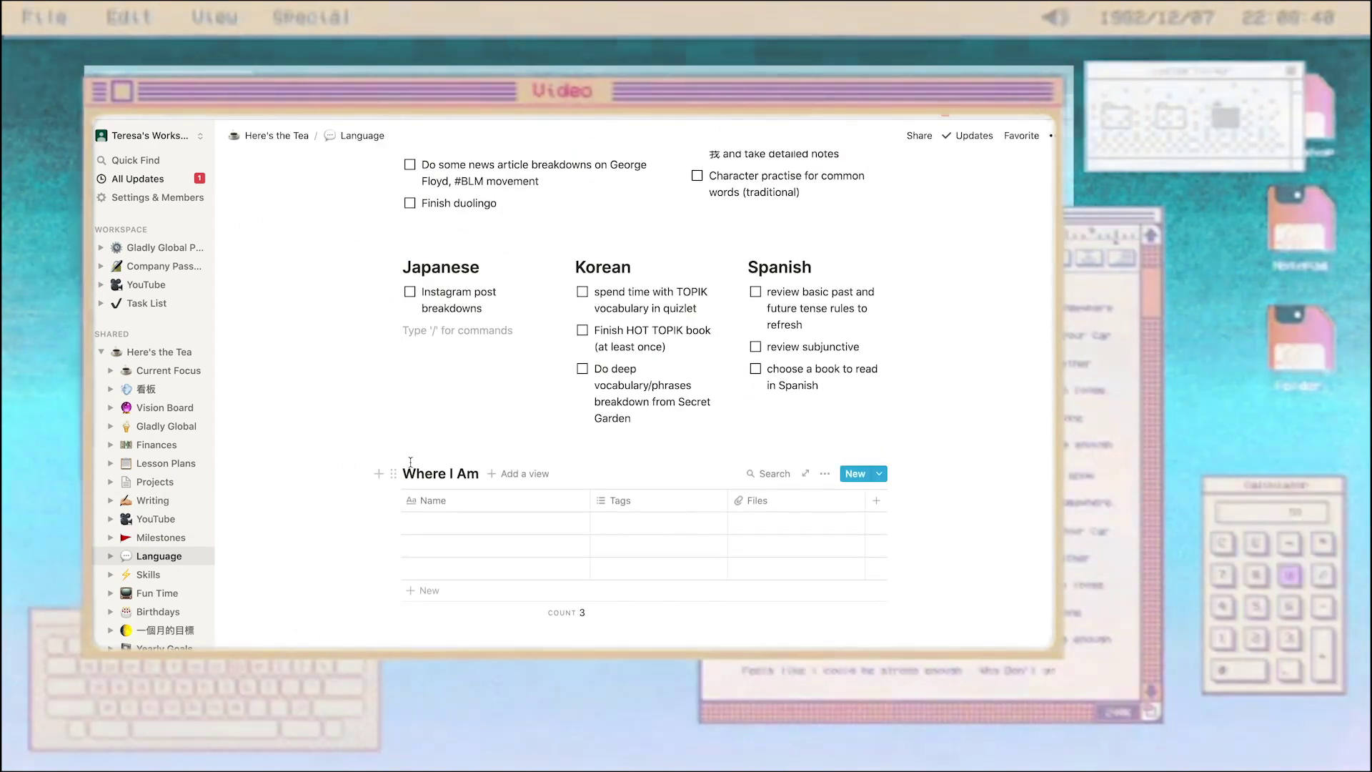
pyautogui.click(410, 468)
pyautogui.write('/')
pyautogui.scroll(-3, 453, 391)
pyautogui.click(453, 406)
pyautogui.click(391, 514)
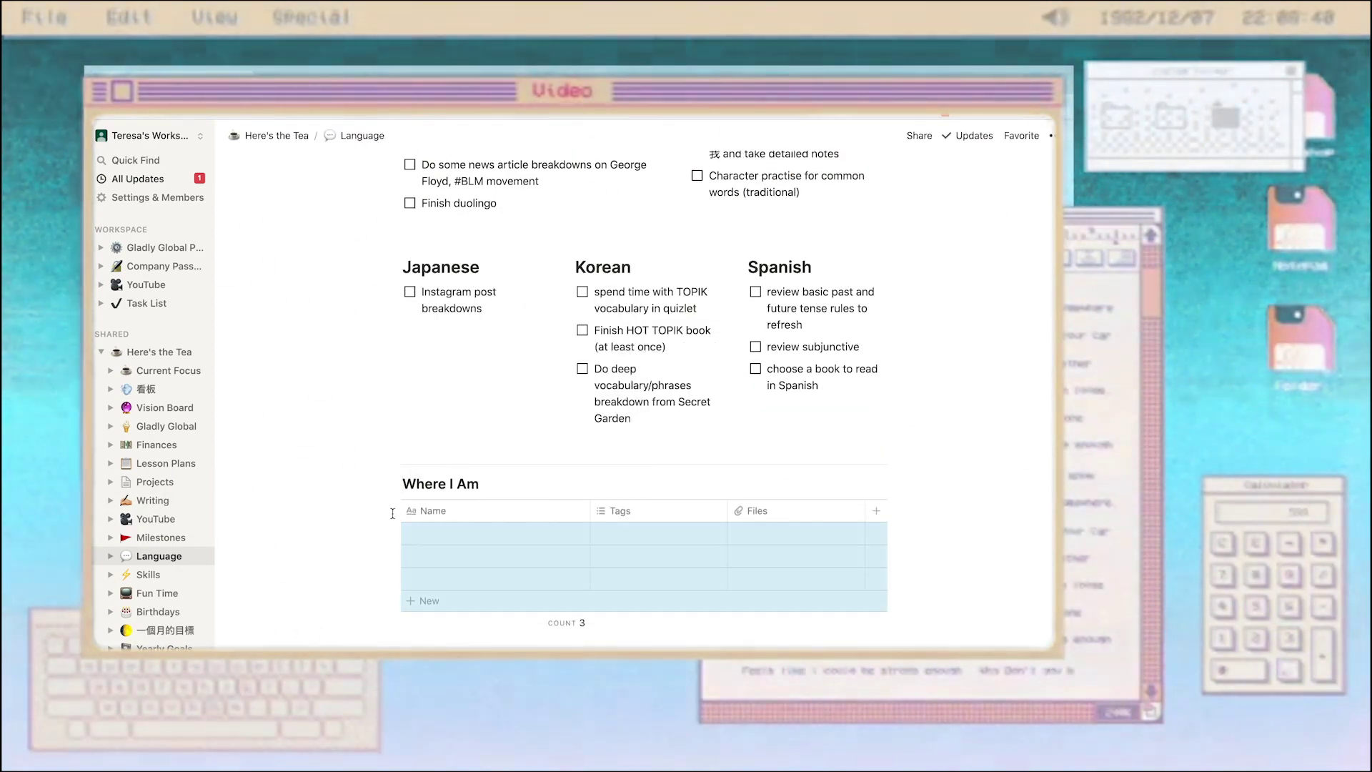
pyautogui.press('Escape')
# Add an empty line between the new divider and the Where I Am table
pyautogui.scroll(-2, 394, 515)
pyautogui.click(402, 630)
pyautogui.click(393, 392)
pyautogui.press('Return')
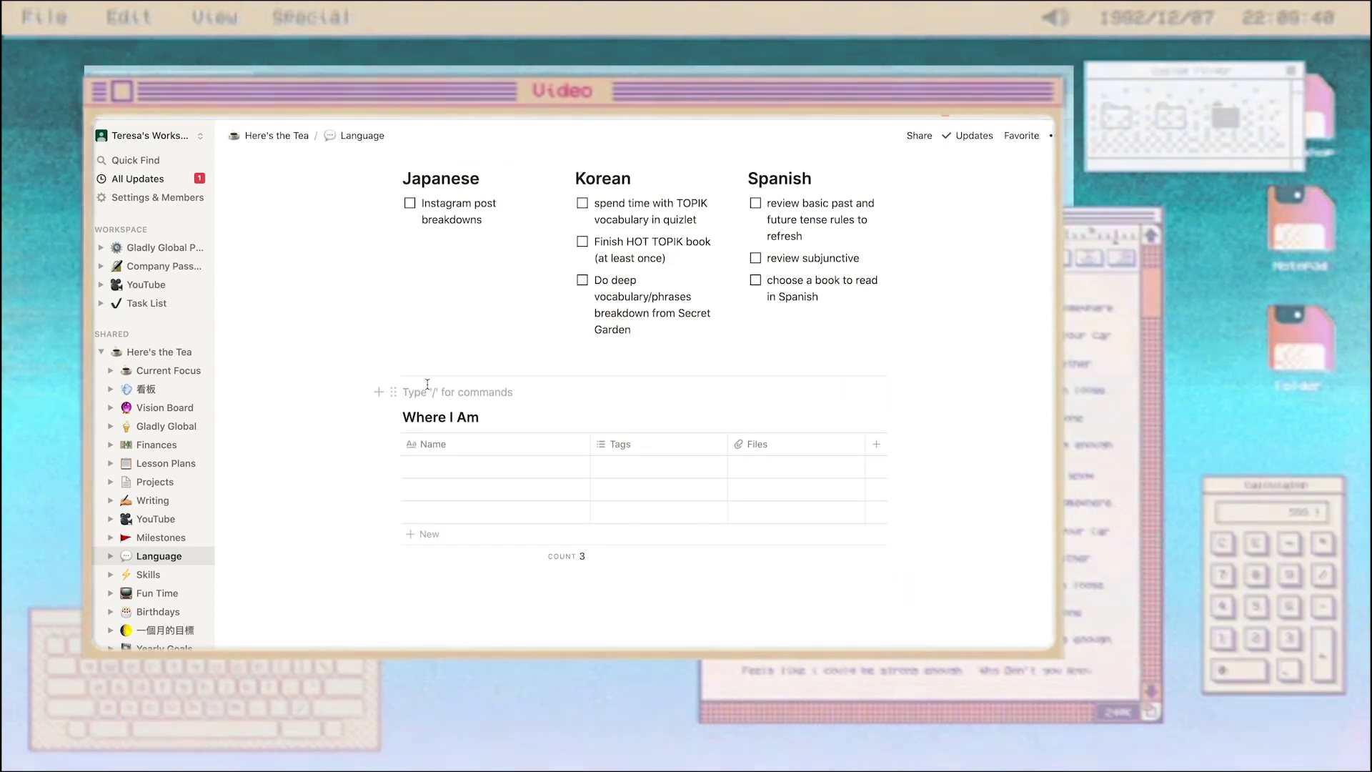
pyautogui.scroll(10, 434, 612)
# Set Greek's Level to a new A1 option and Finnish's Status to Standby in the Where I Am table
pyautogui.scroll(-8, 434, 613)
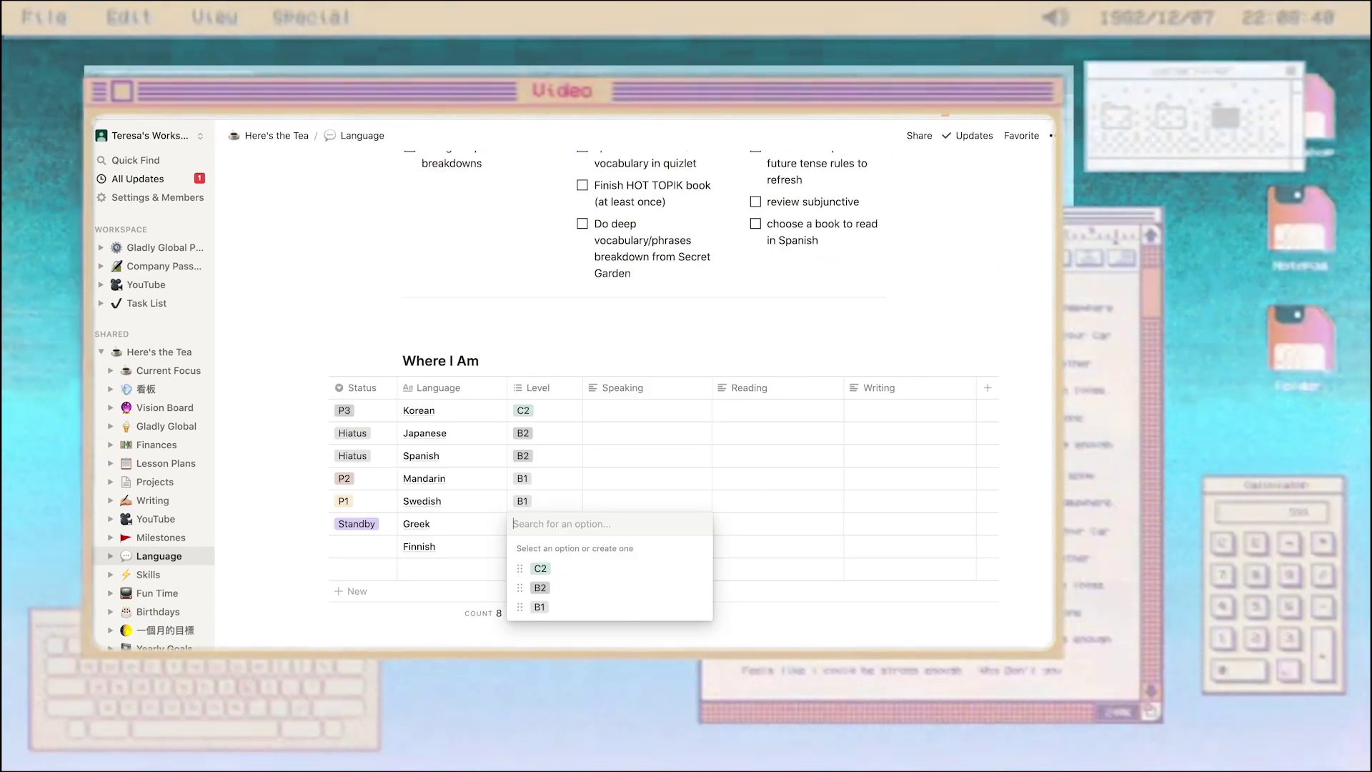
pyautogui.write('A1')
pyautogui.press('Return')
pyautogui.click(374, 548)
pyautogui.click(374, 549)
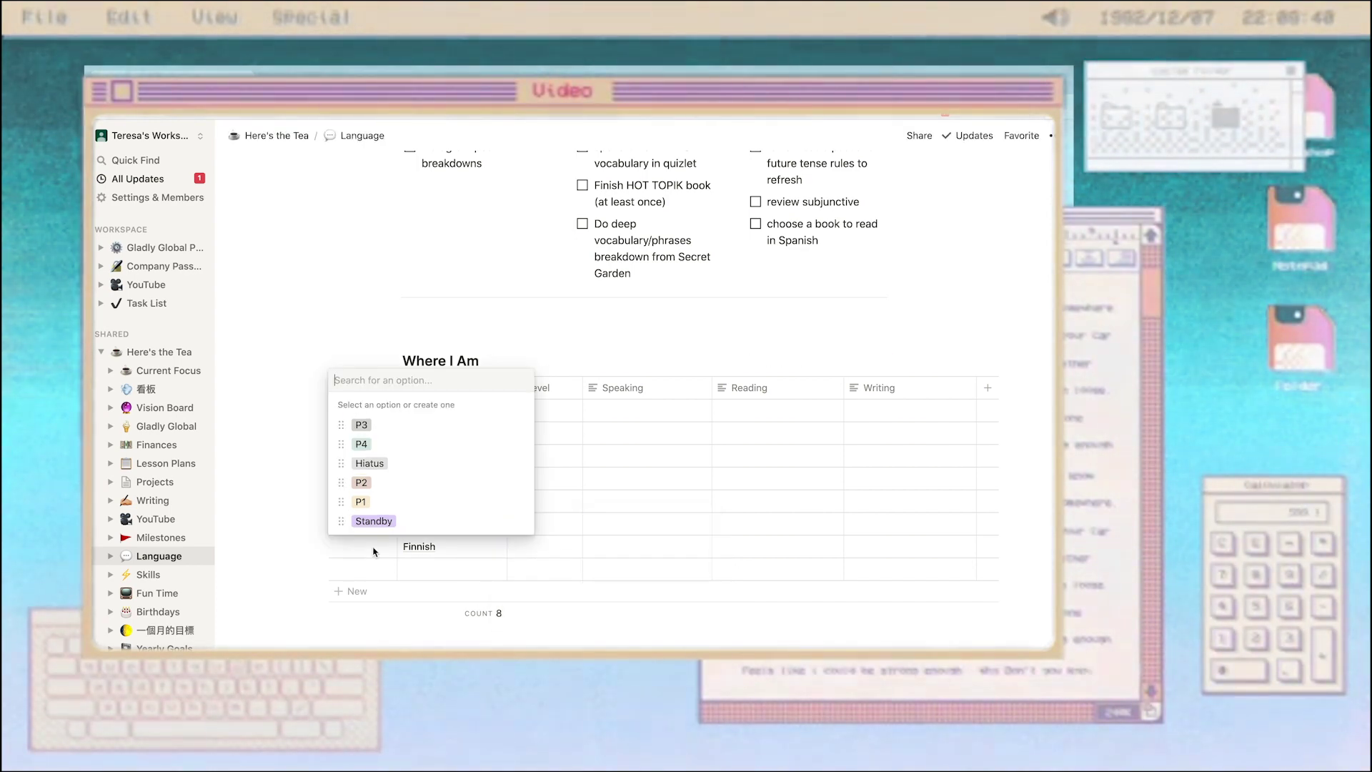
pyautogui.click(366, 521)
# Create a C1 Level option for Japanese in place of B2, and change Korean's Level to C1
pyautogui.click(544, 433)
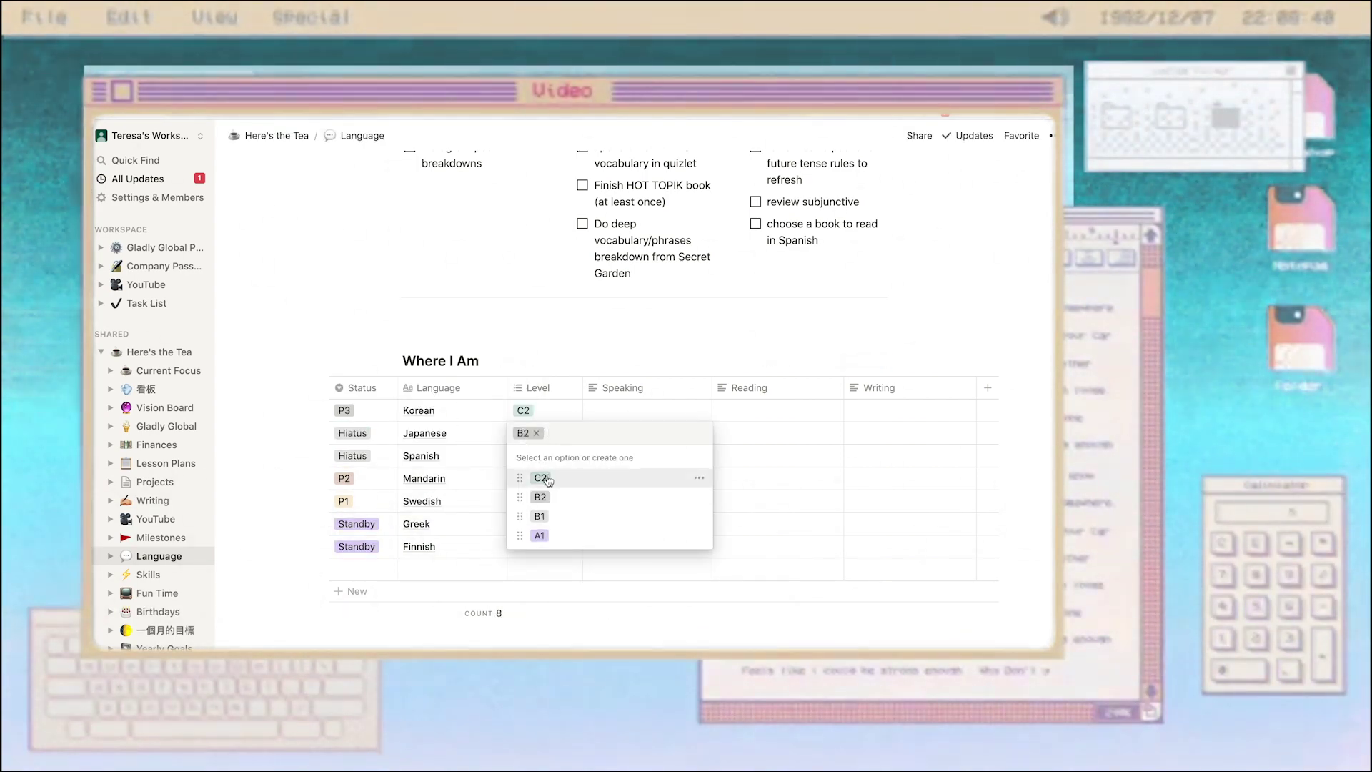
pyautogui.click(536, 433)
pyautogui.write('C1')
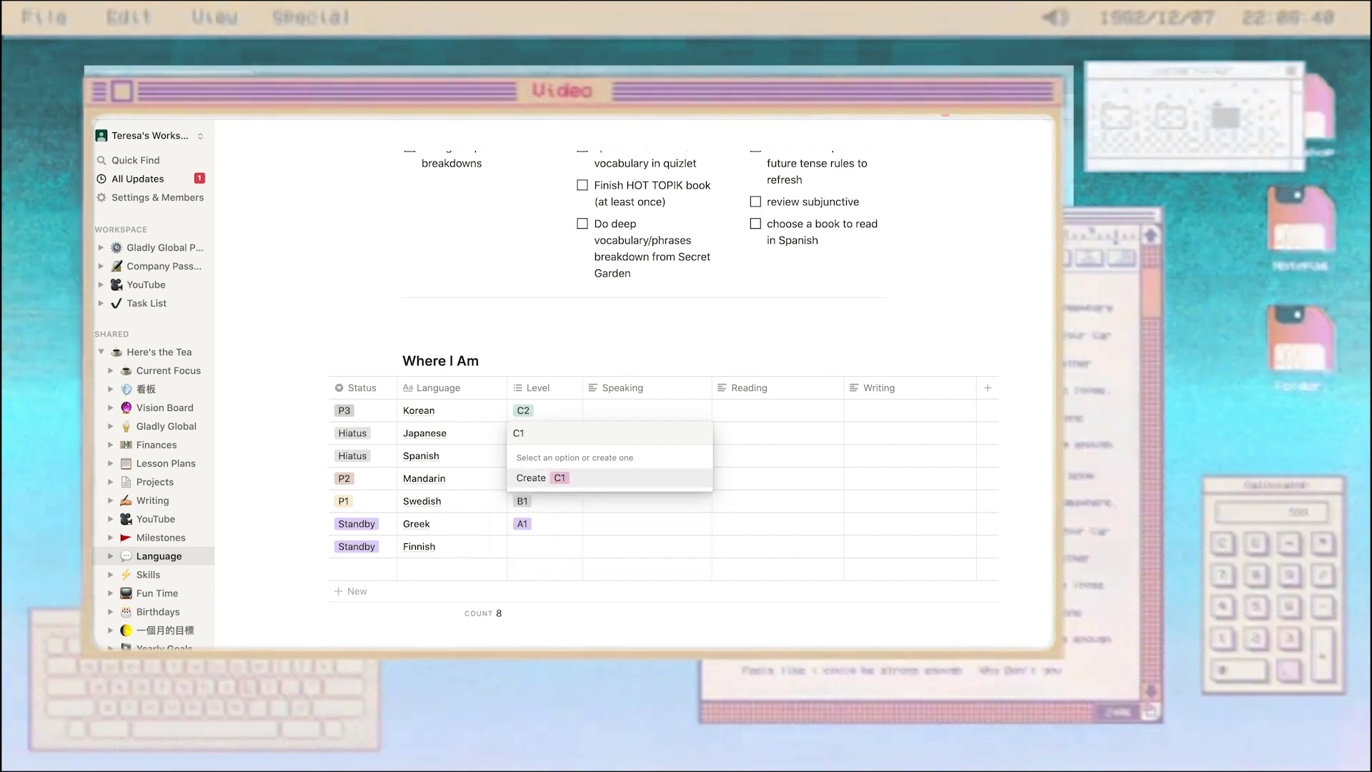
pyautogui.press('Return')
pyautogui.click(537, 415)
pyautogui.click(536, 410)
pyautogui.click(540, 531)
pyautogui.click(551, 636)
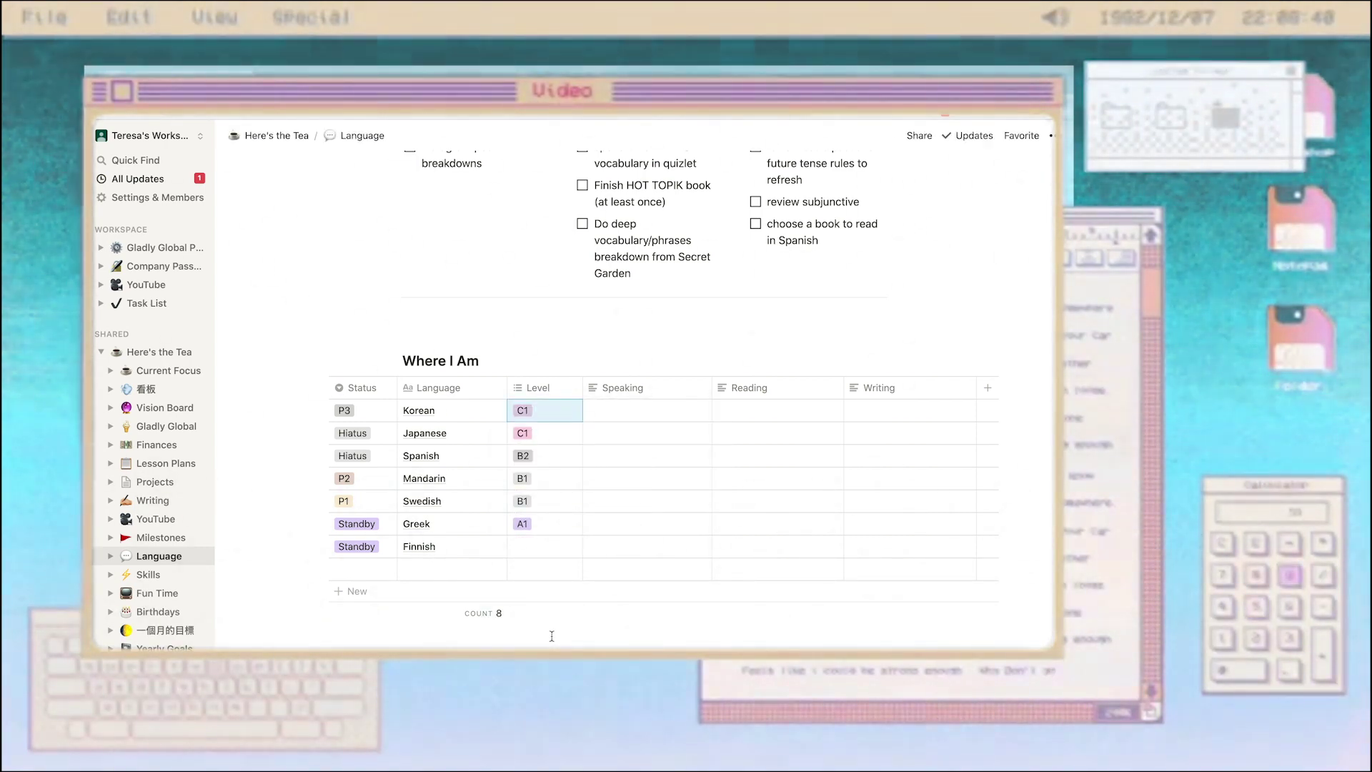
# Fill Korean's Speaking cell with "Fairly fluent, no problems communicating thoughts or ideas. Need to widen vocabulary of more specialised terms."
pyautogui.click(632, 406)
pyautogui.write('Fairly fluent, no problems commun')
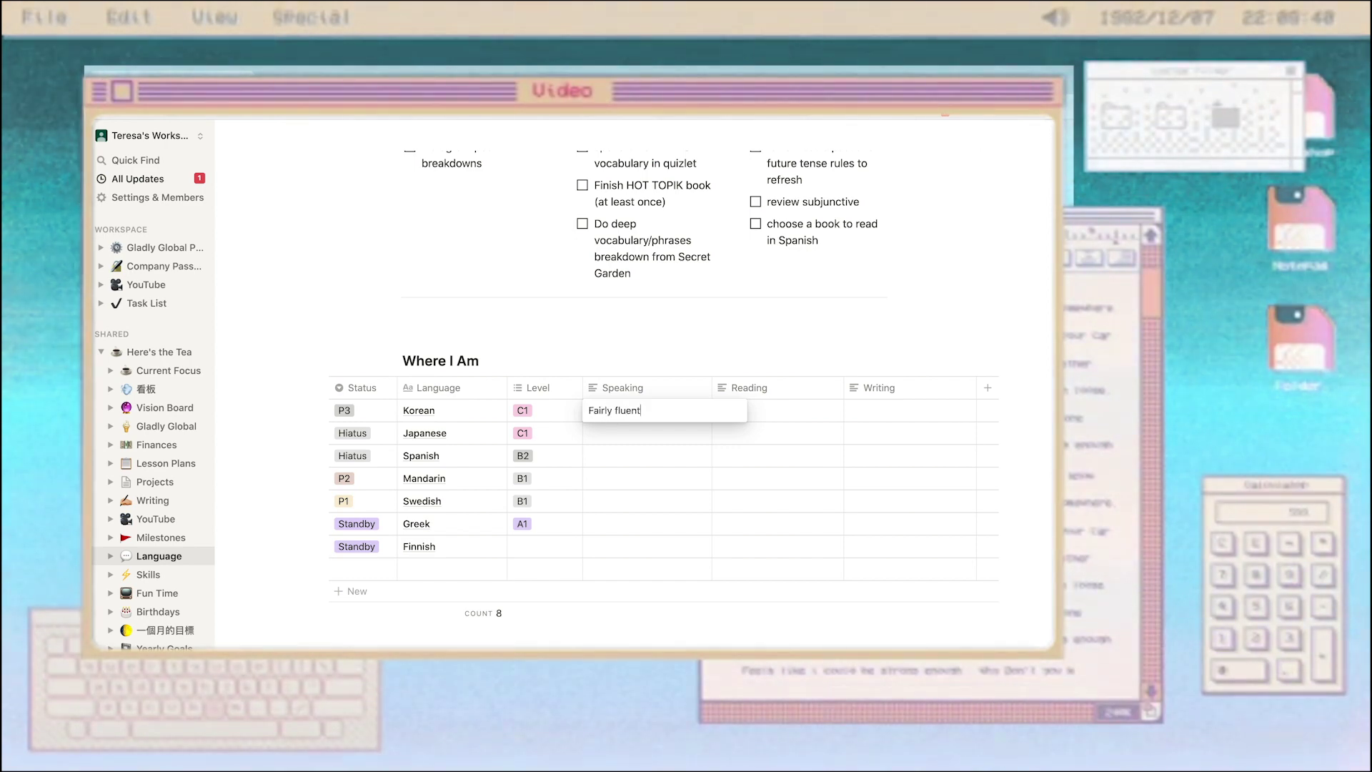
pyautogui.write('icating thoughts or ideas. Need to widen vocabulary of more specialised terms.')
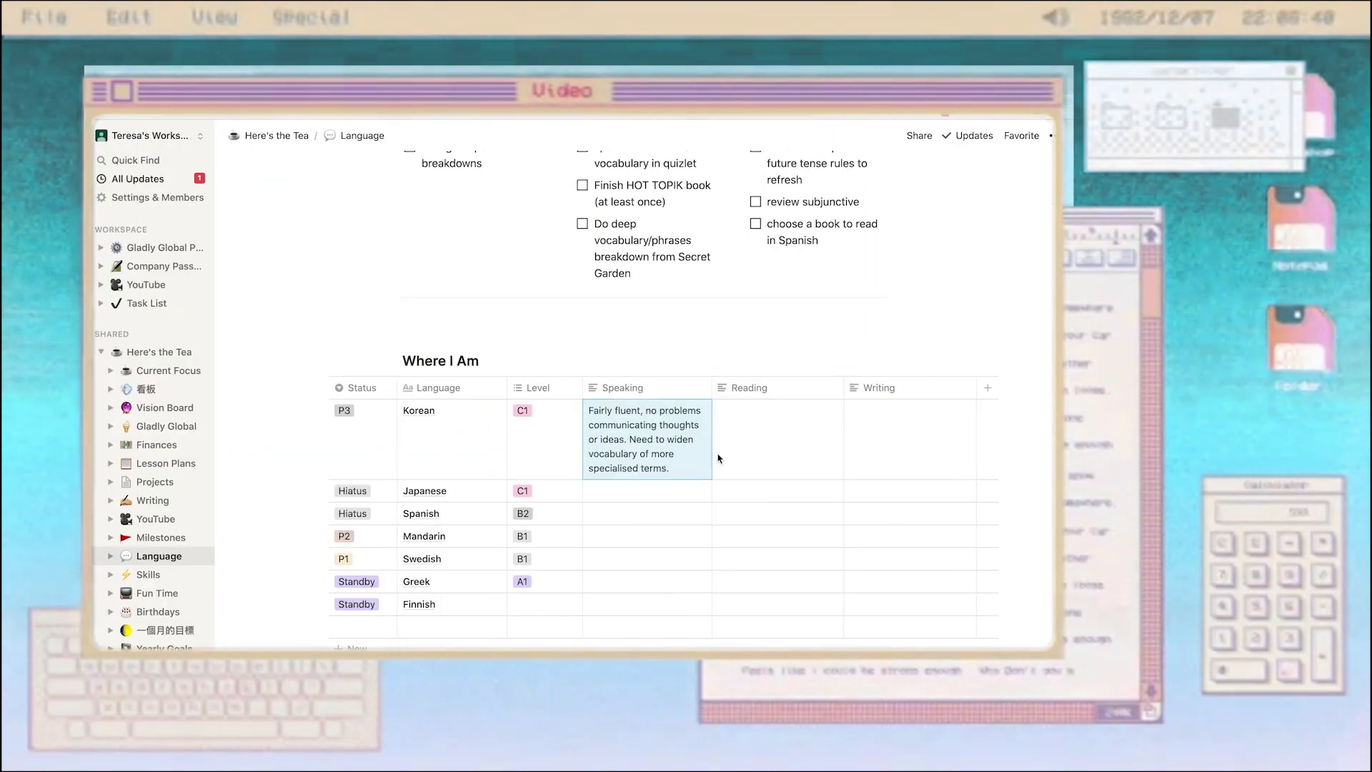
# Fill Korean's Reading cell with "Able to read news / articles with fair fluency and comprehension. A bit stressful still though."
pyautogui.click(777, 410)
pyautogui.write('Able to read news / ar')
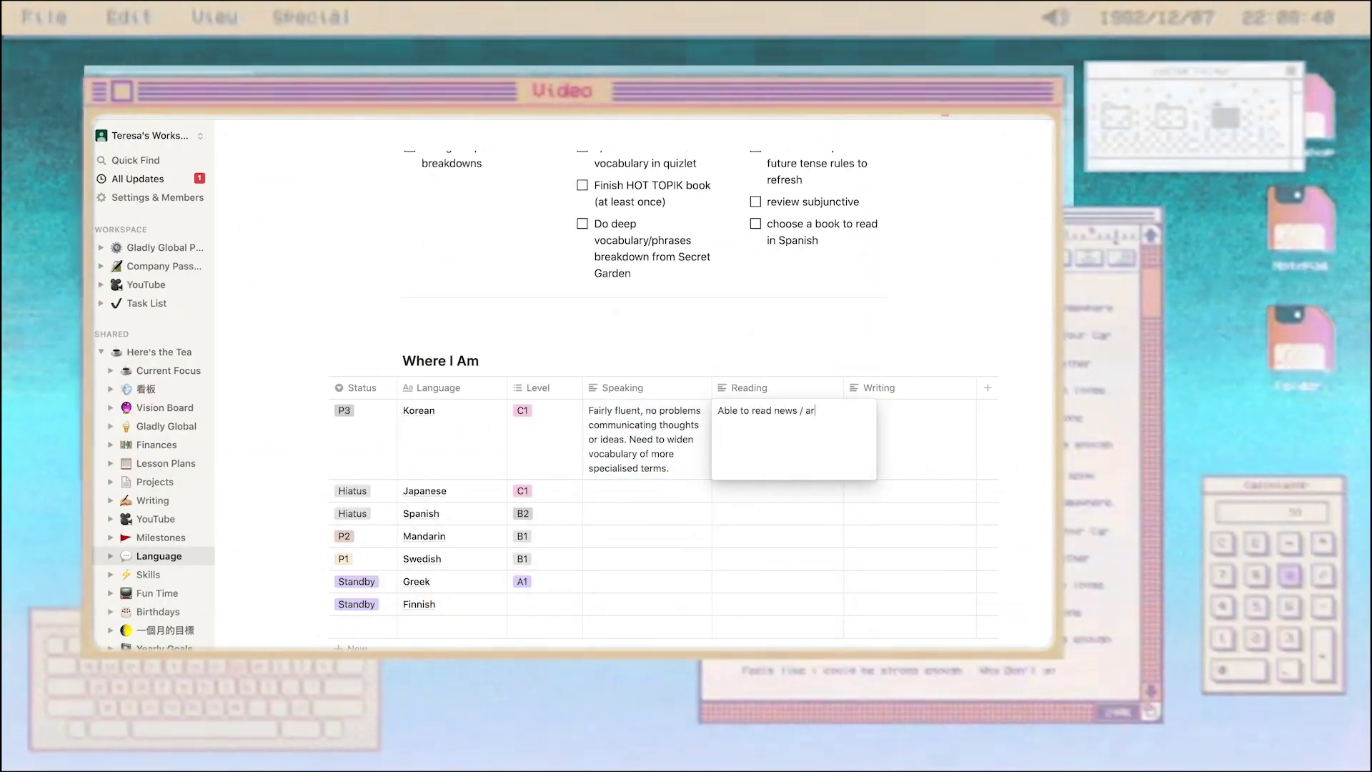
pyautogui.write('ticles with fair fluency and comprehension. A bit st')
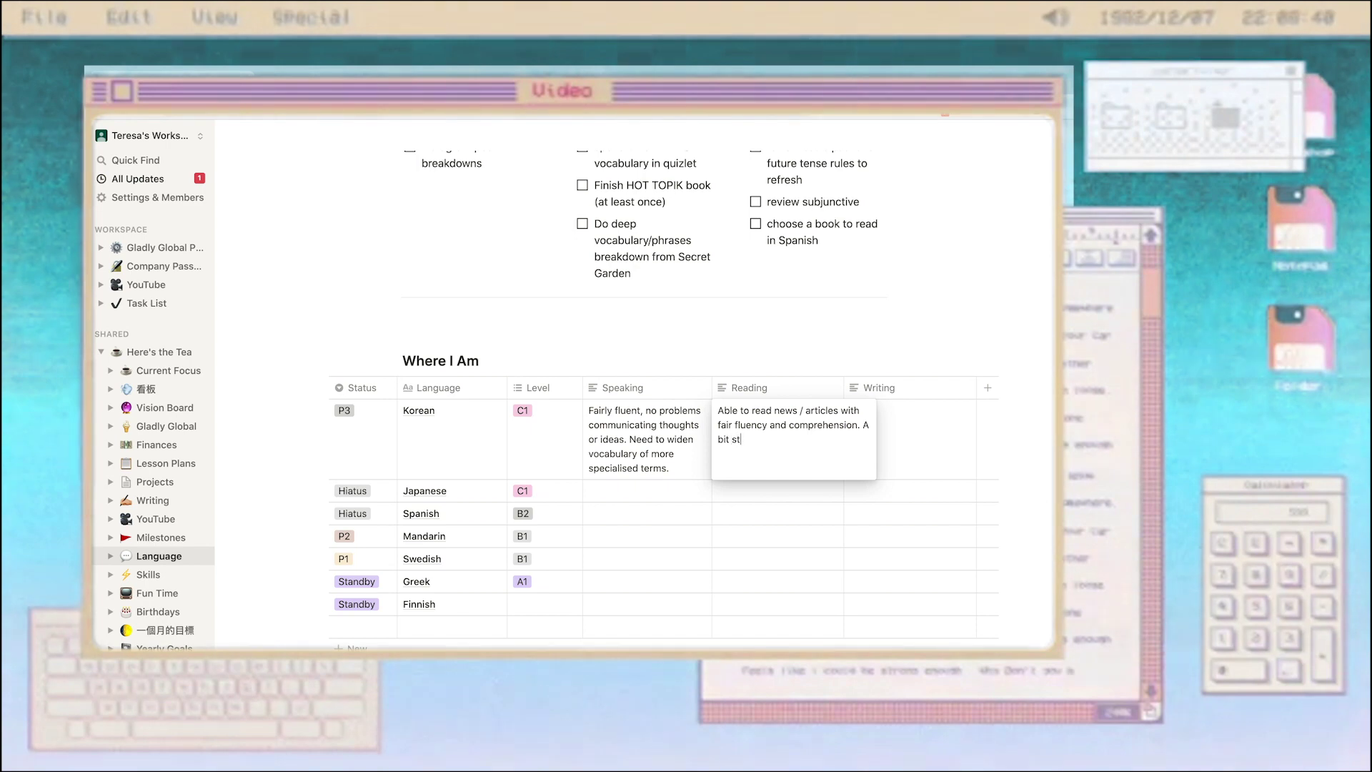
pyautogui.write('ressful still though.')
# Fill Korean's Writing cell with "Haven't tested this ability much, but proficient in day-to-day necessity."
pyautogui.click(950, 409)
pyautogui.write("Haven't tested this ability much, ")
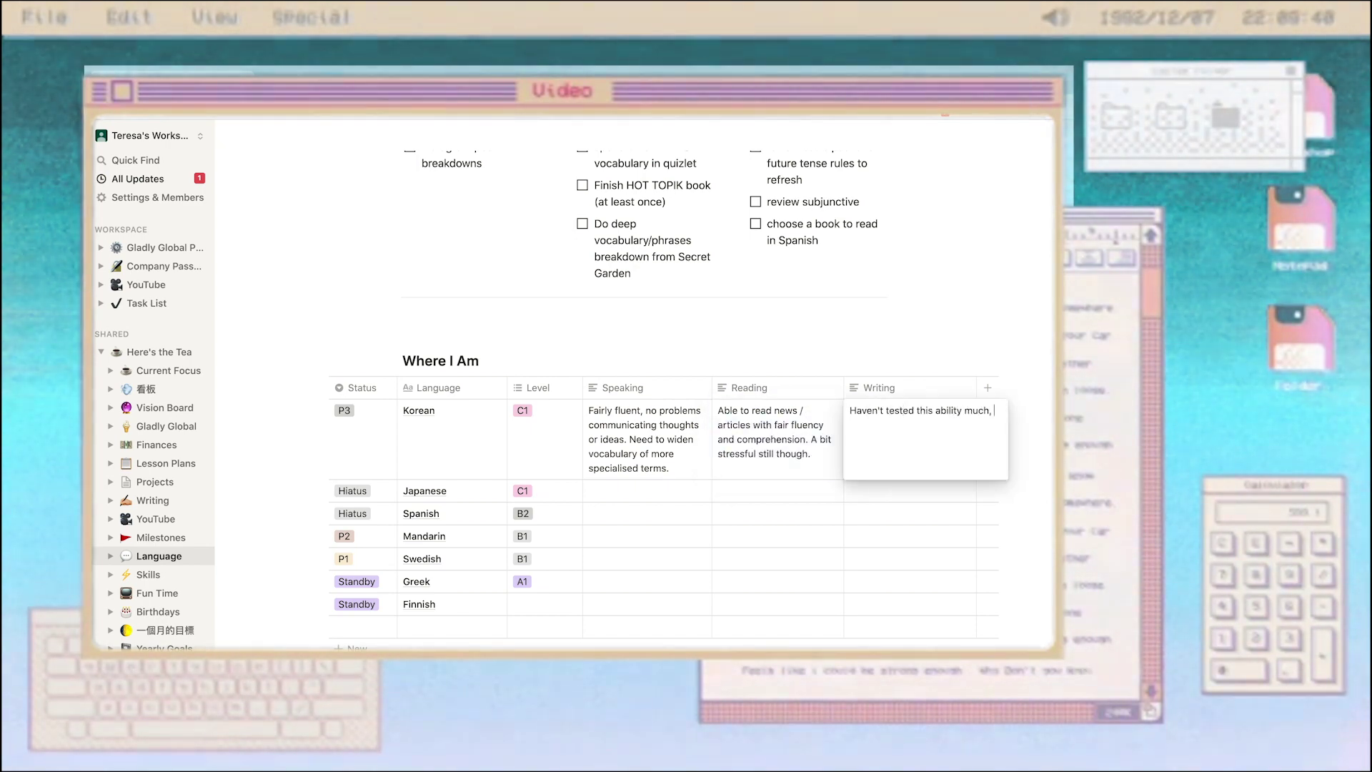
pyautogui.write('but proficient in casual')
pyautogui.write('day-to-')
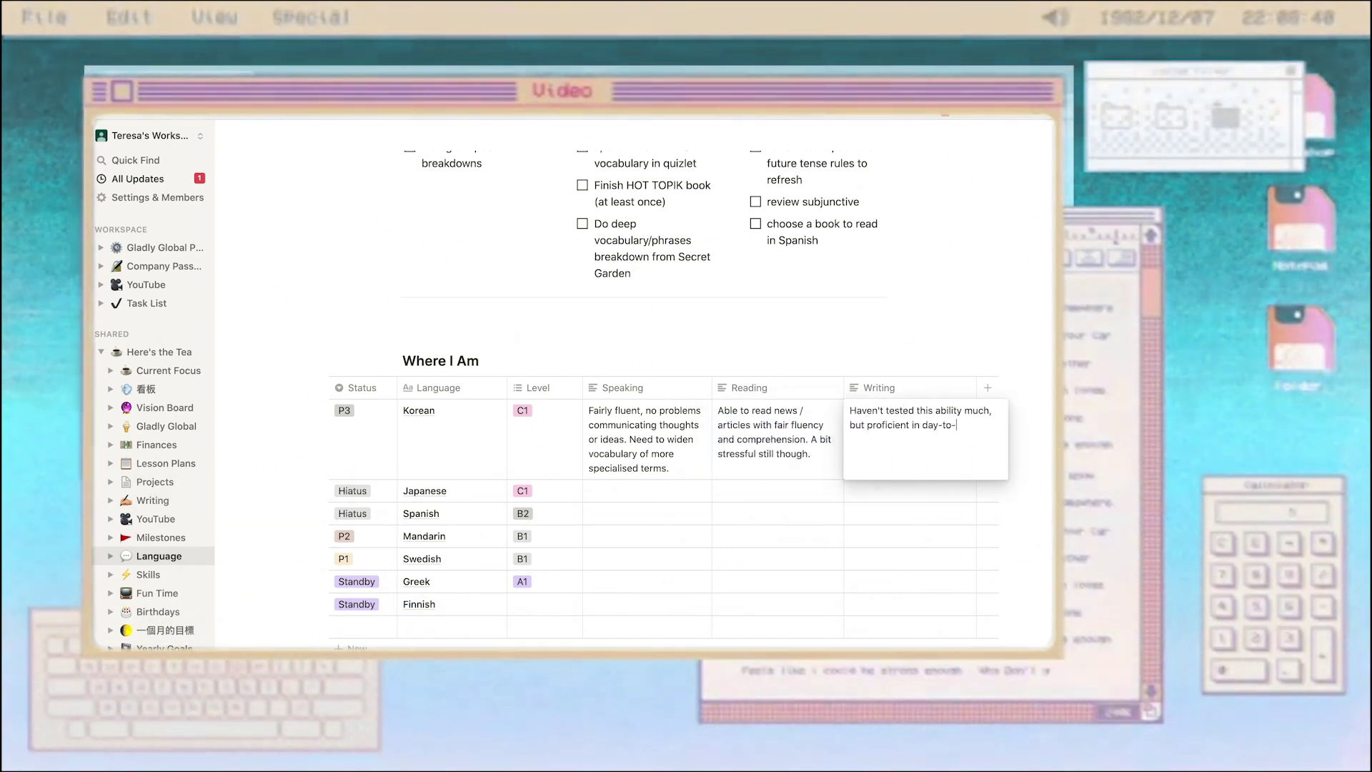
pyautogui.write('day necessity.')
pyautogui.click(1029, 422)
# Add a multi-select column named "Problem Area" to the Where I Am table
pyautogui.scroll(-3, 1029, 422)
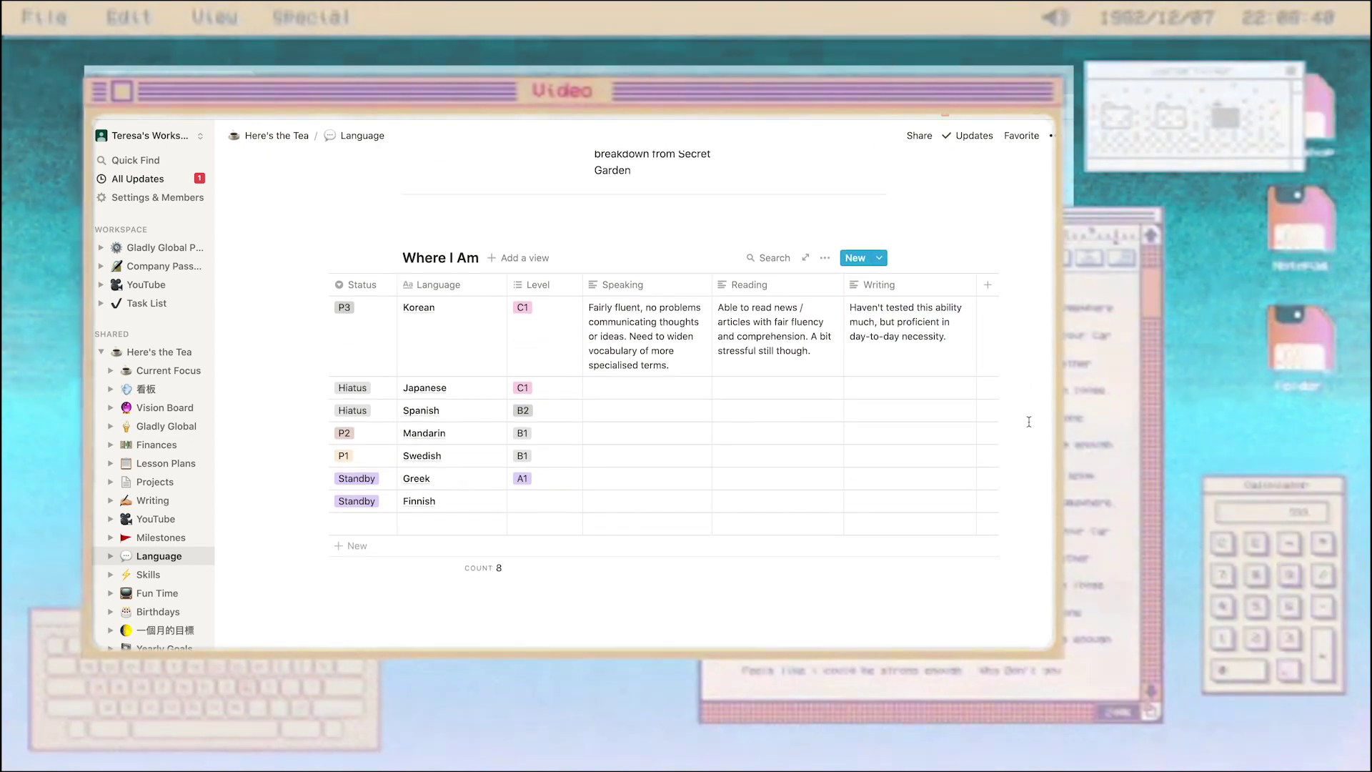
pyautogui.click(987, 284)
pyautogui.click(944, 358)
pyautogui.click(848, 298)
pyautogui.write('Problem')
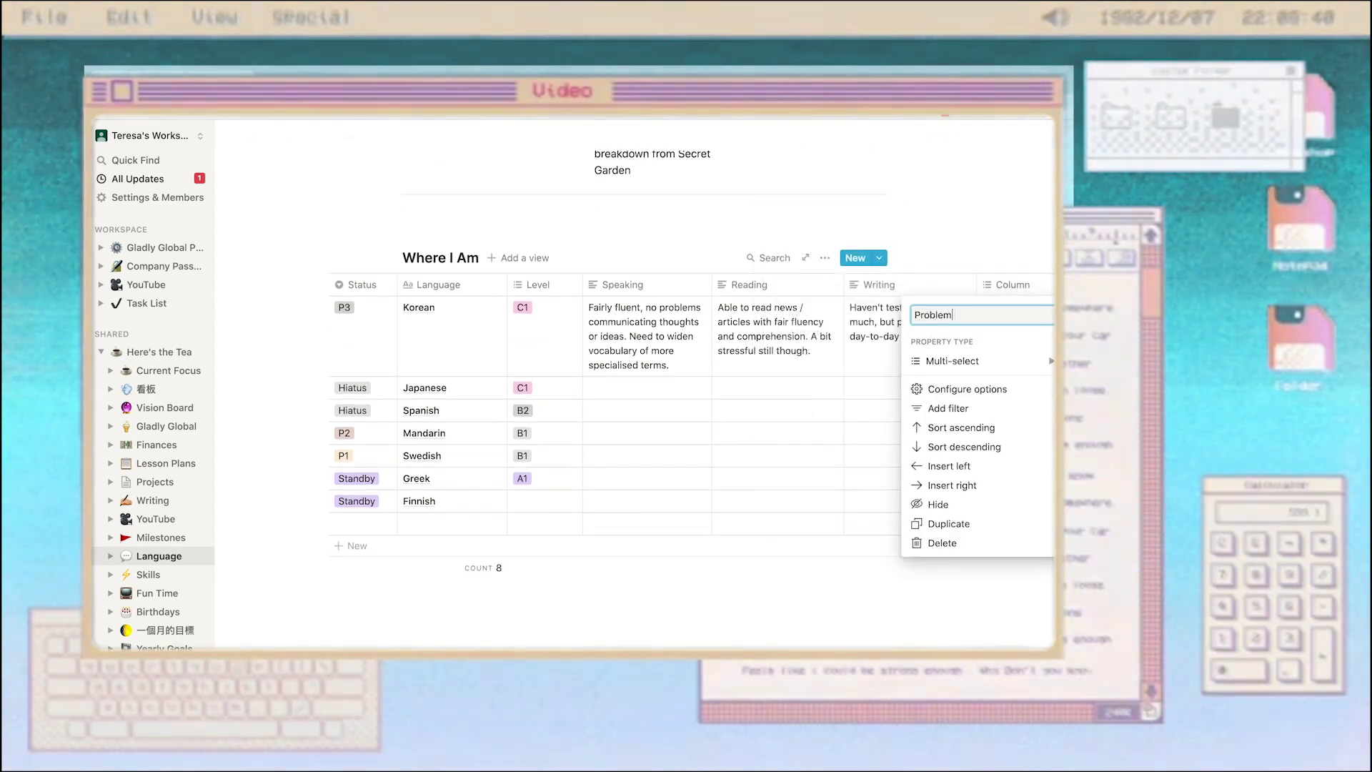
pyautogui.write(' Area')
pyautogui.click(992, 223)
# Move the Problem Area column between Level and Speaking and narrow it to about the width of the Level column
pyautogui.moveTo(1013, 284); pyautogui.dragTo(531, 290)
pyautogui.click(644, 314)
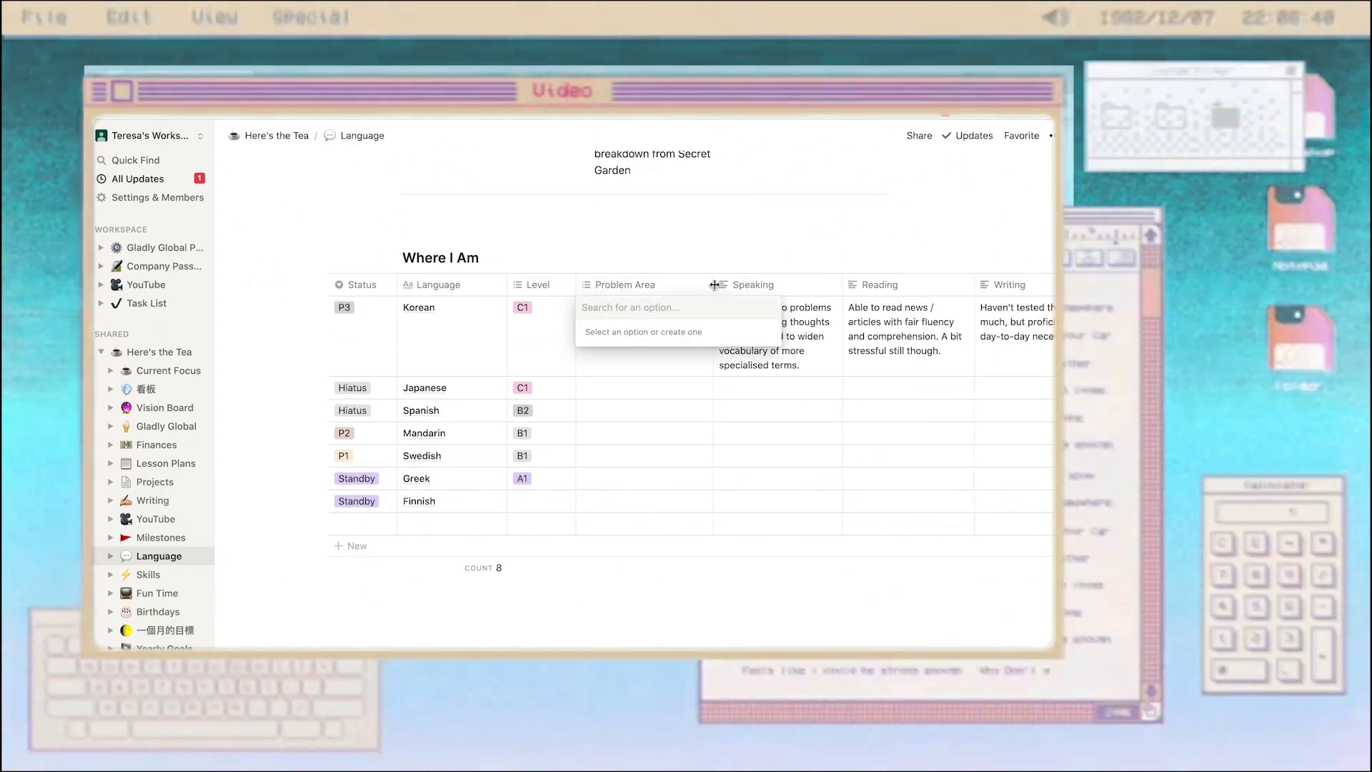
pyautogui.moveTo(714, 284); pyautogui.dragTo(644, 284)
# Tag Korean's Problem Area with vocabulary, and Japanese's with vocabulary and kanji
pyautogui.click(603, 336)
pyautogui.write('vocabulary')
pyautogui.press('Return')
pyautogui.click(603, 390)
pyautogui.click(607, 431)
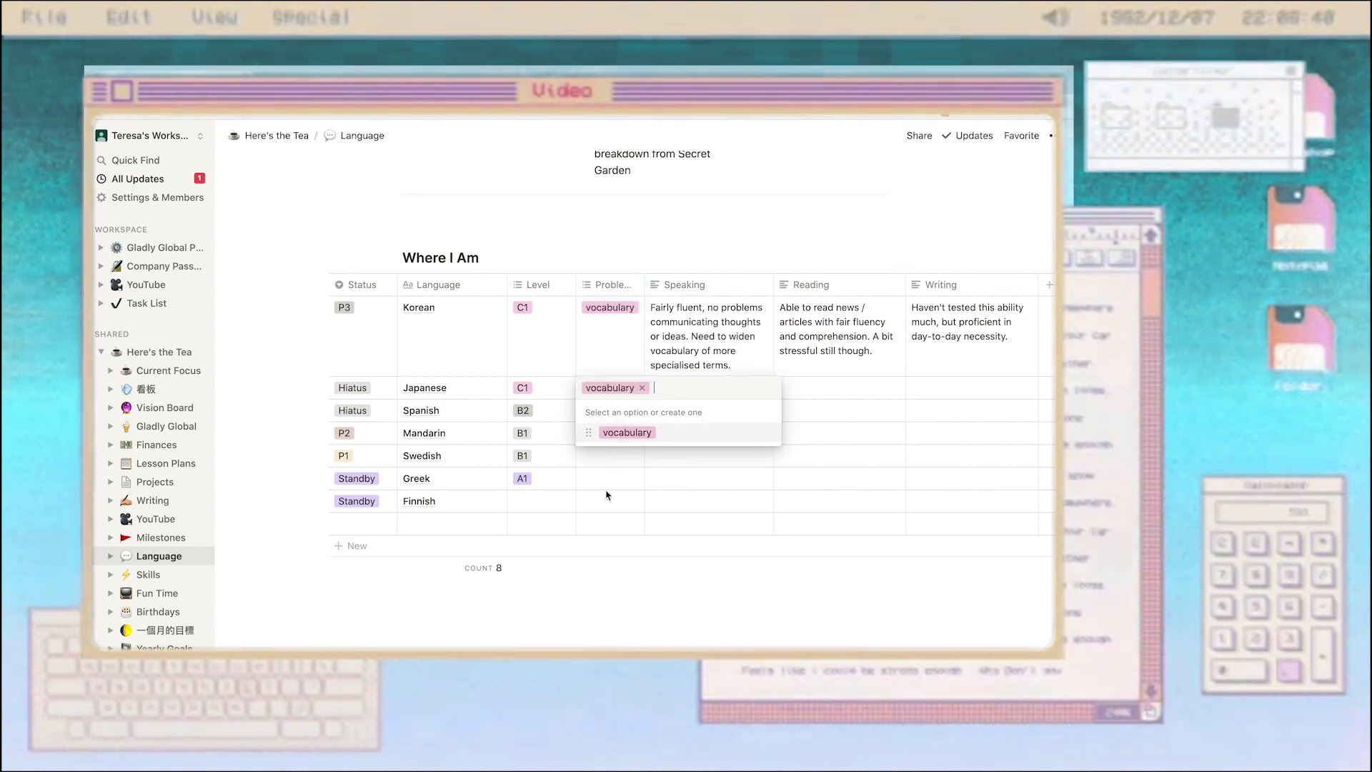
pyautogui.write('kanji')
pyautogui.press('Return')
pyautogui.press('Escape')
# Tag Spanish's Problem Area with the new options speaking and grammar
pyautogui.press('Down')
pyautogui.write('spe')
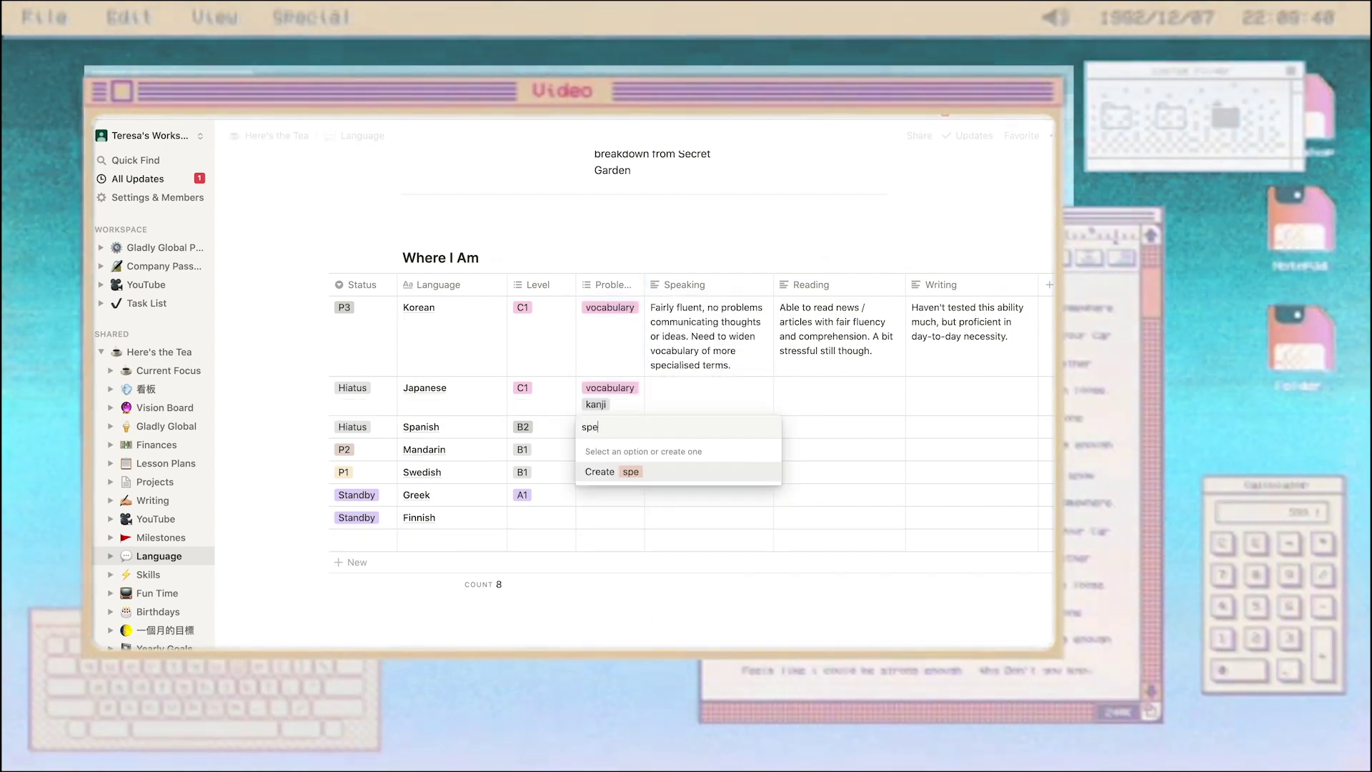
pyautogui.write('aking')
pyautogui.press('Return')
pyautogui.write('grammar')
pyautogui.press('Return')
pyautogui.press('Escape')
# Tag Mandarin's Problem Area with speaking and vocabulary
pyautogui.press('Down')
pyautogui.write('speaking')
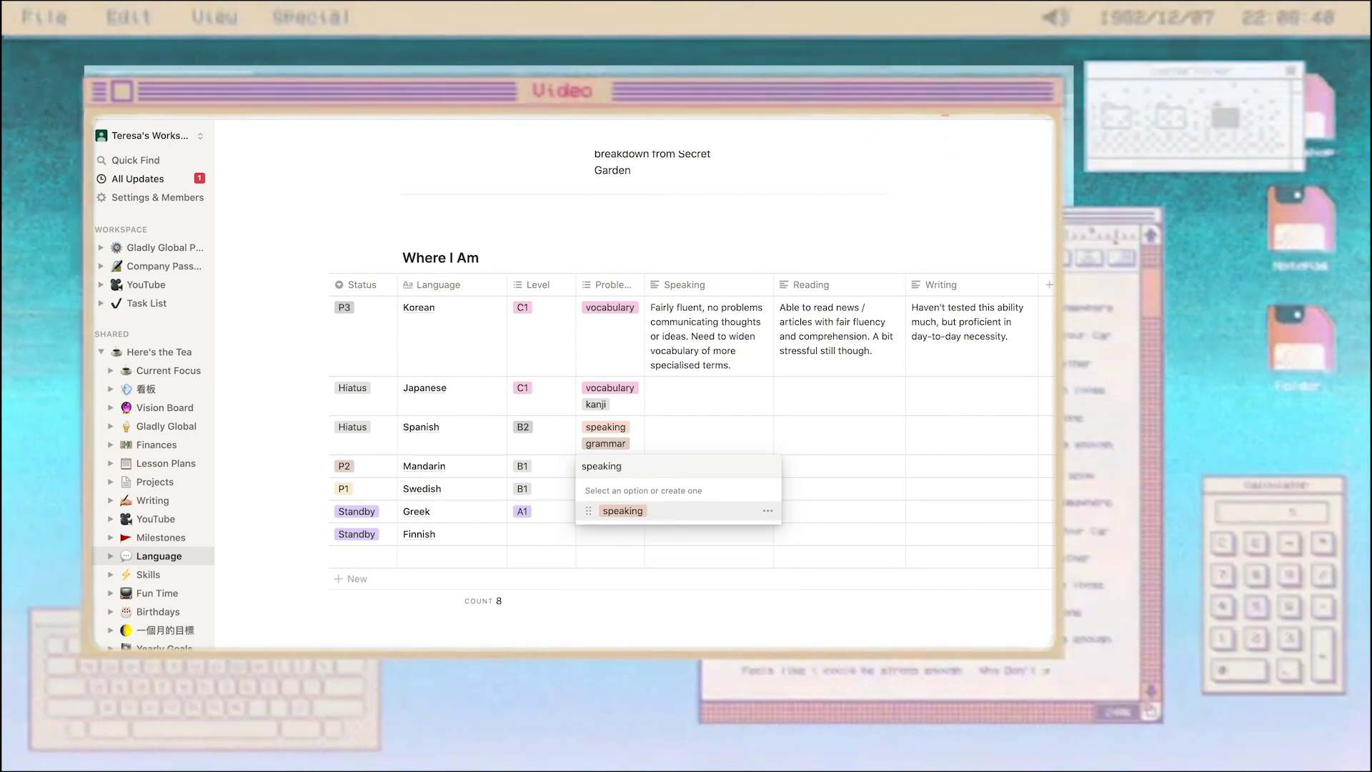
pyautogui.press('Return')
pyautogui.click(638, 466)
pyautogui.click(627, 509)
pyautogui.click(622, 618)
# Tag Swedish's Problem Area with vocabulary and speaking
pyautogui.click(612, 504)
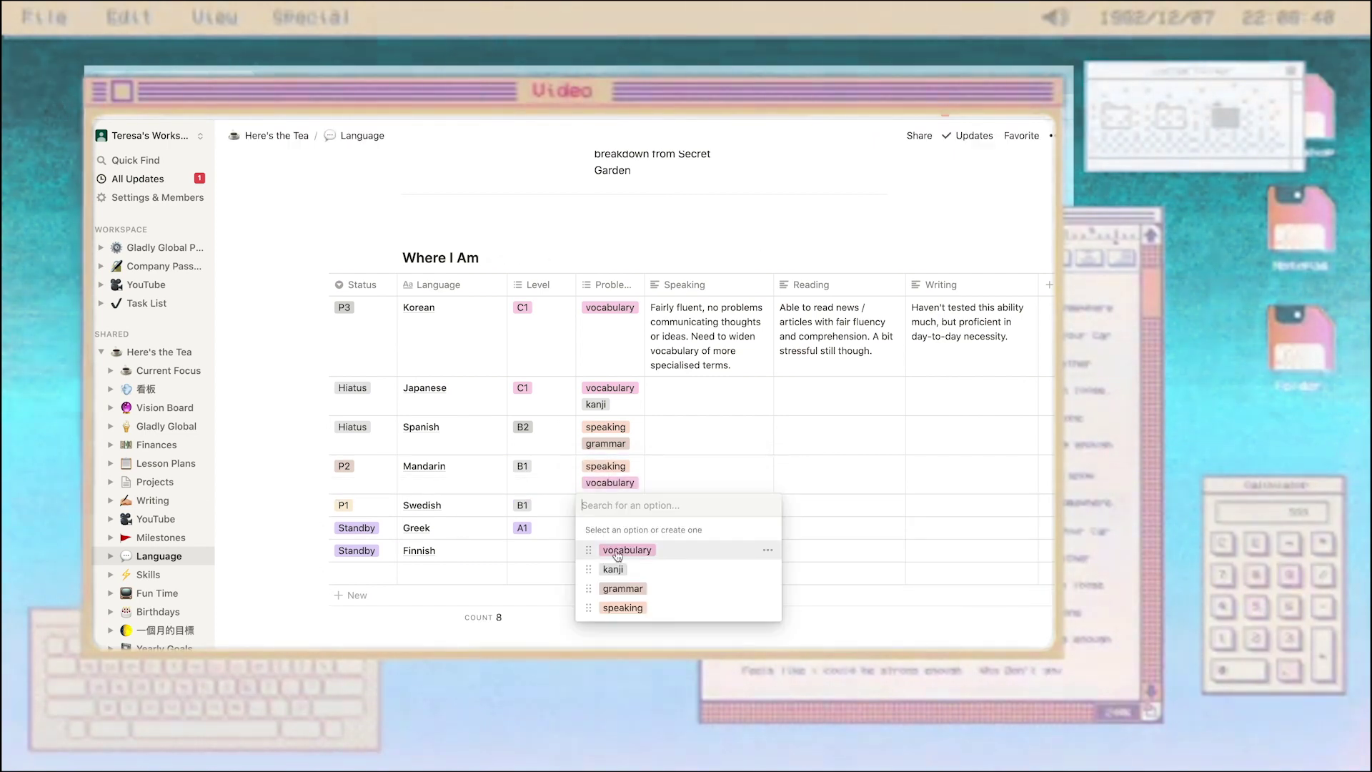
pyautogui.click(614, 552)
pyautogui.click(629, 607)
pyautogui.click(619, 632)
pyautogui.click(591, 541)
pyautogui.press('Escape')
pyautogui.click(708, 395)
pyautogui.press('Escape')
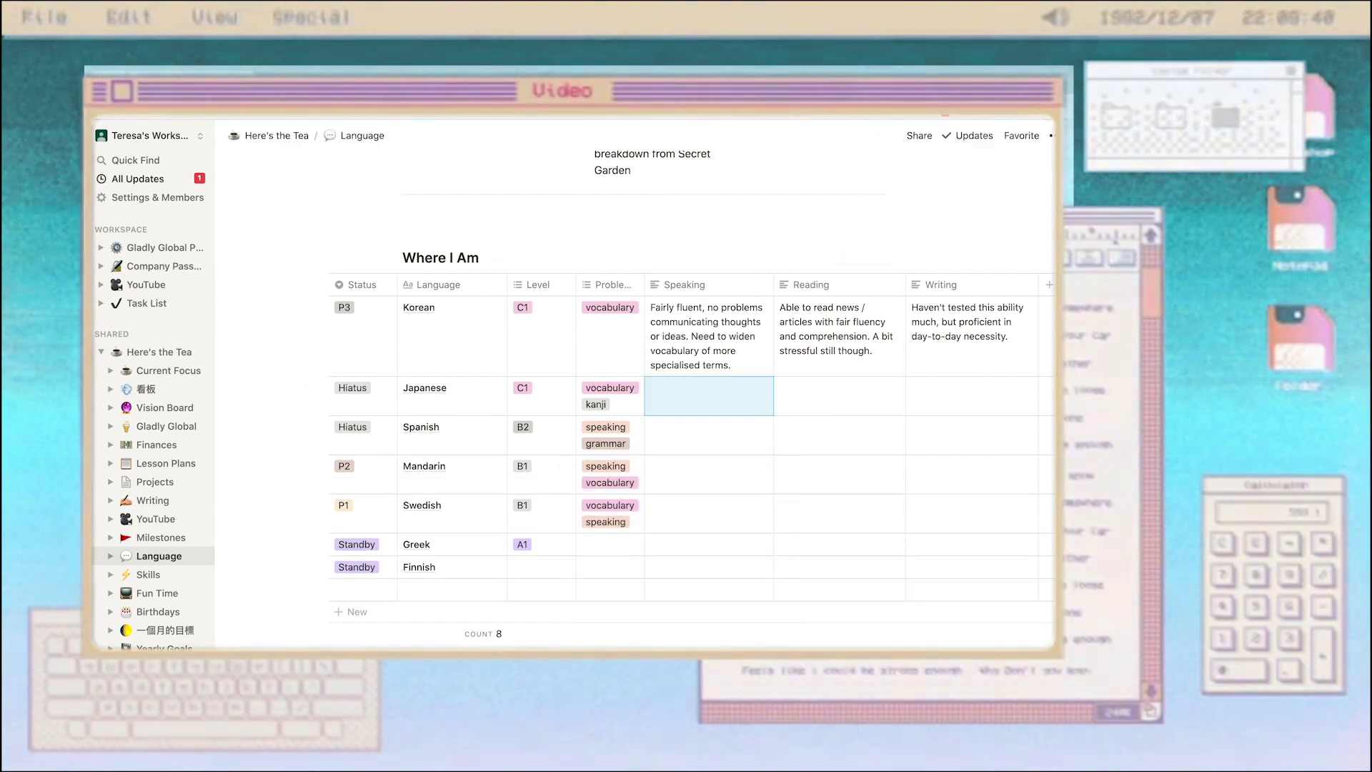
pyautogui.scroll(10, 708, 395)
pyautogui.scroll(-4, 408, 400)
pyautogui.scroll(3, 407, 400)
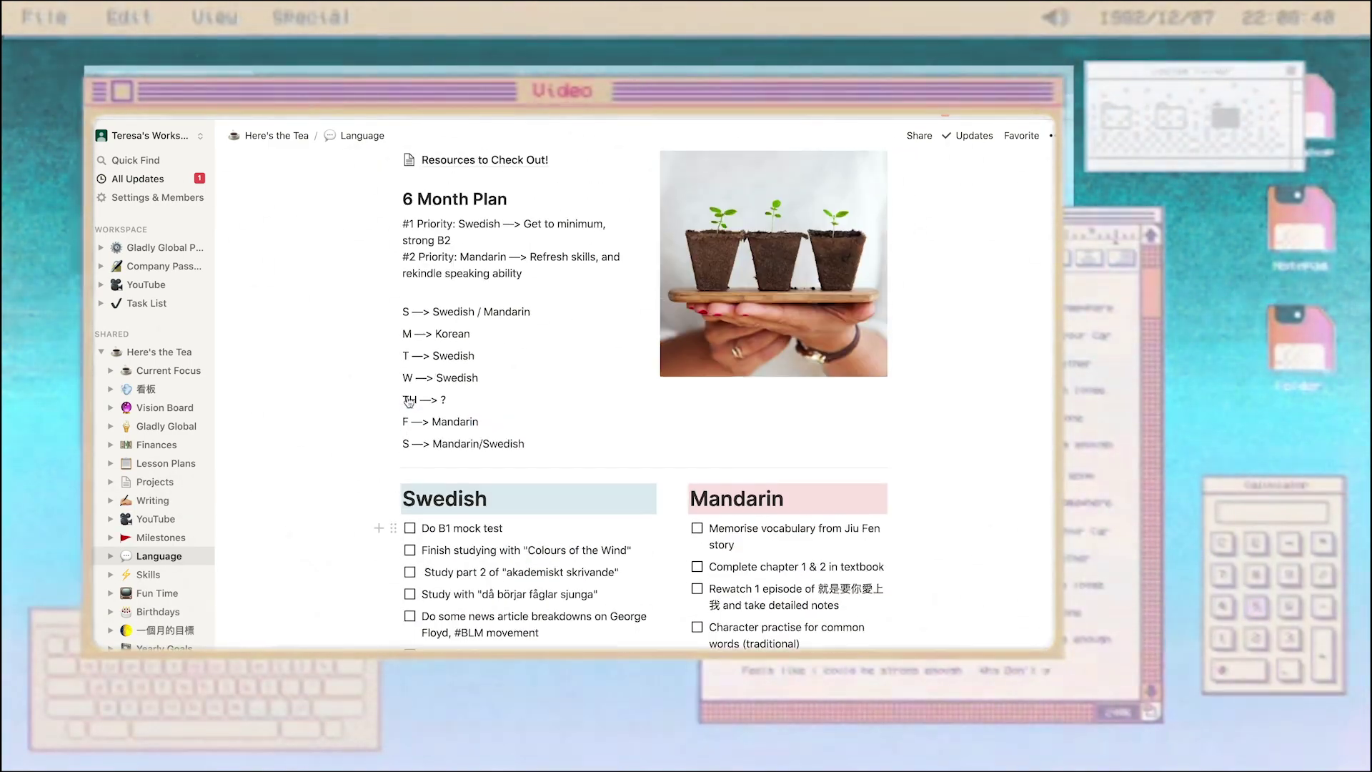
# Open the Resources to Check Out! database from the Language page
pyautogui.click(410, 262)
pyautogui.click(440, 266)
pyautogui.click(438, 264)
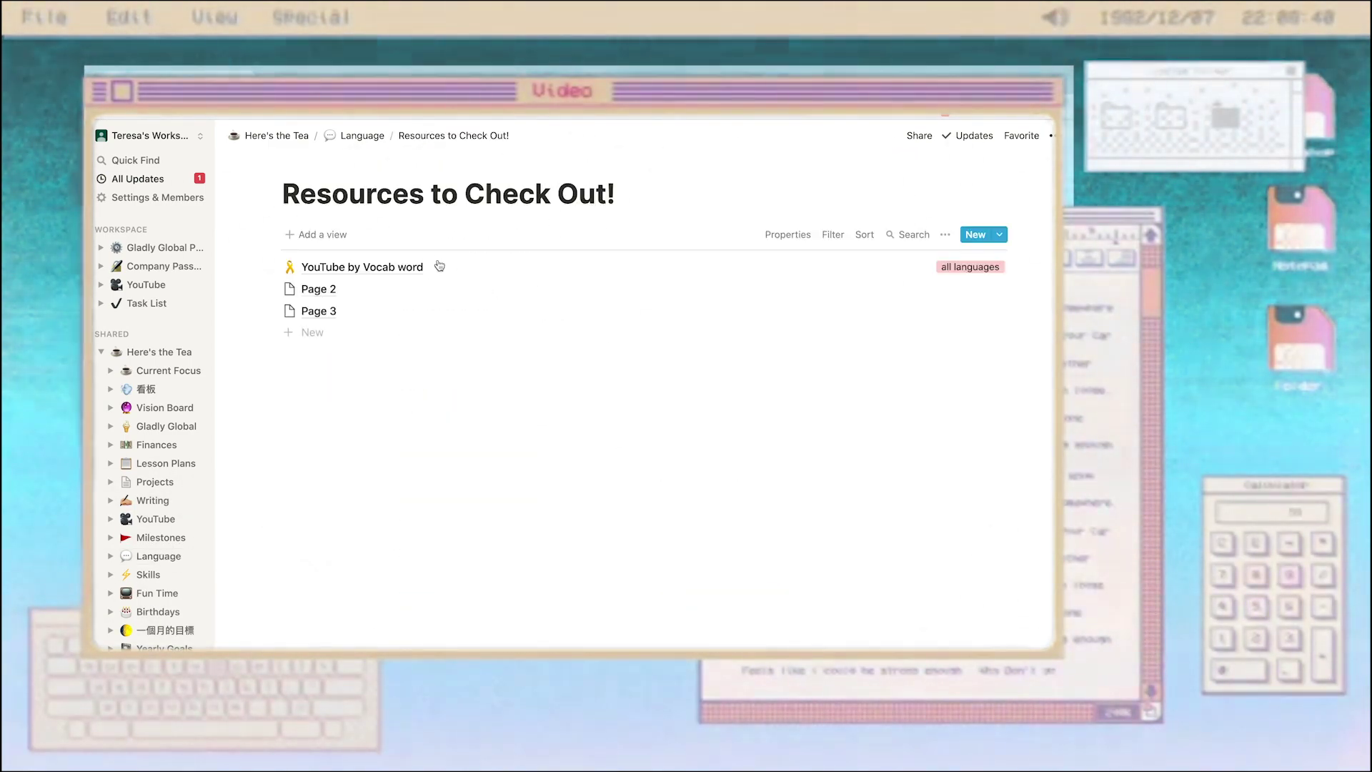
pyautogui.click(313, 290)
pyautogui.moveTo(339, 265); pyautogui.dragTo(432, 202)
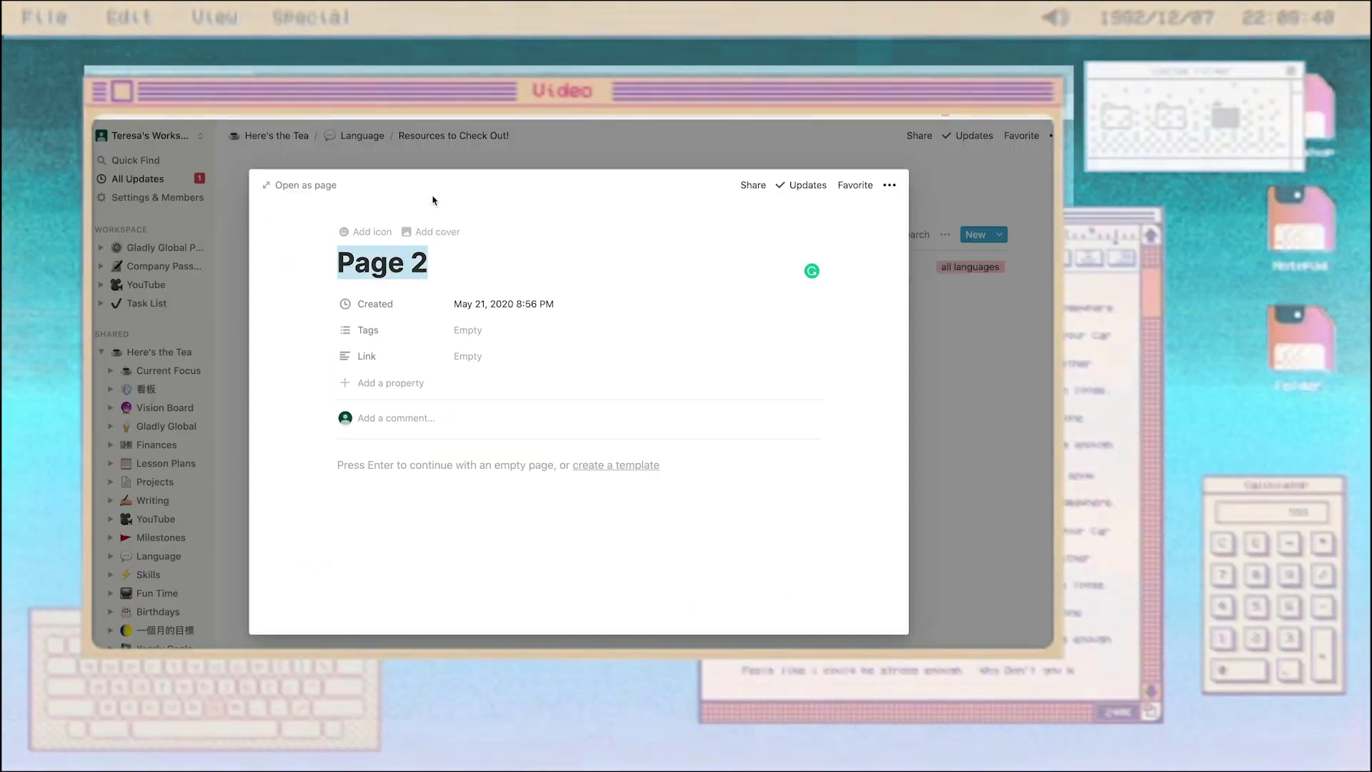
pyautogui.press('Escape')
# Shorten the database title to Resources and replace its cover with an Unsplash open-book photo found by searching for book
pyautogui.moveTo(616, 195); pyautogui.dragTo(428, 194)
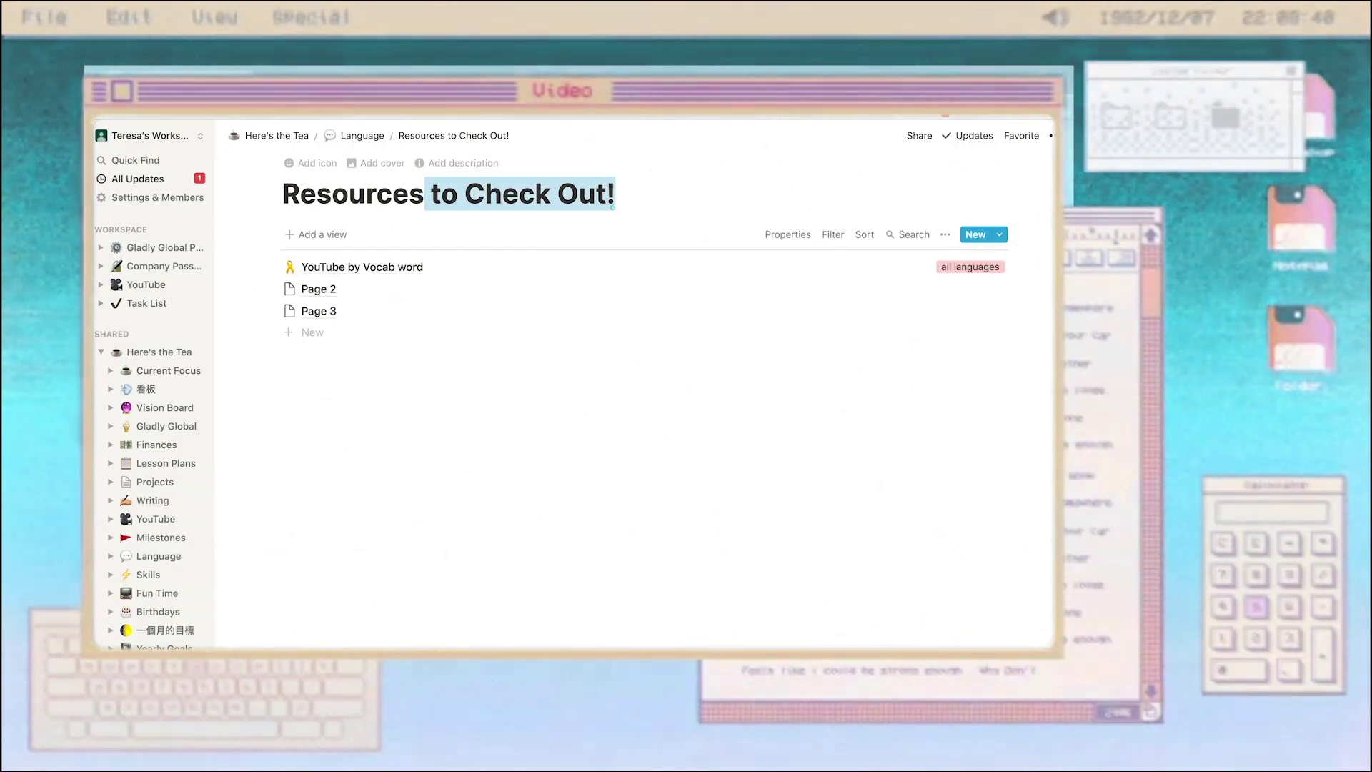
pyautogui.press('BackSpace')
pyautogui.click(798, 287)
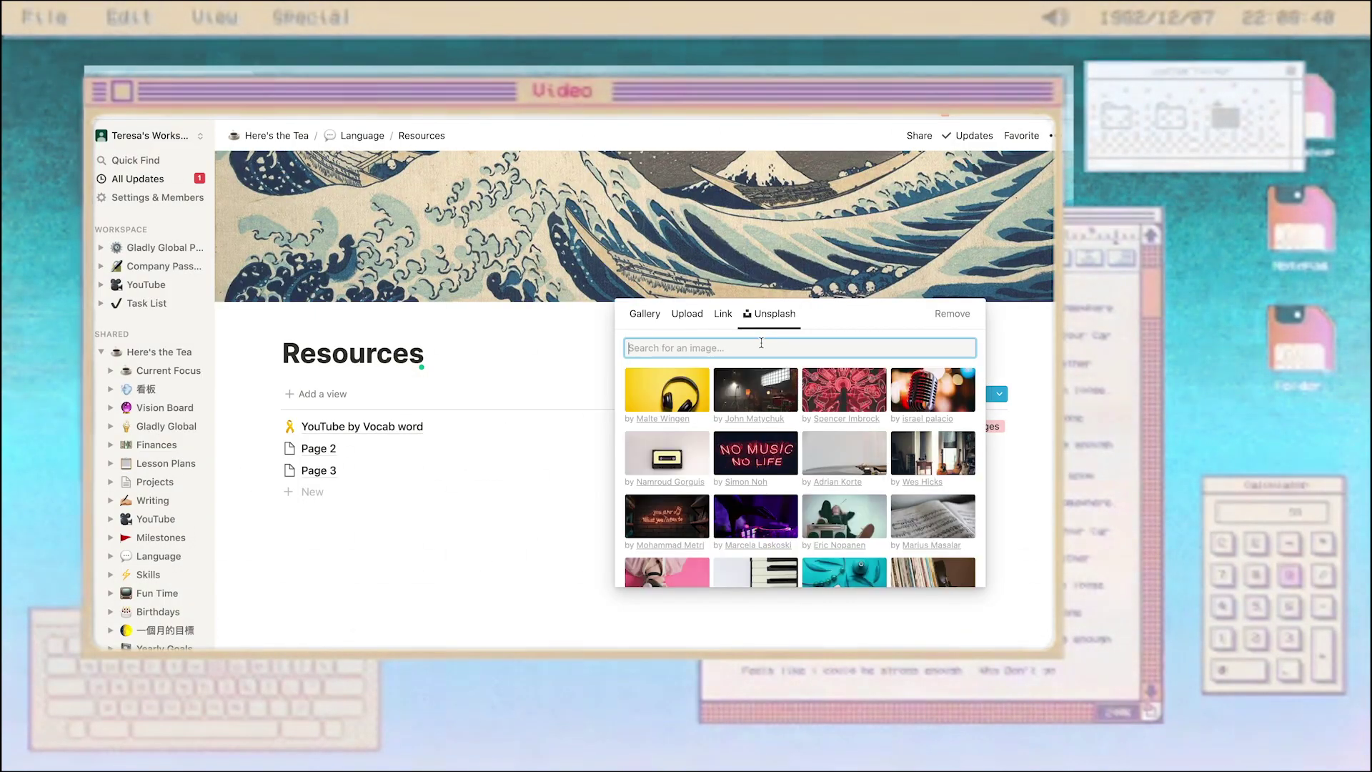
pyautogui.write('book')
pyautogui.scroll(-1, 729, 483)
pyautogui.click(679, 525)
pyautogui.click(643, 638)
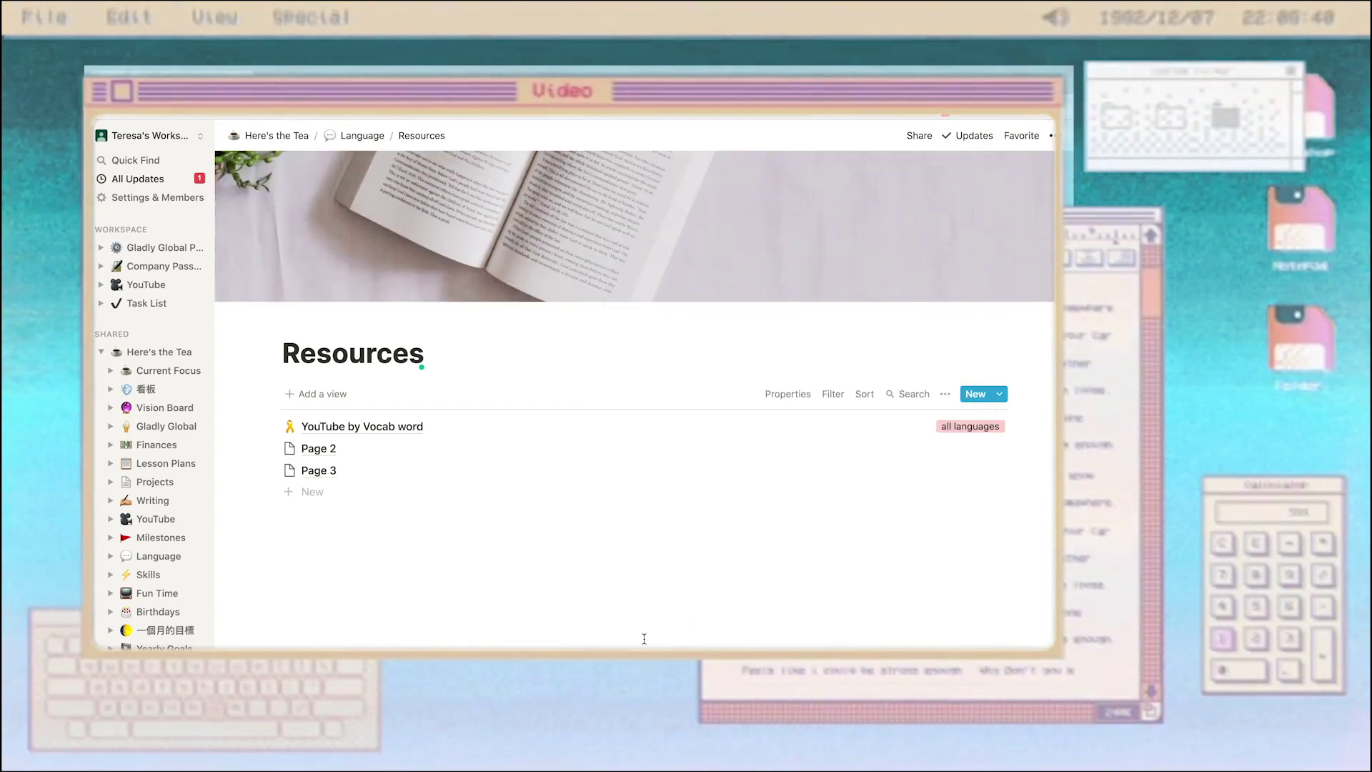
pyautogui.click(362, 135)
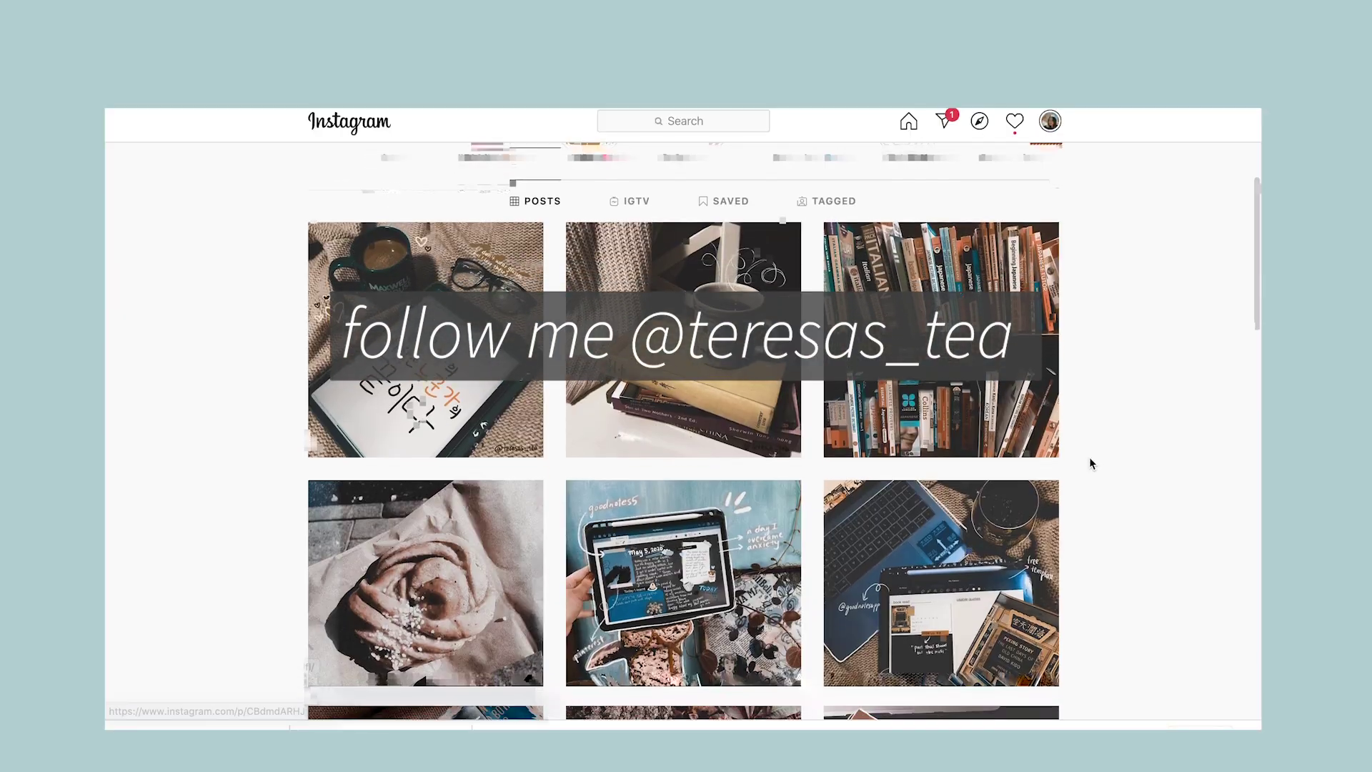
# Switch to Instagram and browse the personal and Gladly Global profiles' posts, including the carousel on writing methods for a target language
pyautogui.scroll(-5, 1090, 459)
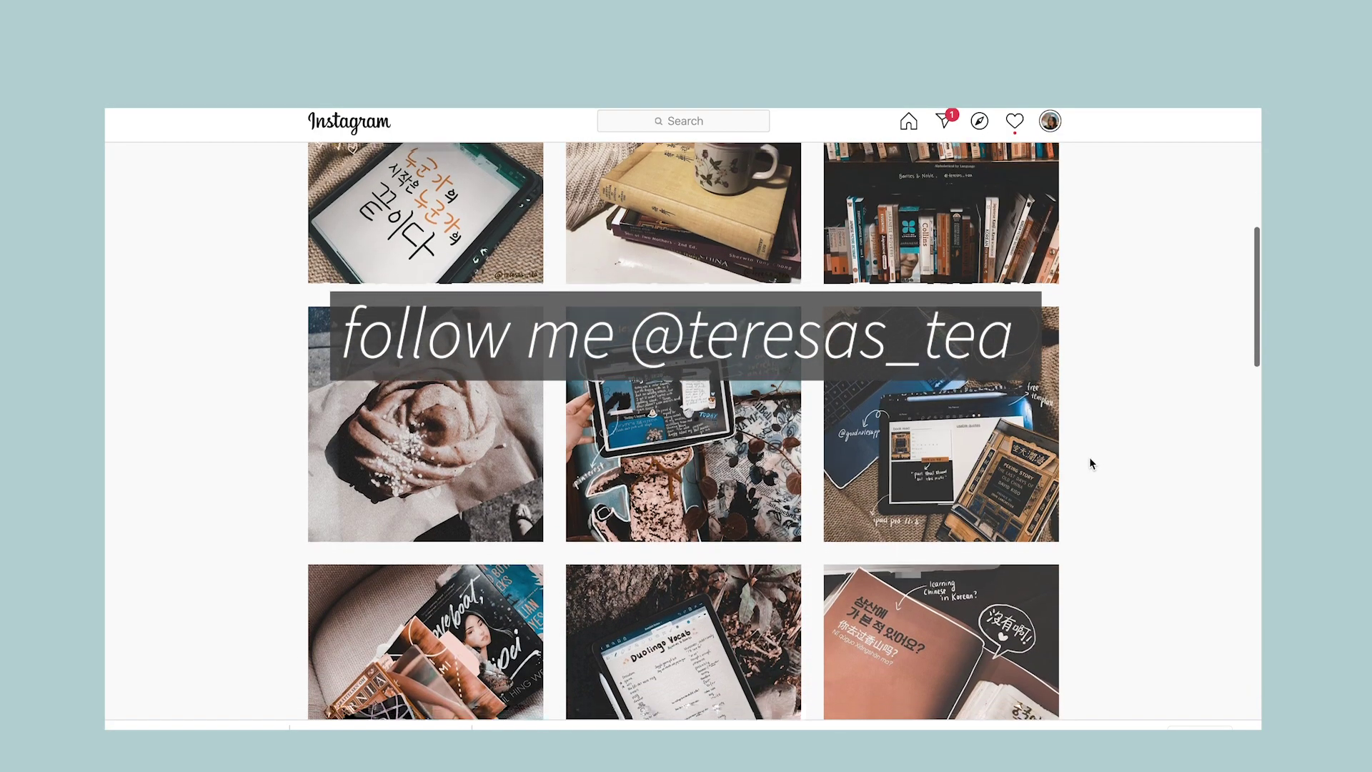
pyautogui.scroll(-4, 1090, 458)
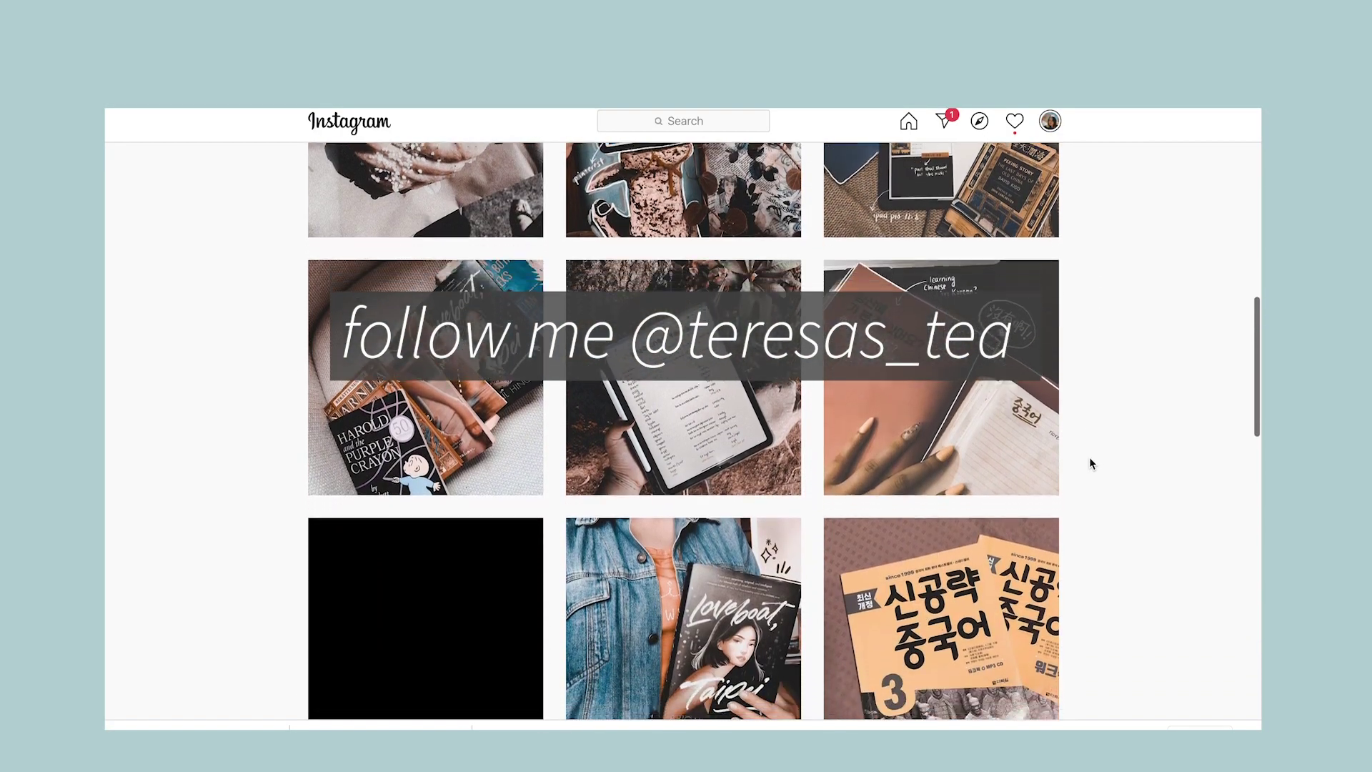
pyautogui.scroll(-3, 1090, 463)
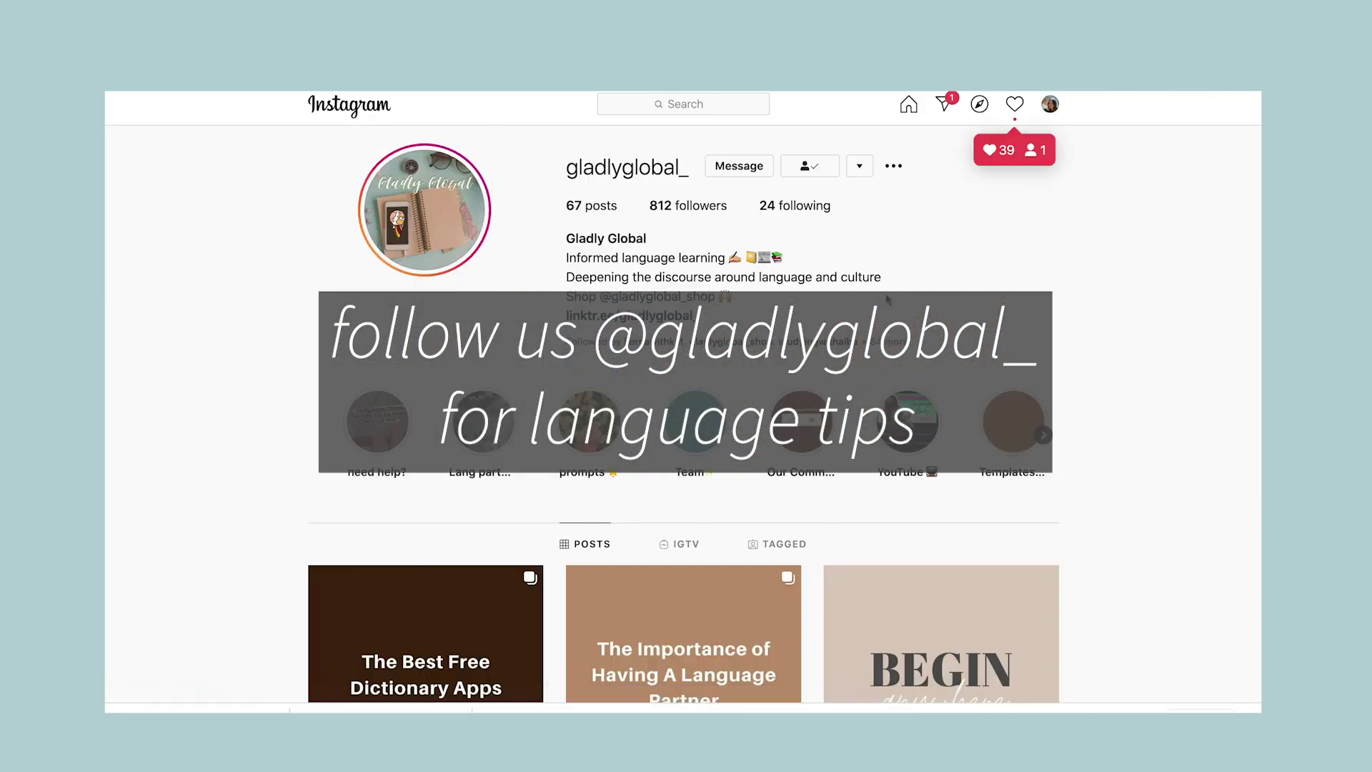
pyautogui.scroll(-1, 885, 294)
pyautogui.scroll(1, 885, 293)
pyautogui.scroll(-5, 924, 267)
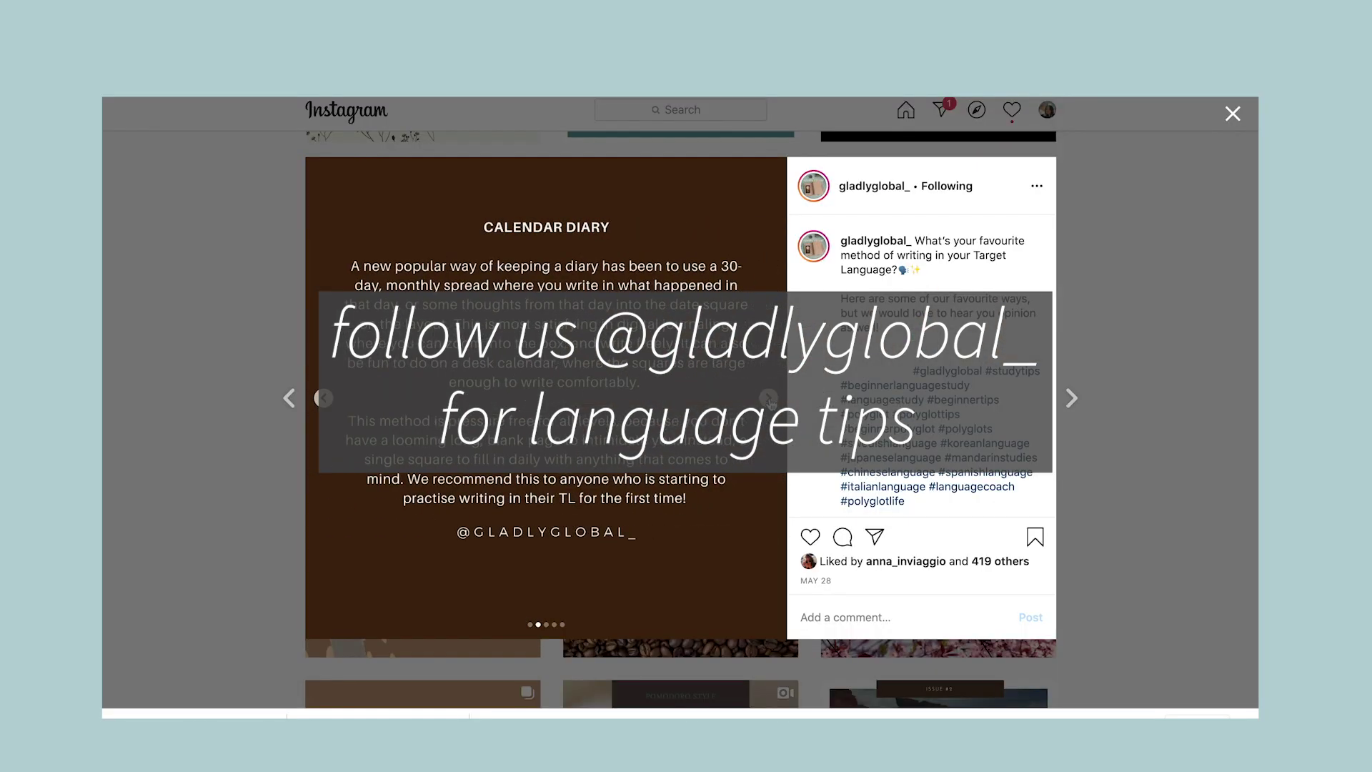
pyautogui.click(769, 398)
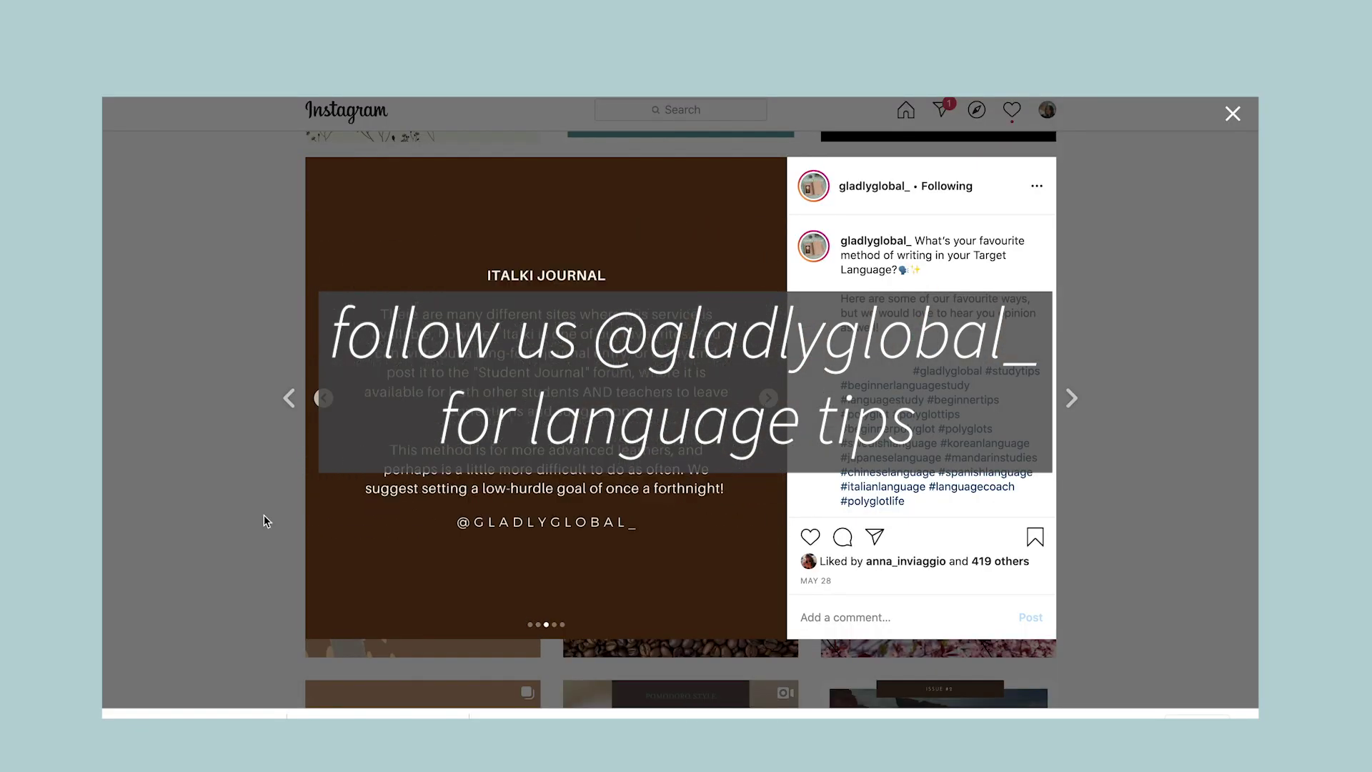
pyautogui.click(264, 515)
pyautogui.scroll(-3, 260, 514)
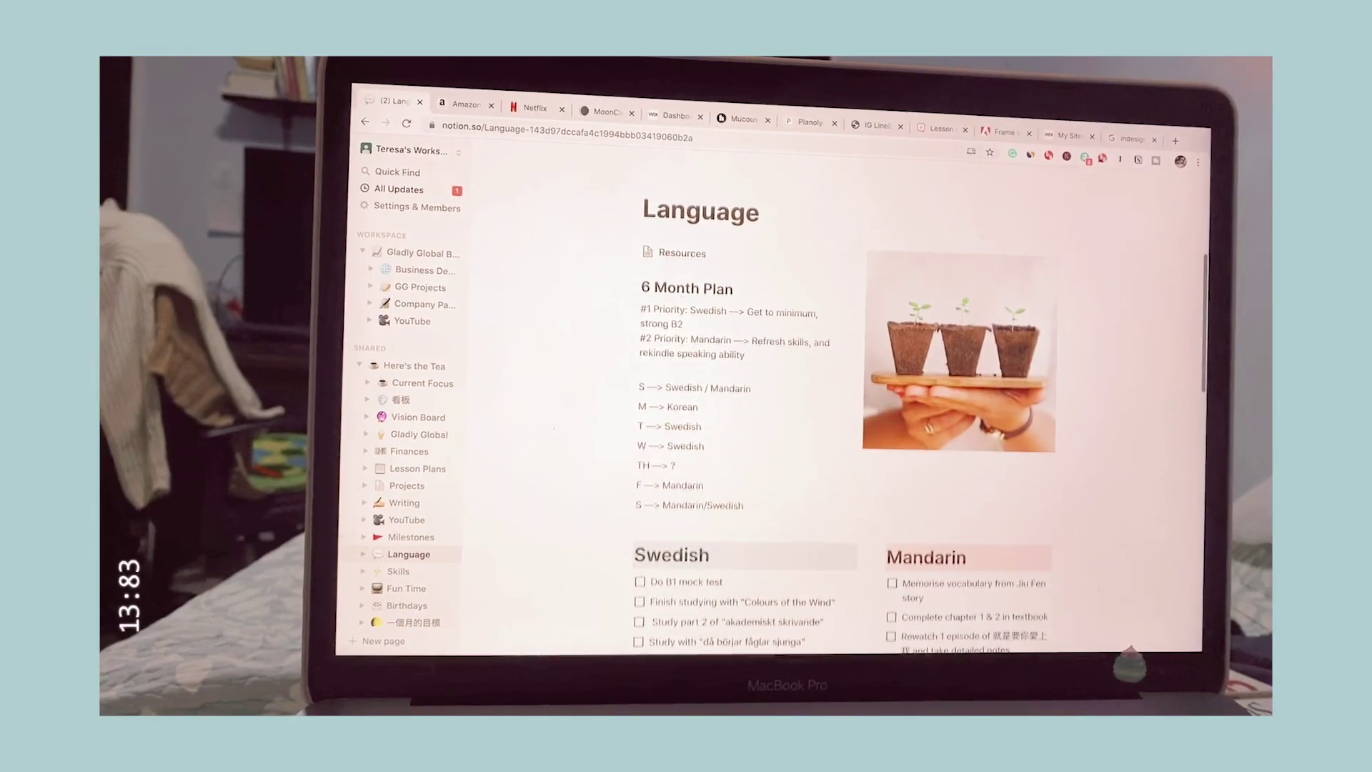
# Switch back to Notion, review the Language page's plan and to-do sections, and open its Resources database
pyautogui.scroll(-5, 771, 429)
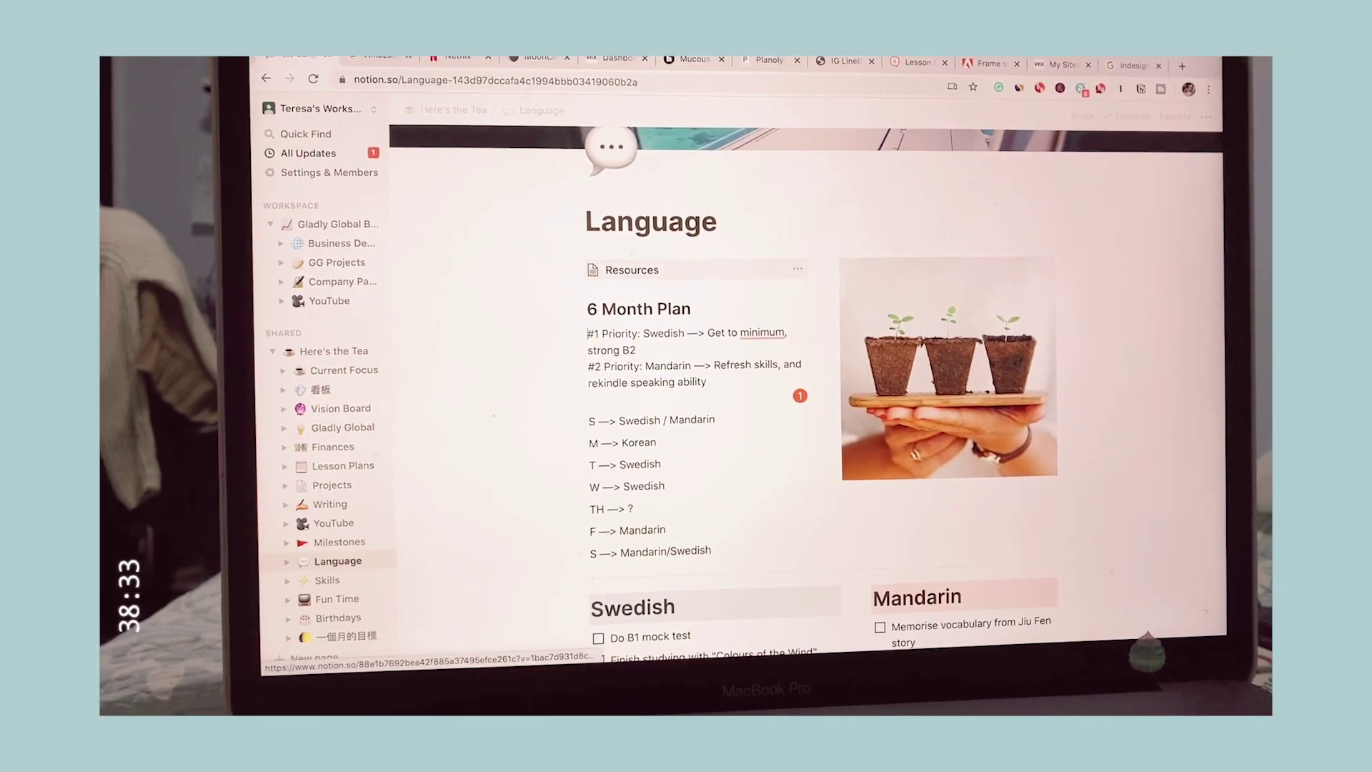
pyautogui.click(626, 271)
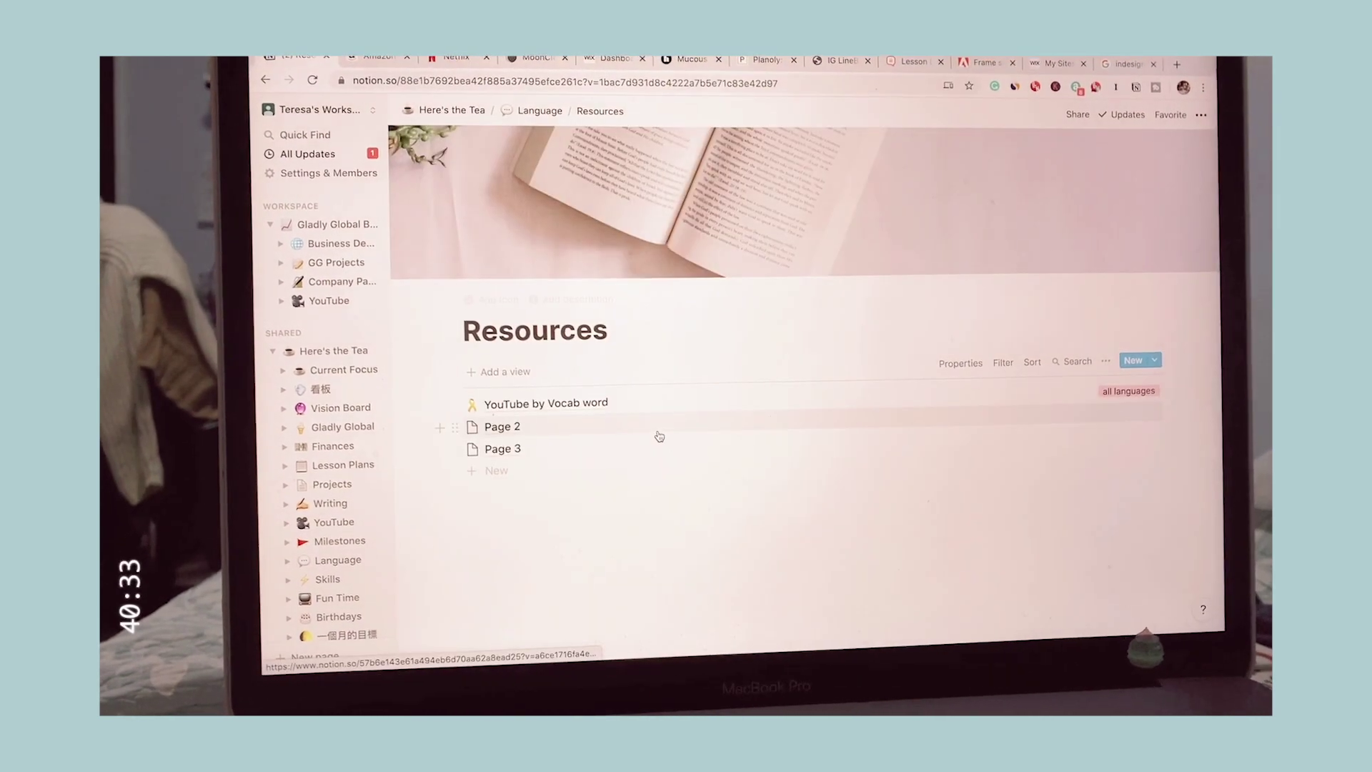